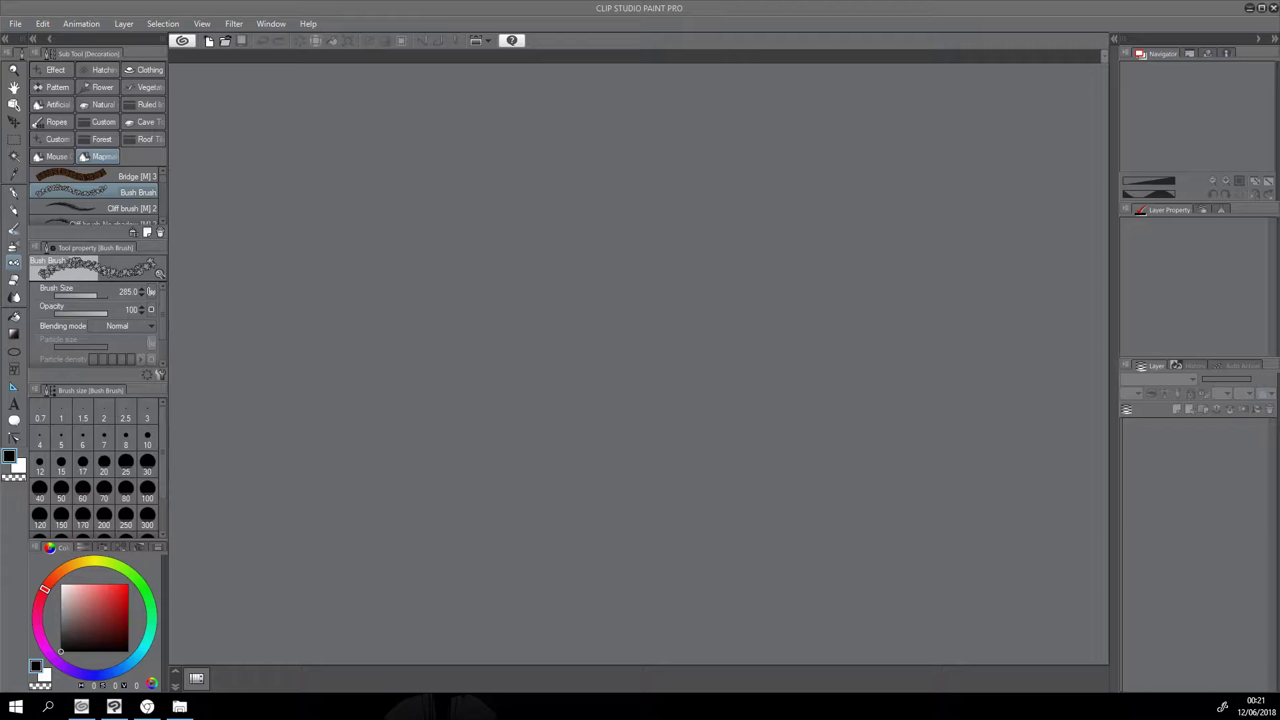
Step: Switch to Chrome and review the CLIP STUDIO PAINT free trial page, including its download options, installation guide and trial registration instructions
{"action": "left_click", "coordinate": [148, 707]}
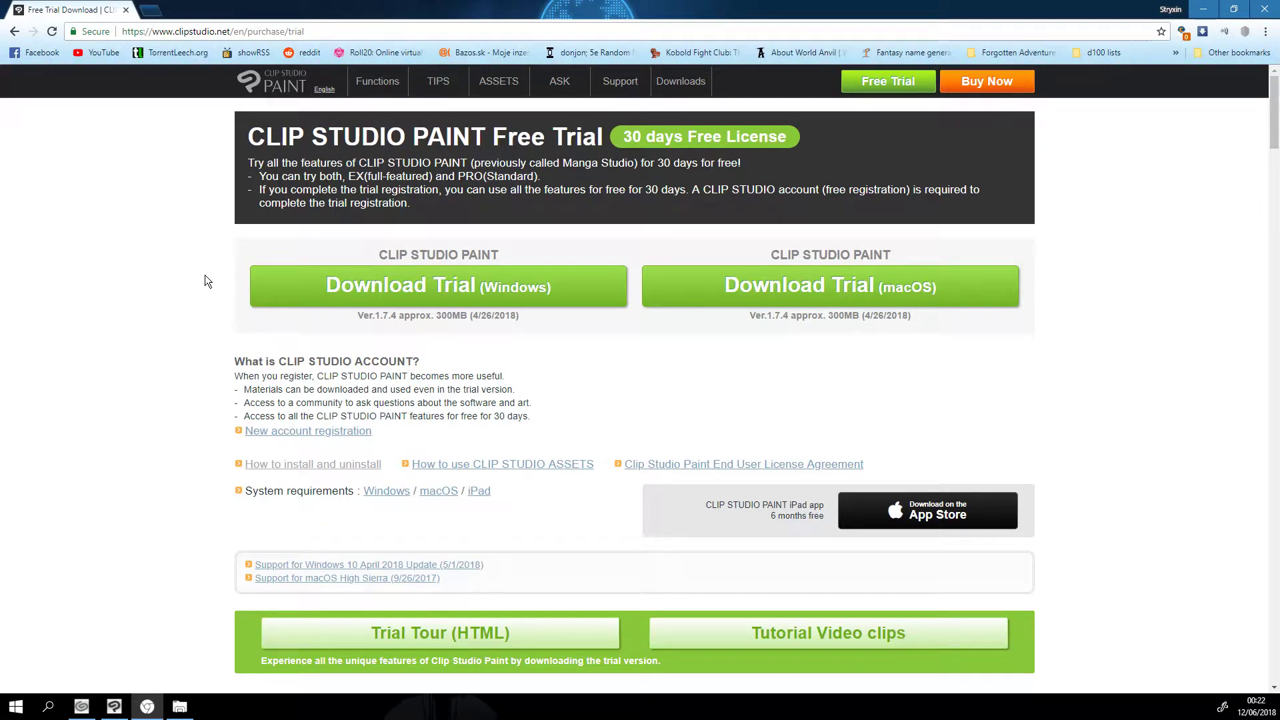
{"action": "scroll", "coordinate": [208, 296], "scroll_direction": "down", "scroll_amount": 20}
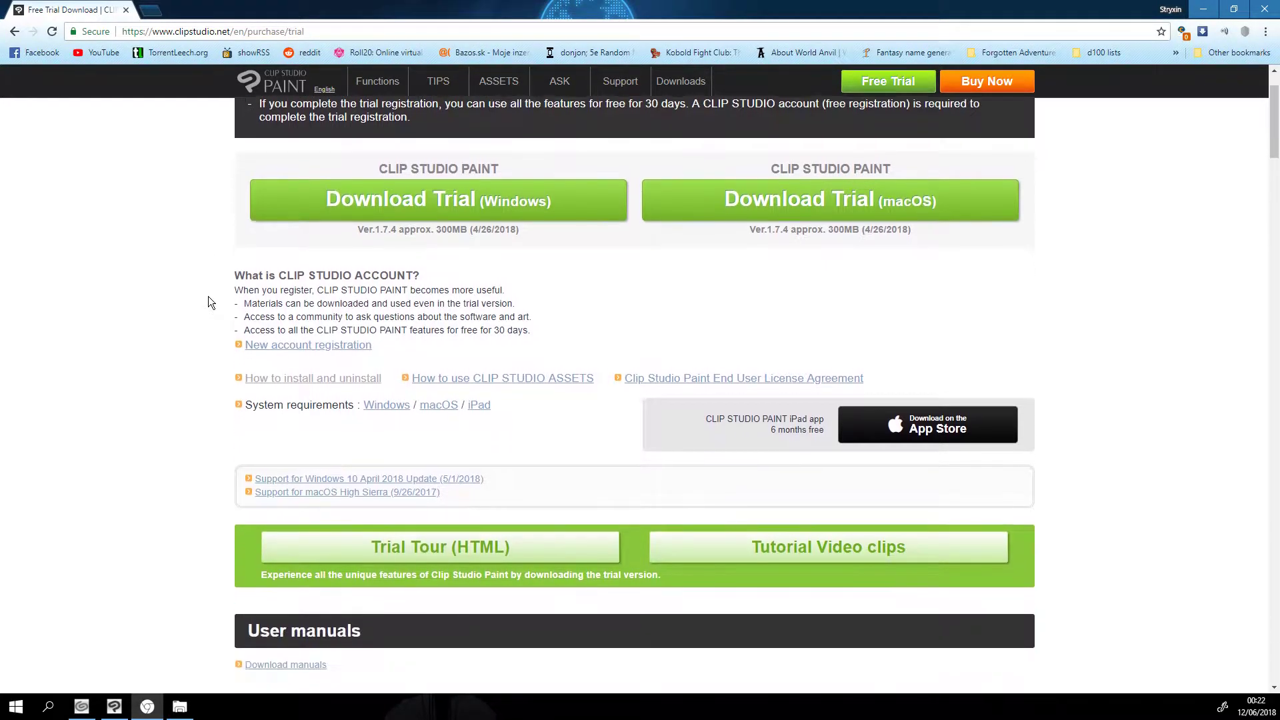
{"action": "scroll", "coordinate": [205, 299], "scroll_direction": "down", "scroll_amount": 20}
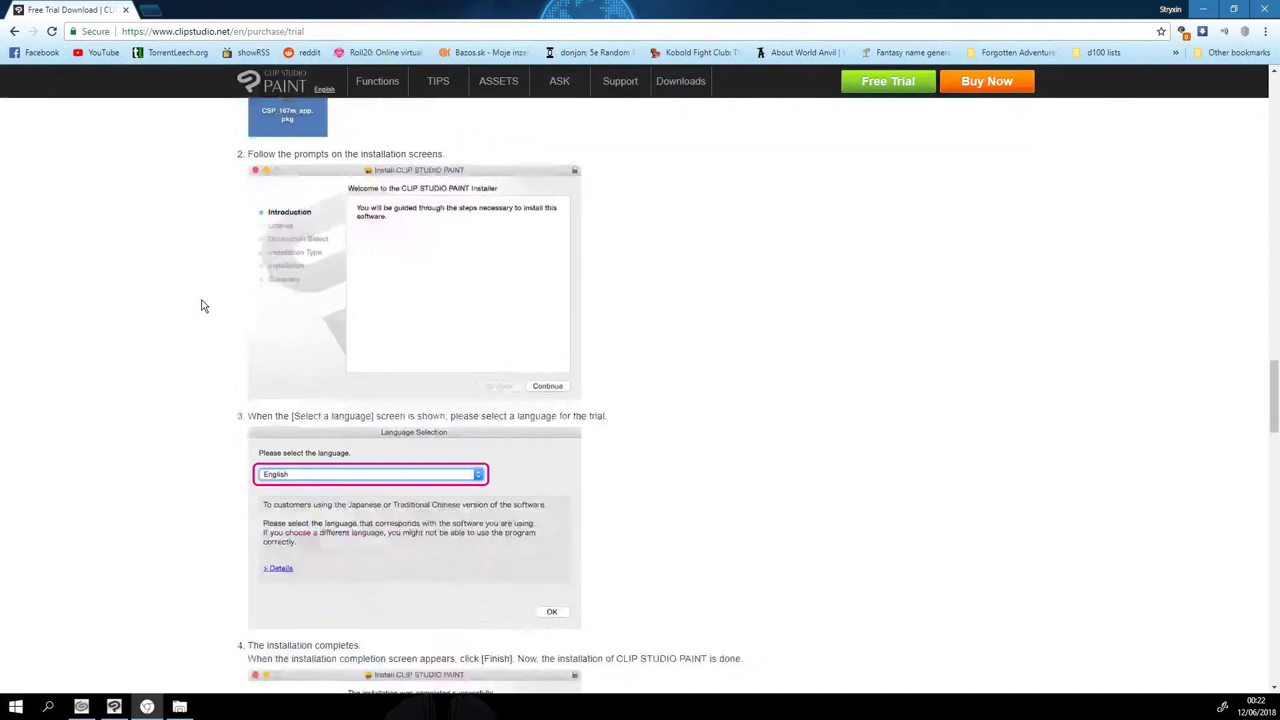
{"action": "scroll", "coordinate": [190, 299], "scroll_direction": "up", "scroll_amount": 4}
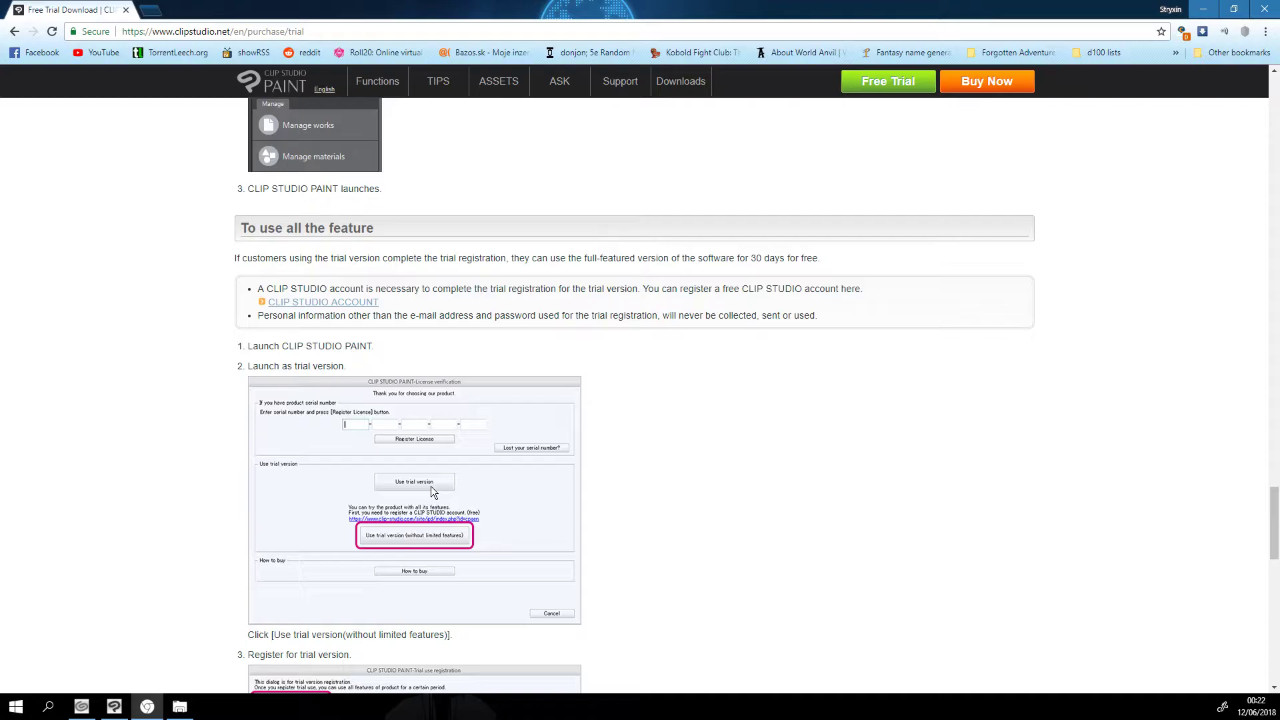
{"action": "scroll", "coordinate": [430, 491], "scroll_direction": "down", "scroll_amount": 9}
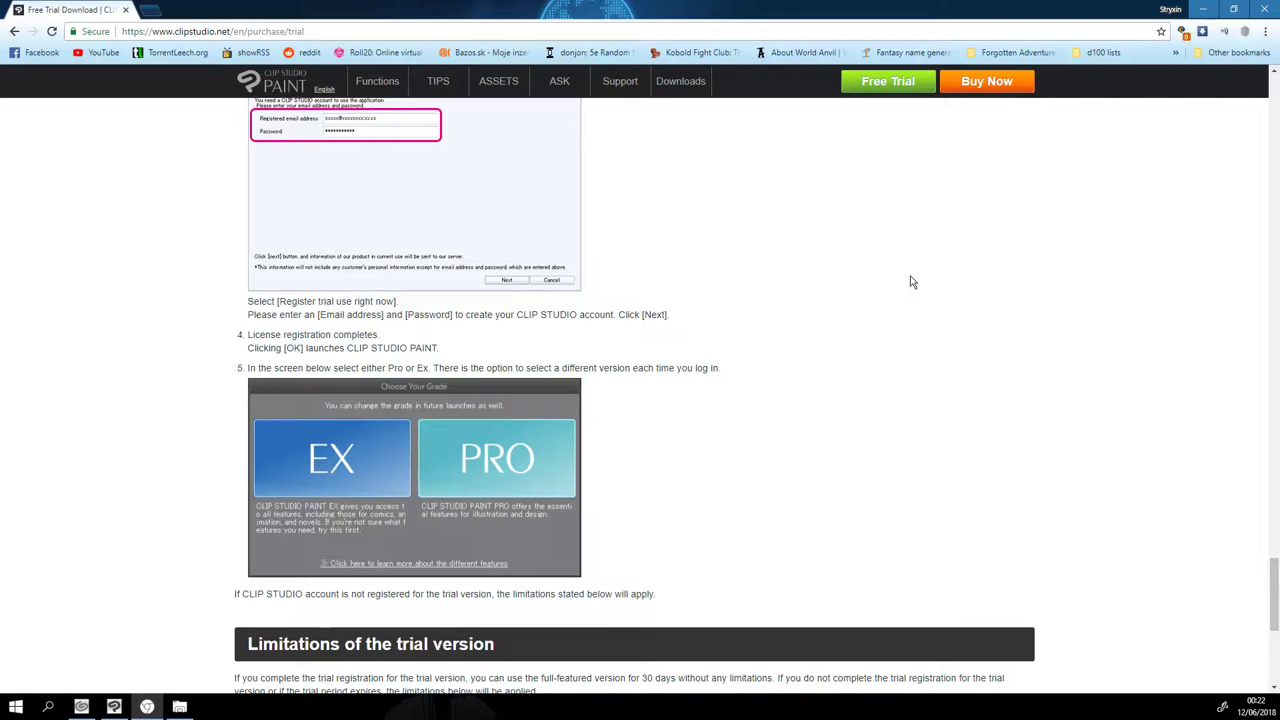
{"action": "scroll", "coordinate": [809, 230], "scroll_direction": "up", "scroll_amount": 20}
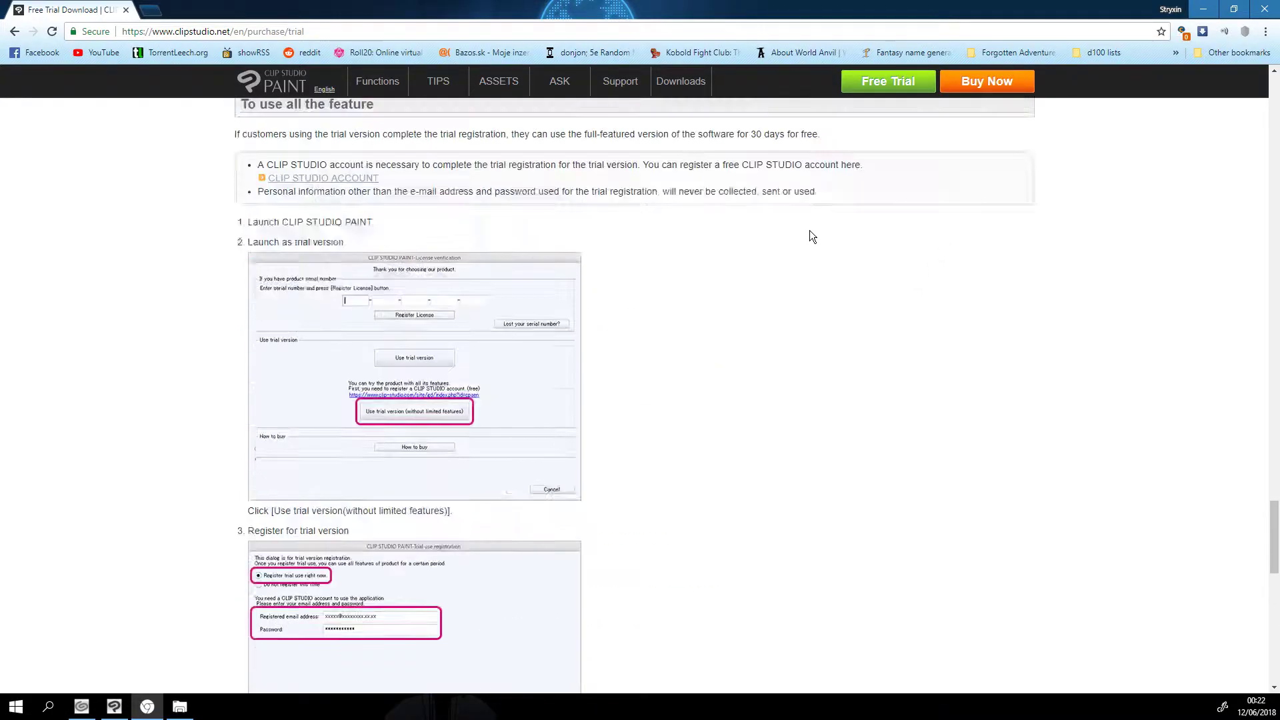
{"action": "scroll", "coordinate": [606, 339], "scroll_direction": "up", "scroll_amount": 15}
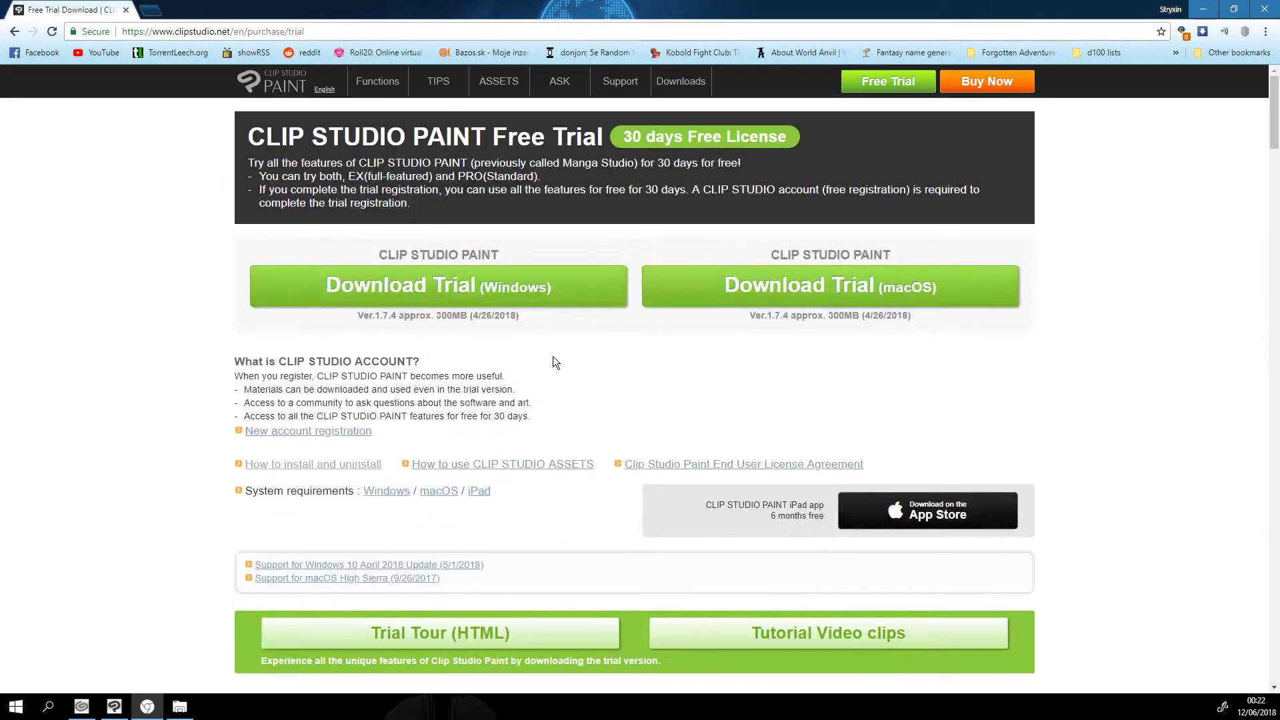
{"action": "scroll", "coordinate": [552, 354], "scroll_direction": "down", "scroll_amount": 4}
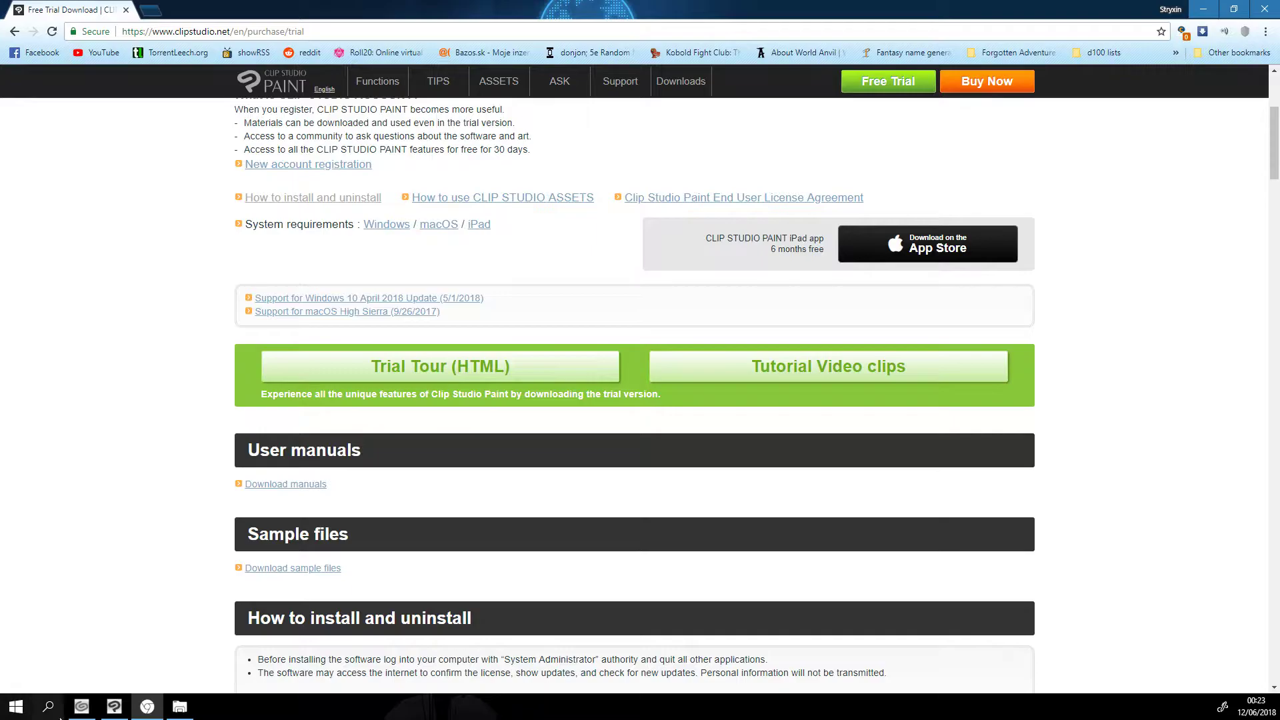
Step: Switch back to Clip Studio Paint and disable canvas recovery in the File preferences
{"action": "left_click", "coordinate": [113, 706]}
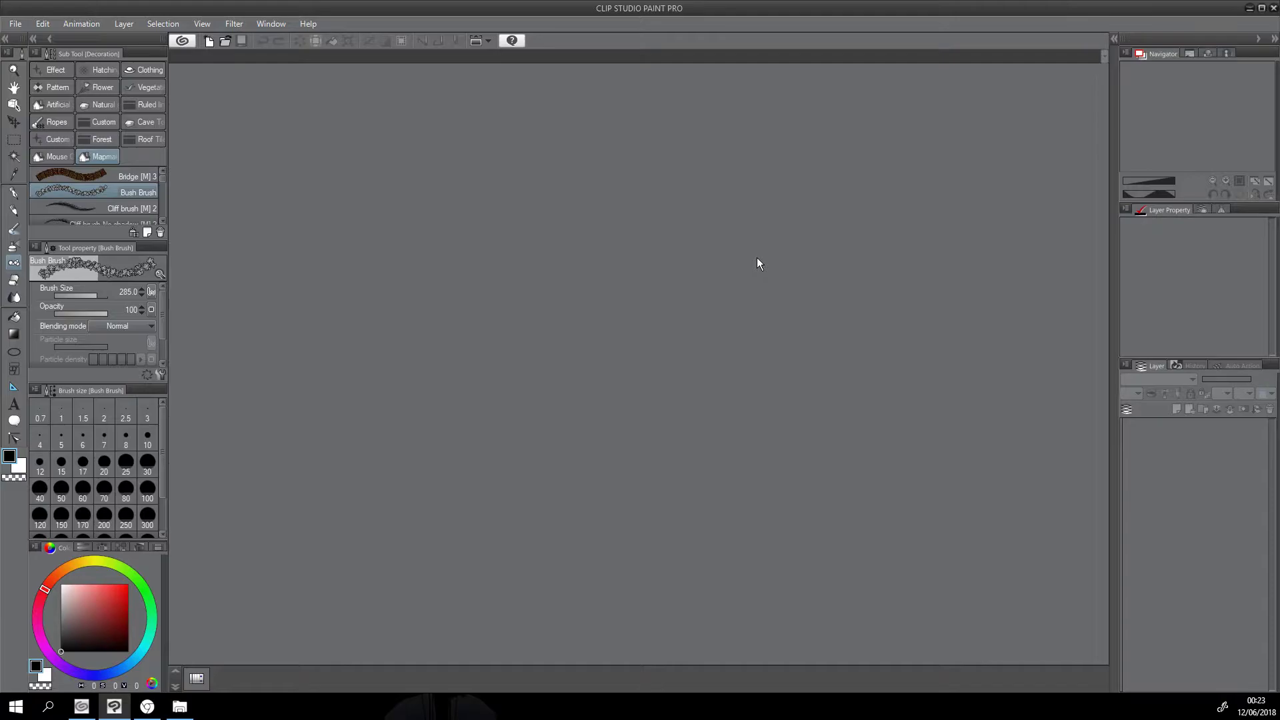
{"action": "left_click", "coordinate": [16, 25]}
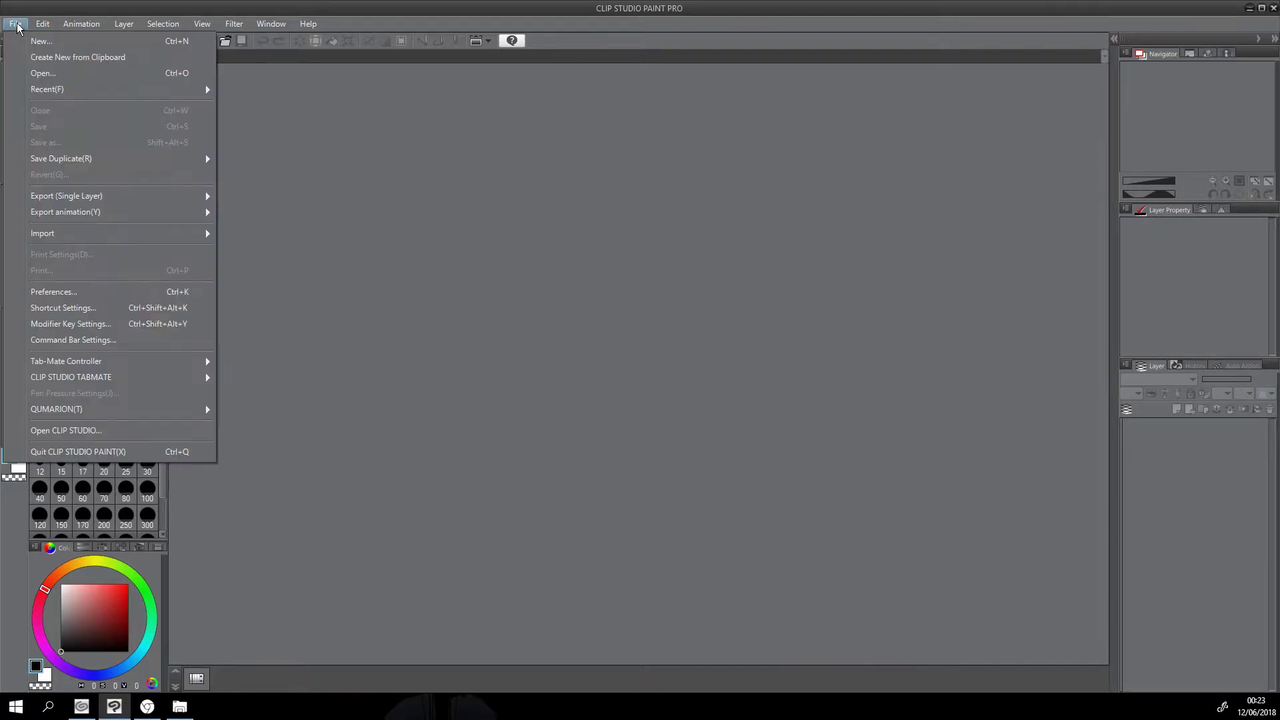
{"action": "left_click", "coordinate": [64, 294]}
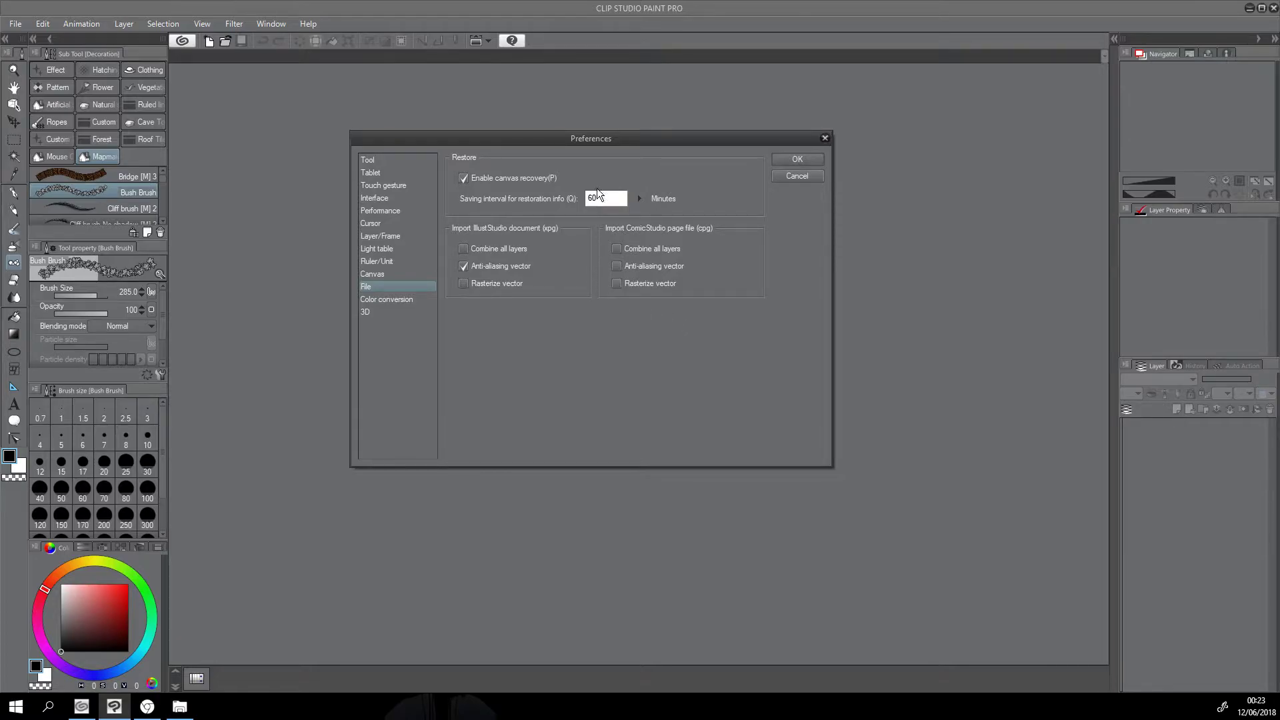
{"action": "left_click_drag", "start_coordinate": [591, 143], "coordinate": [560, 166]}
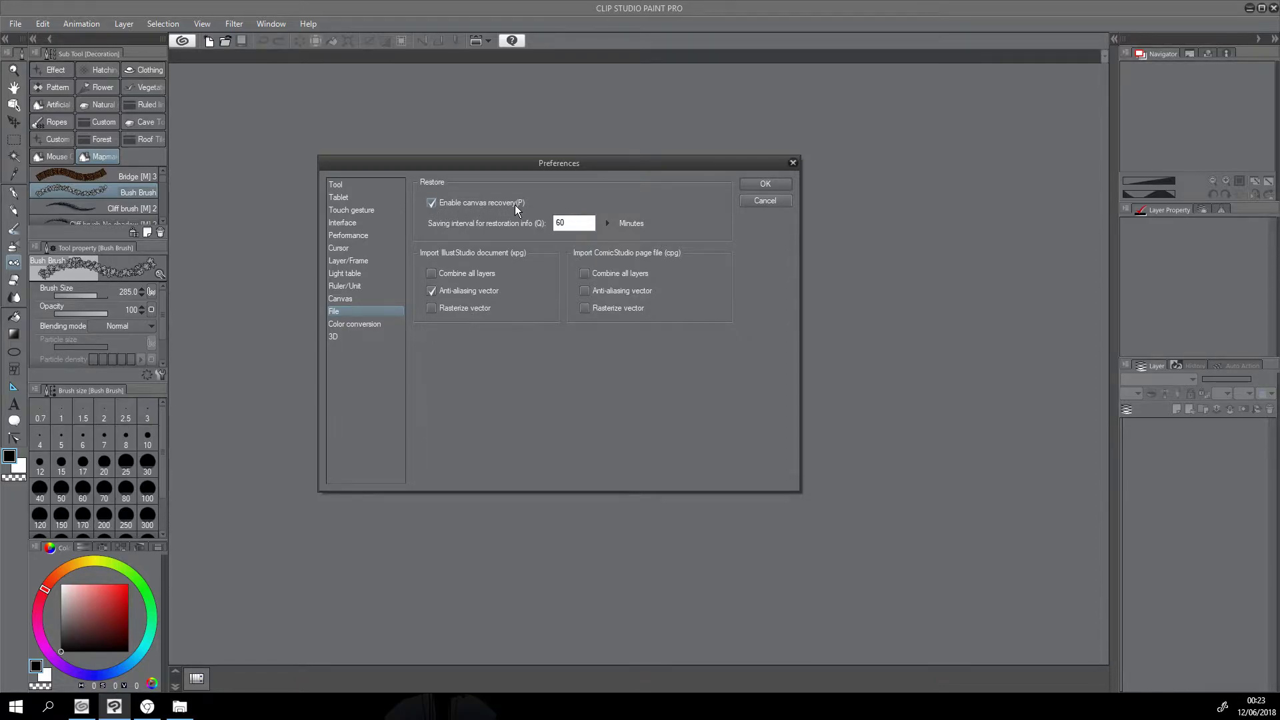
{"action": "left_click_drag", "start_coordinate": [573, 222], "coordinate": [543, 223]}
{"action": "left_click", "coordinate": [606, 224]}
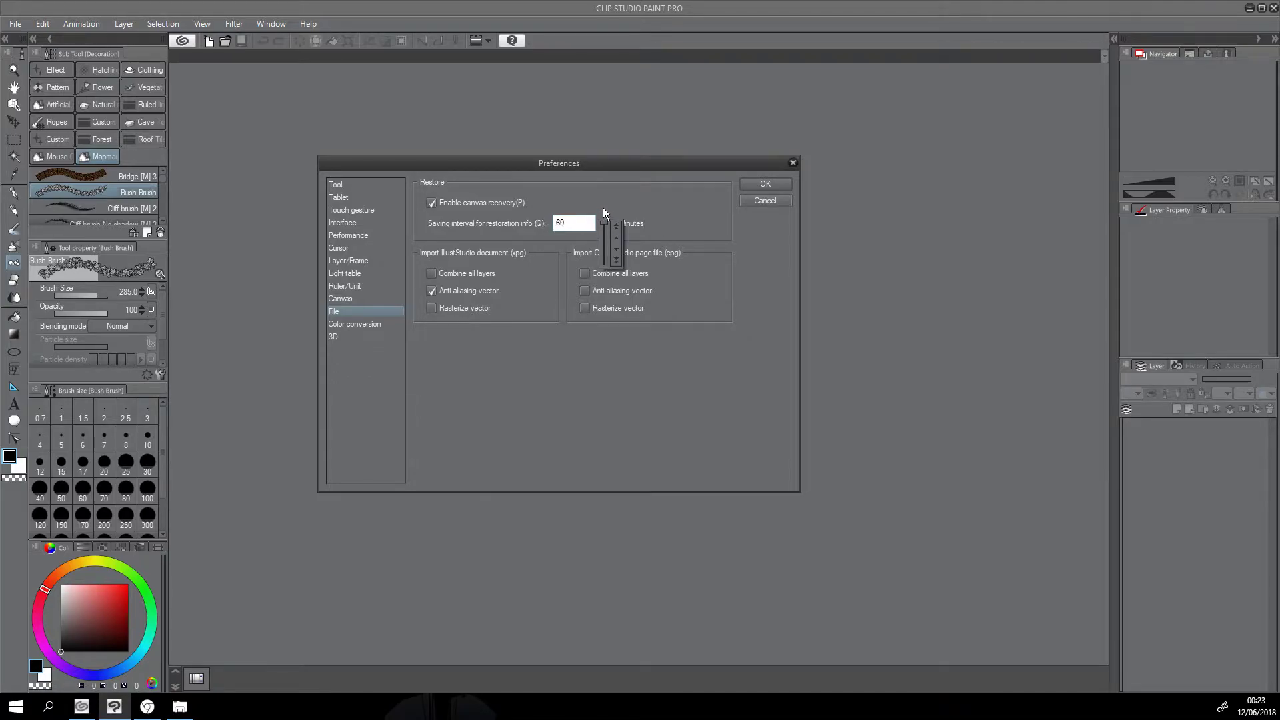
{"action": "left_click", "coordinate": [602, 207]}
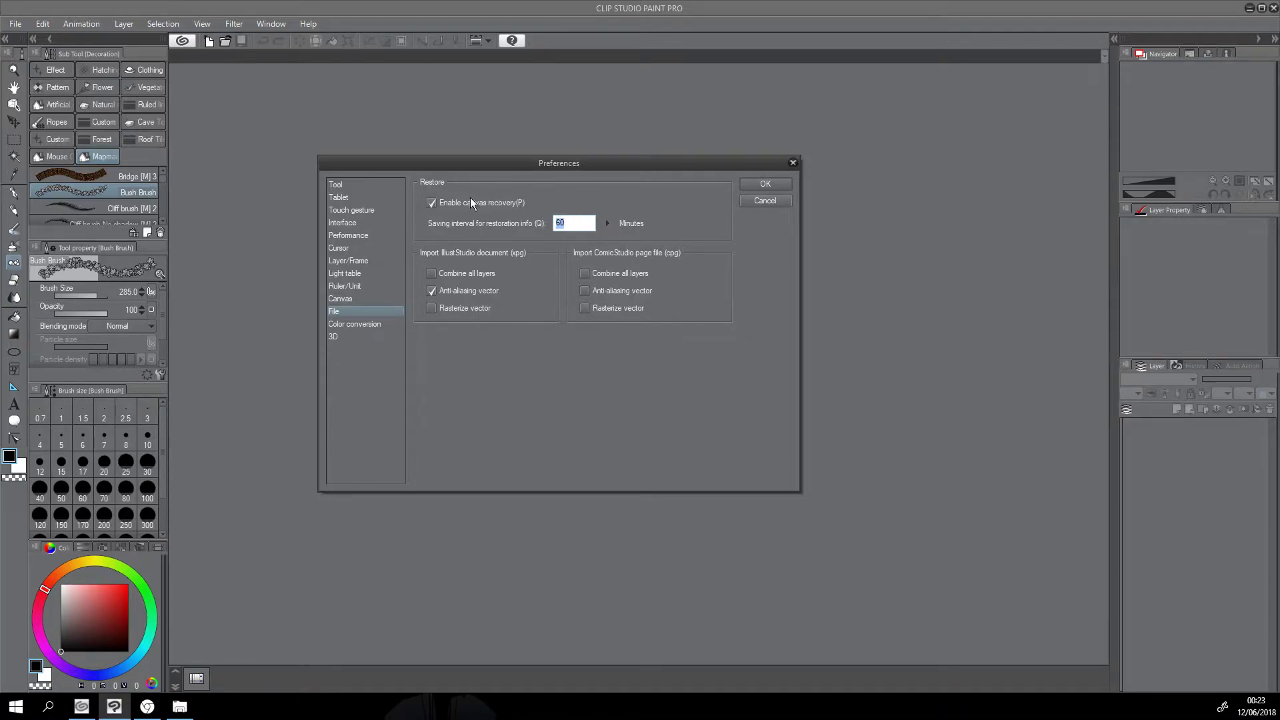
{"action": "left_click", "coordinate": [432, 204]}
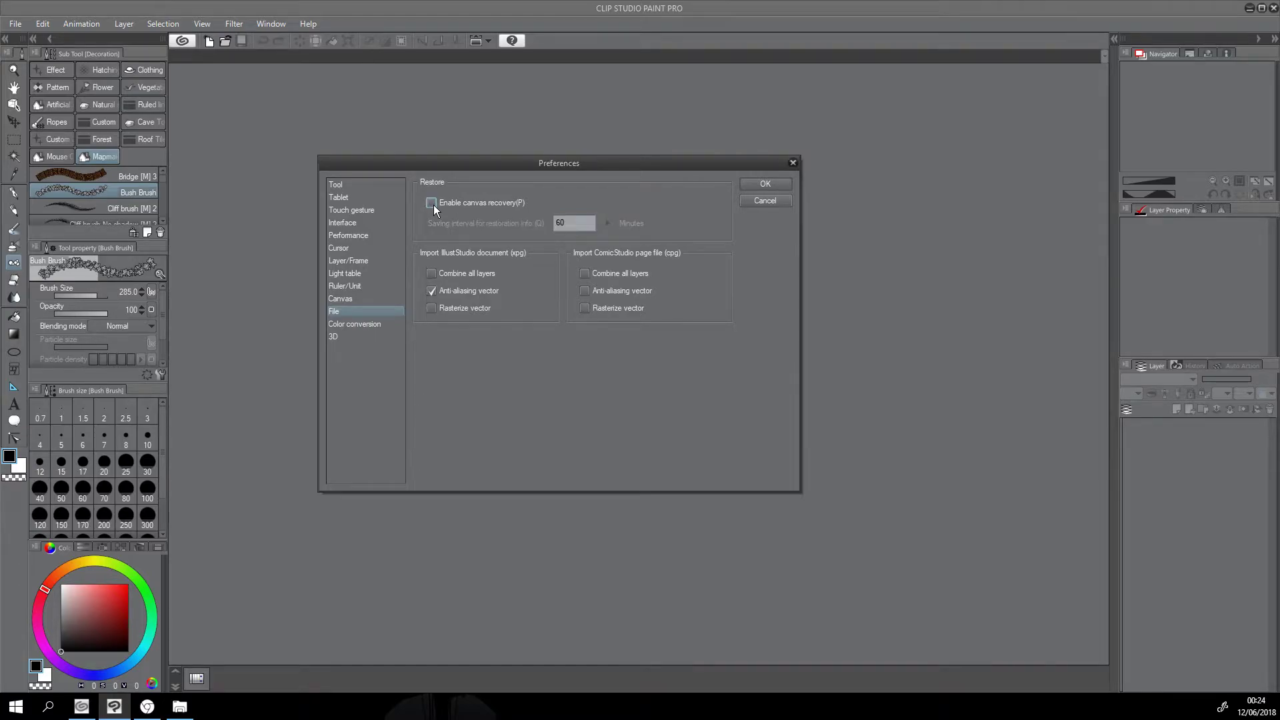
{"action": "left_click", "coordinate": [766, 185]}
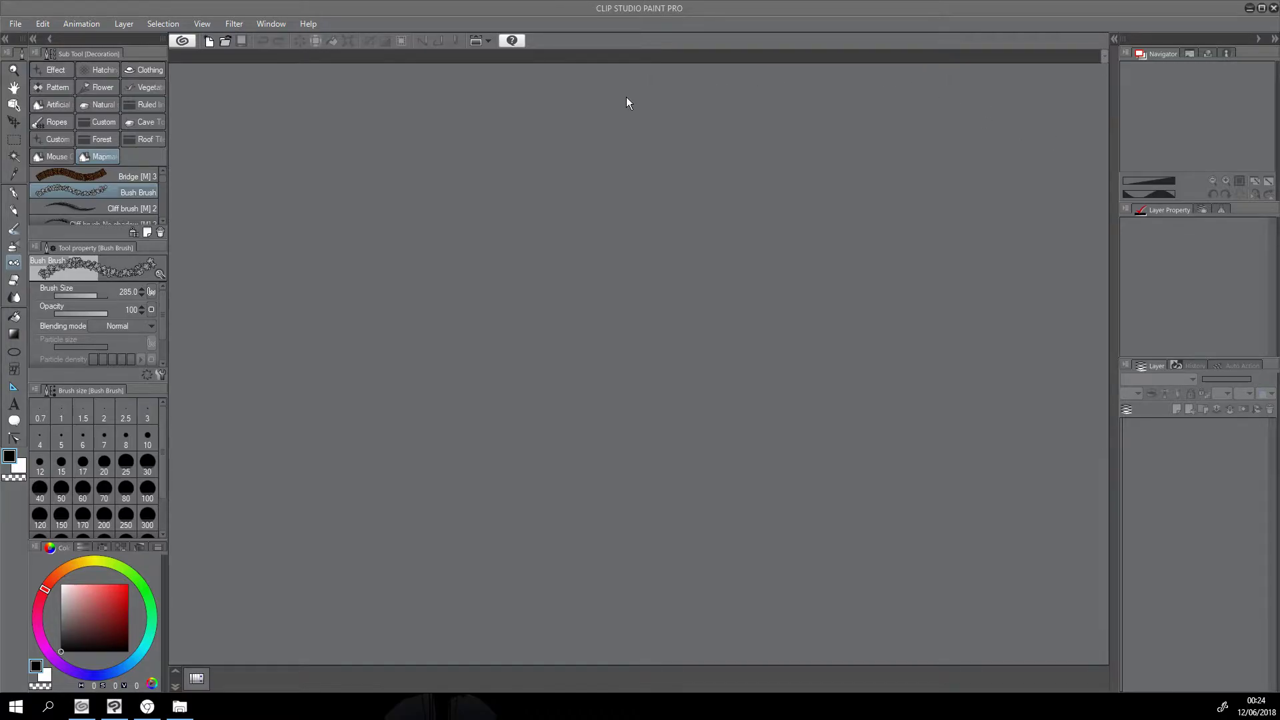
Step: Create a new color illustration canvas 16.00 in wide and 16.00 in high at a resolution of 200, without paper color
{"action": "left_click", "coordinate": [17, 25]}
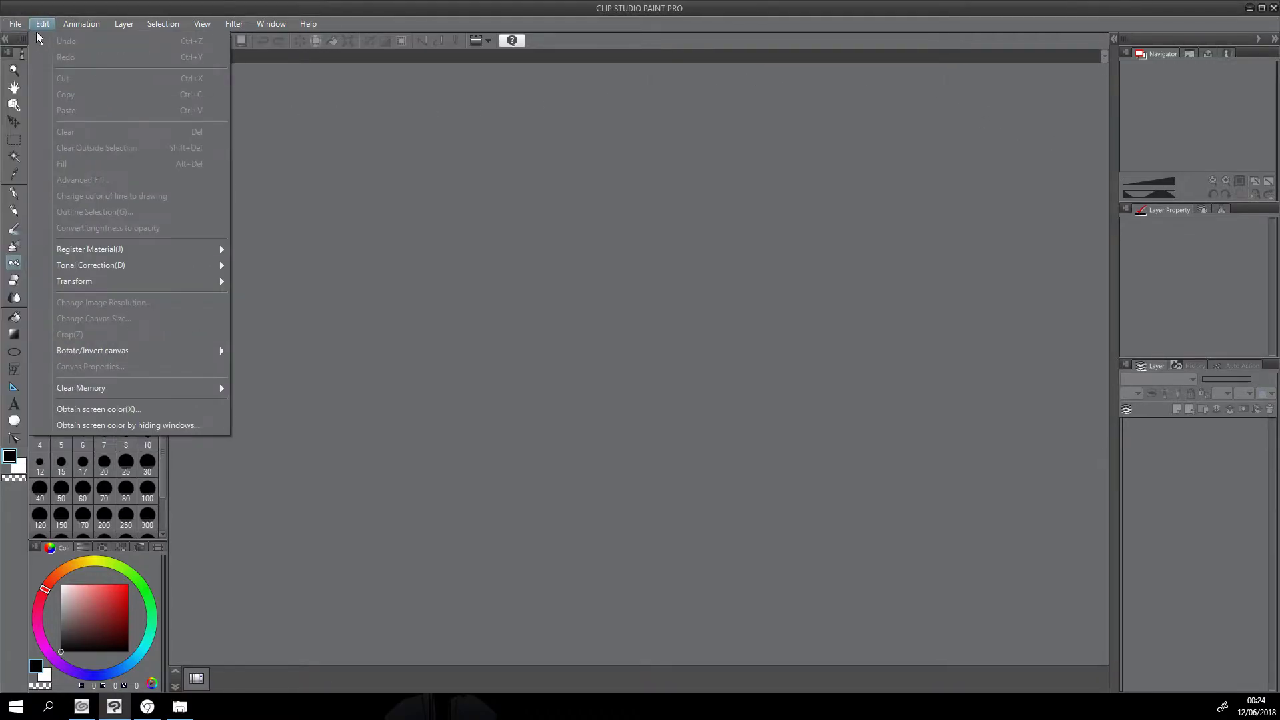
{"action": "left_click", "coordinate": [44, 42]}
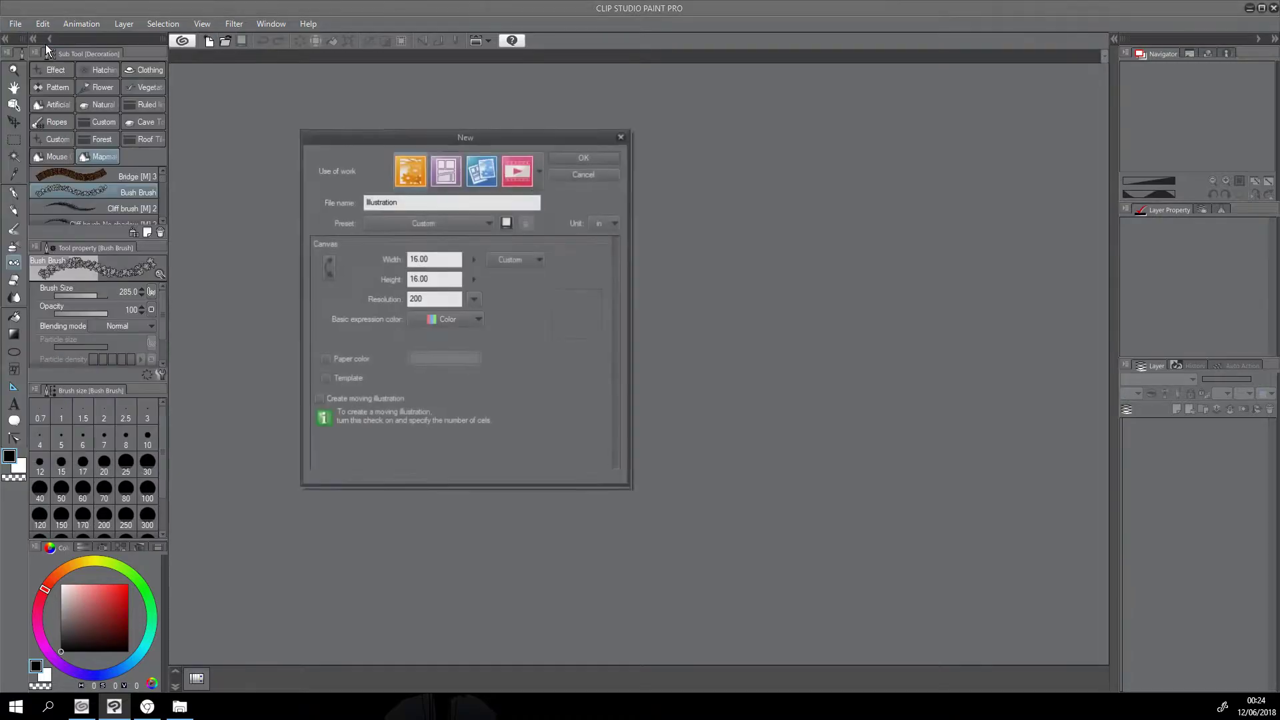
{"action": "left_click_drag", "start_coordinate": [505, 142], "coordinate": [562, 108]}
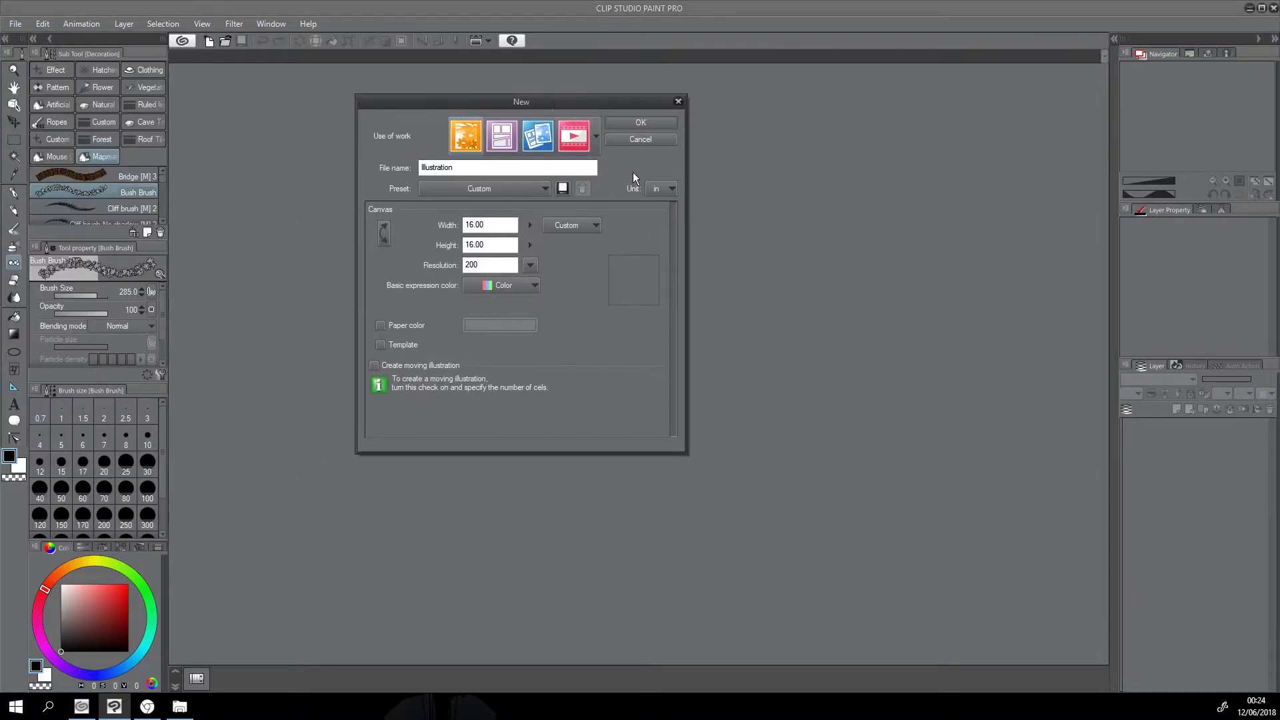
{"action": "left_click", "coordinate": [657, 190]}
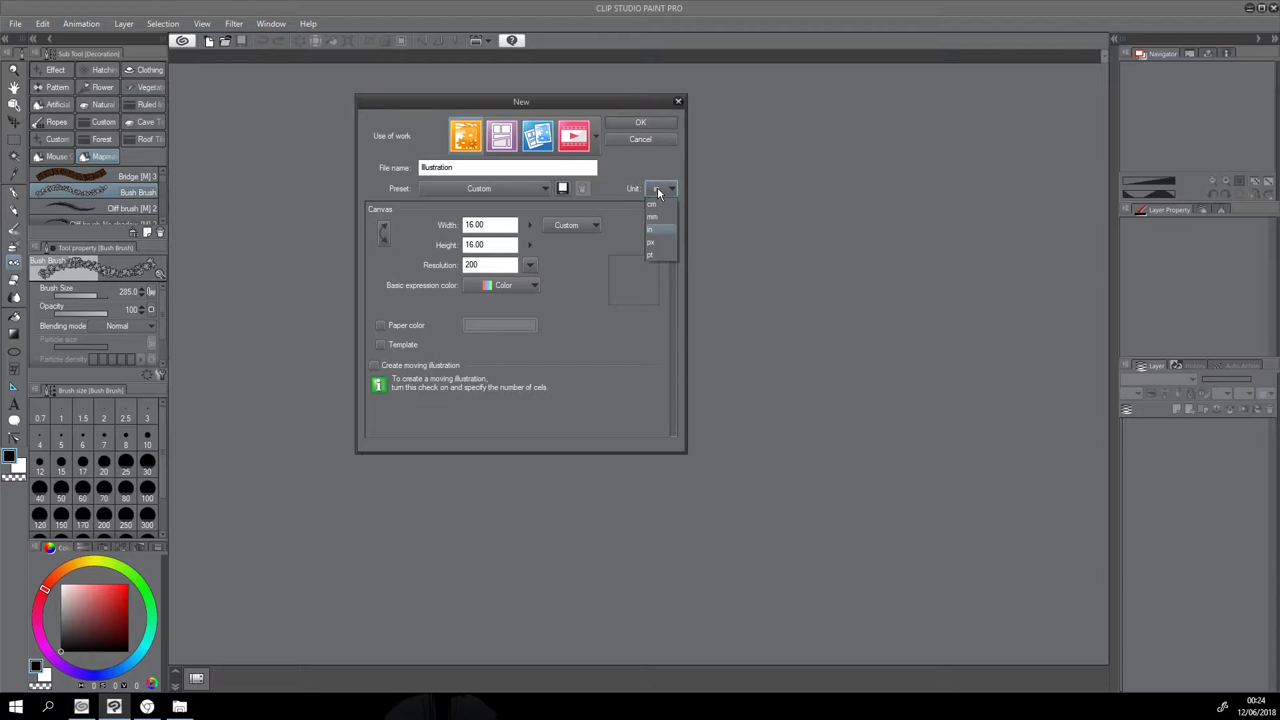
{"action": "left_click", "coordinate": [629, 190]}
{"action": "left_click", "coordinate": [665, 188]}
{"action": "left_click", "coordinate": [652, 230]}
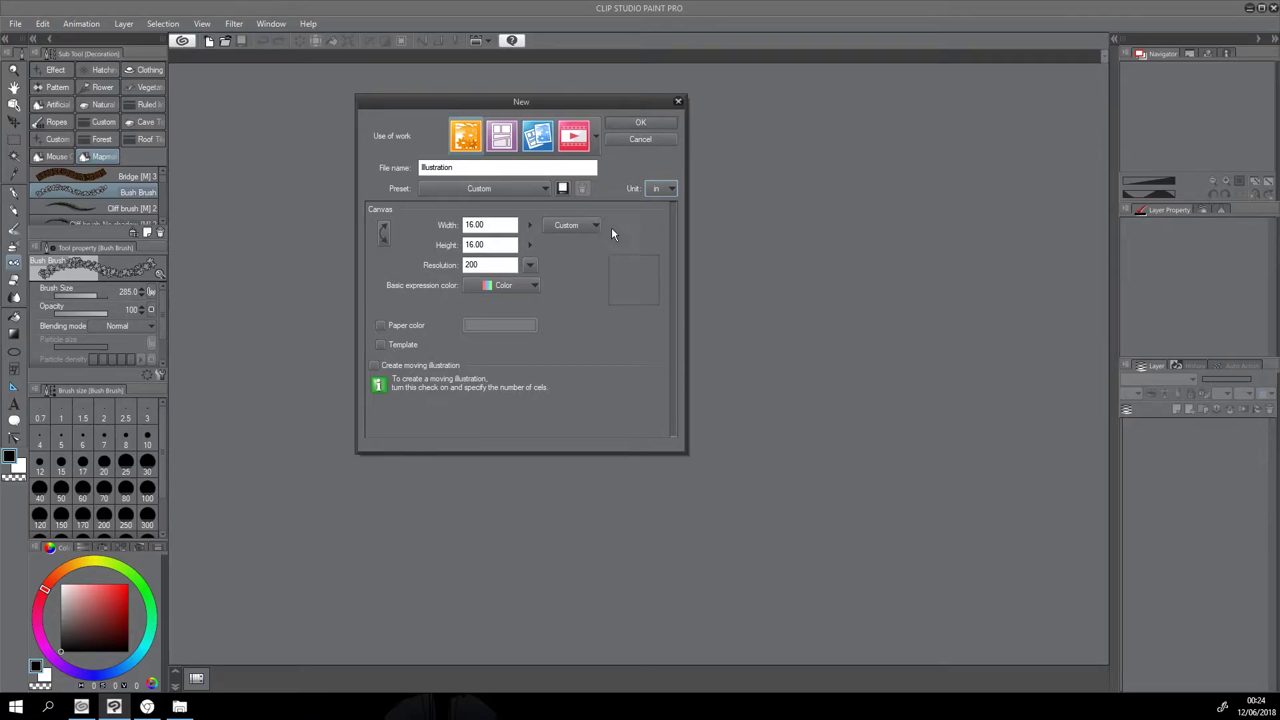
{"action": "double_click", "coordinate": [479, 265]}
{"action": "left_click", "coordinate": [630, 119]}
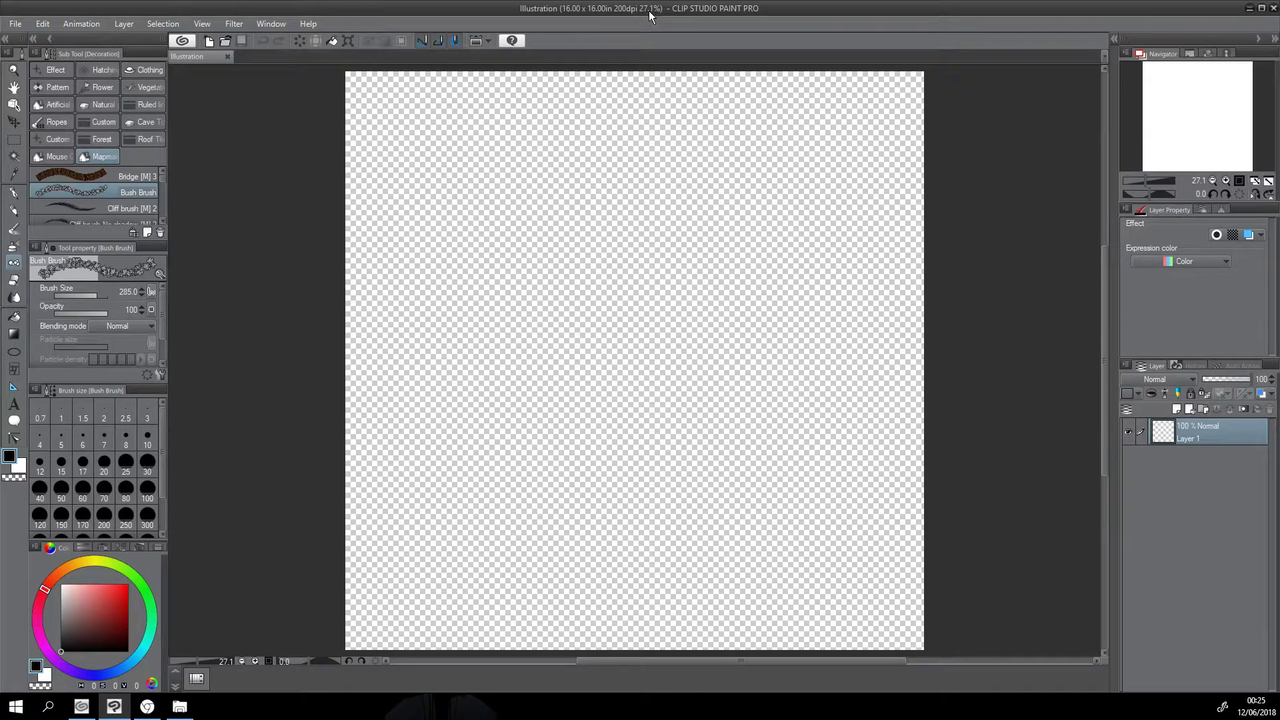
Step: Examine the shortcut assigned to the Grid command in the main menu shortcut settings
{"action": "mouse_move", "coordinate": [567, 178]}
{"action": "left_mouse_down"}
{"action": "mouse_move", "coordinate": [632, 173]}
{"action": "mouse_move", "coordinate": [618, 171]}
{"action": "left_mouse_up"}
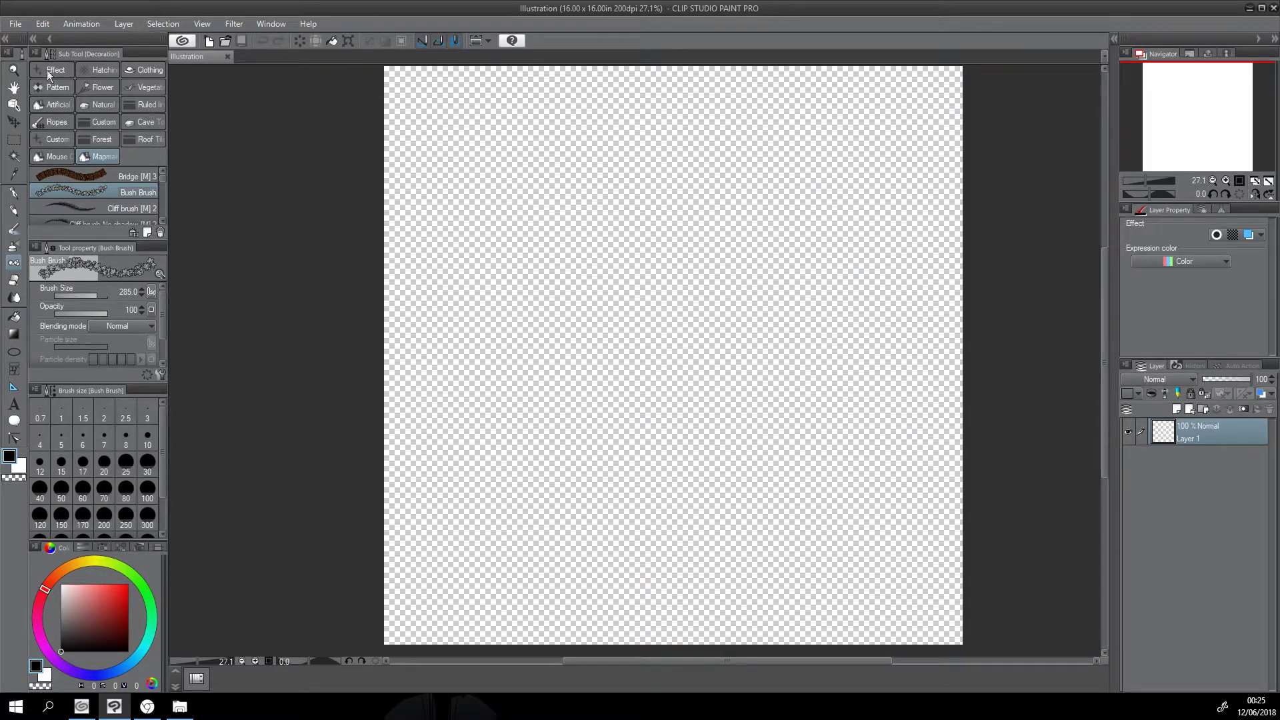
{"action": "left_click", "coordinate": [15, 26]}
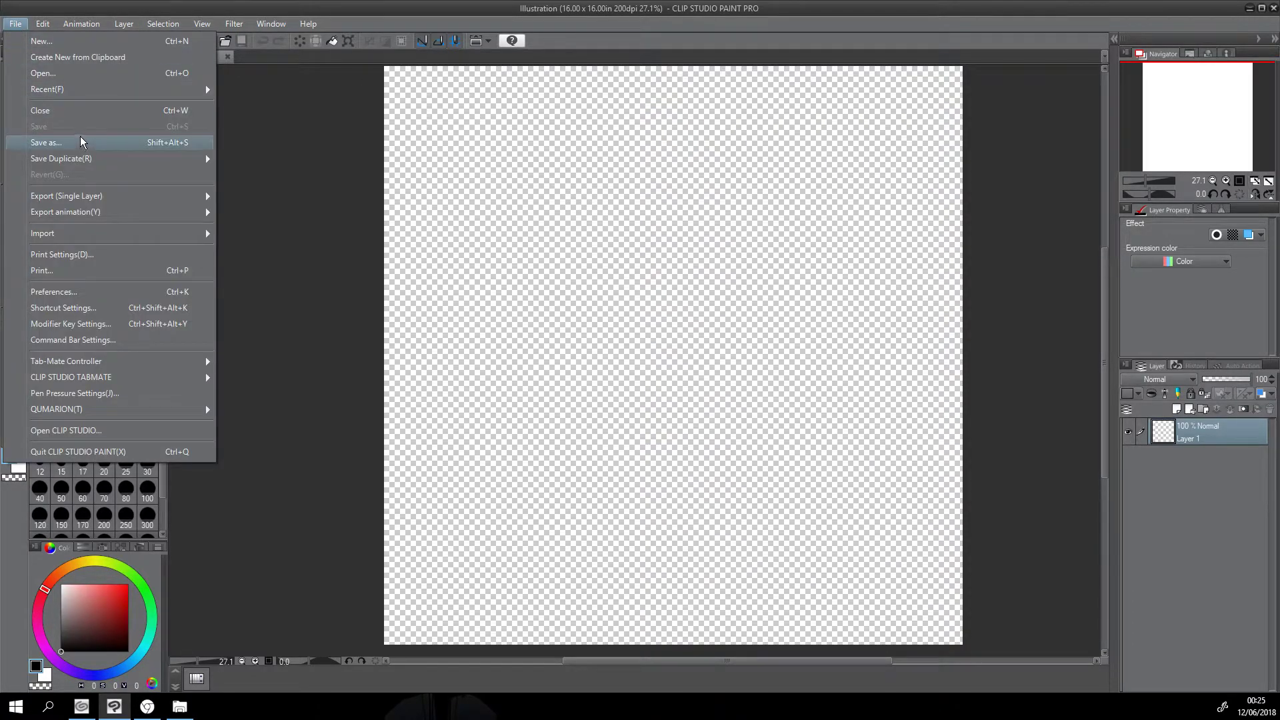
{"action": "mouse_move", "coordinate": [74, 154]}
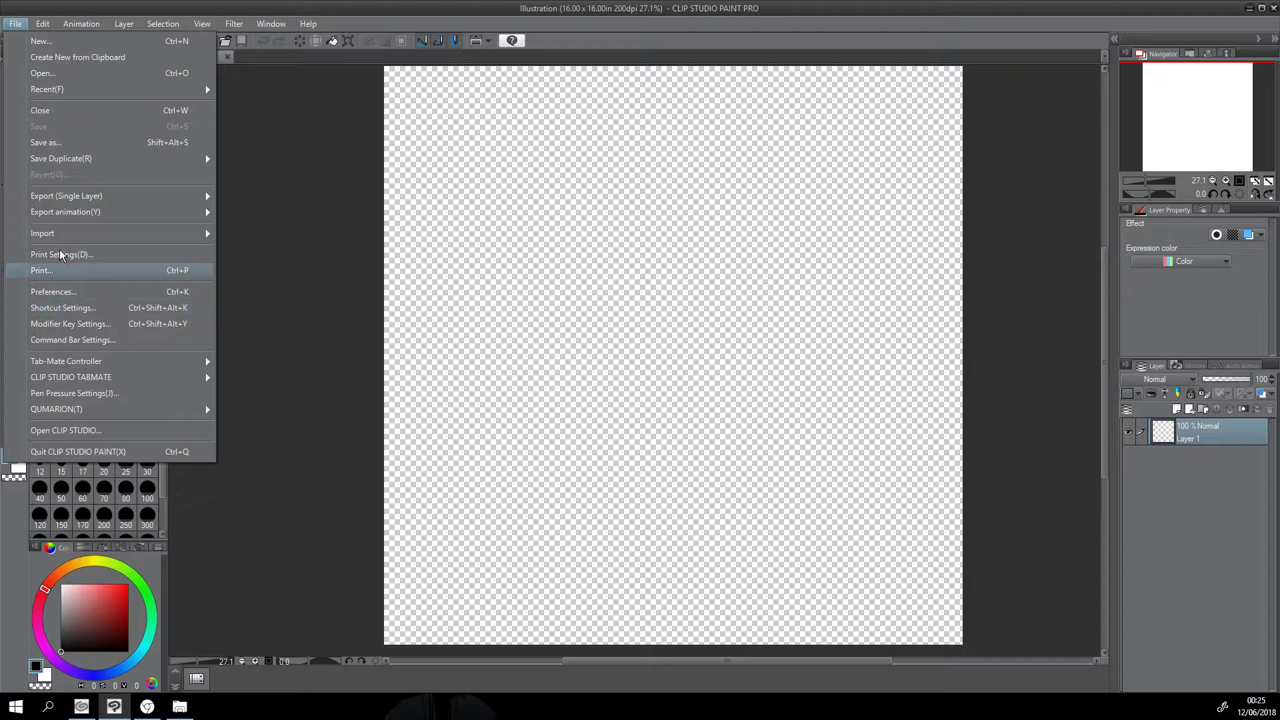
{"action": "left_click", "coordinate": [73, 312]}
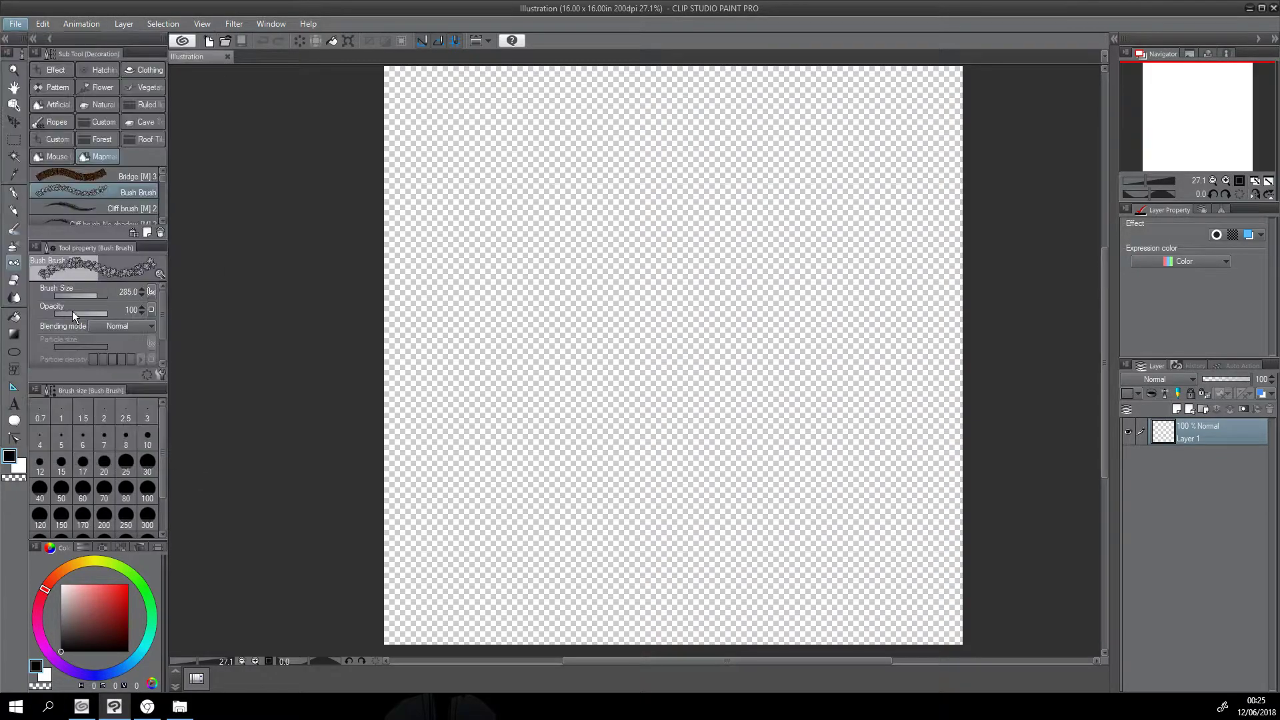
{"action": "left_click", "coordinate": [299, 277]}
{"action": "left_click", "coordinate": [306, 276]}
{"action": "left_click_drag", "start_coordinate": [656, 218], "coordinate": [652, 306]}
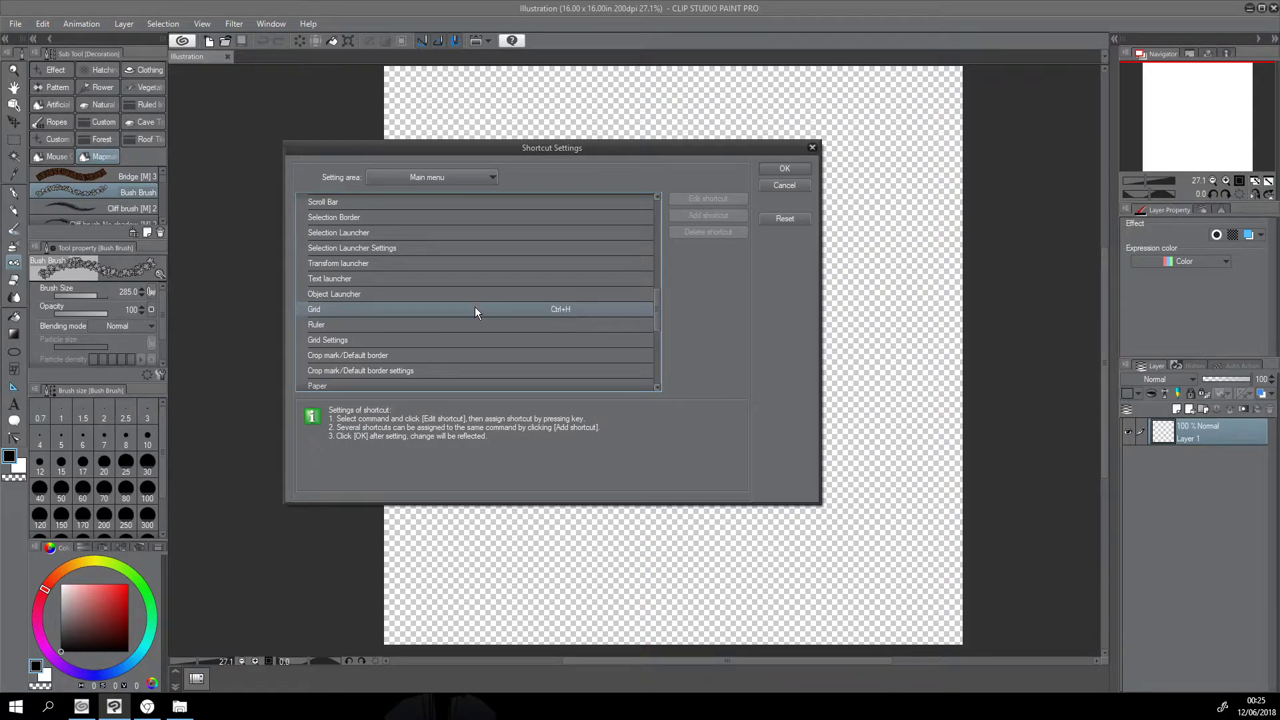
{"action": "left_click", "coordinate": [410, 308]}
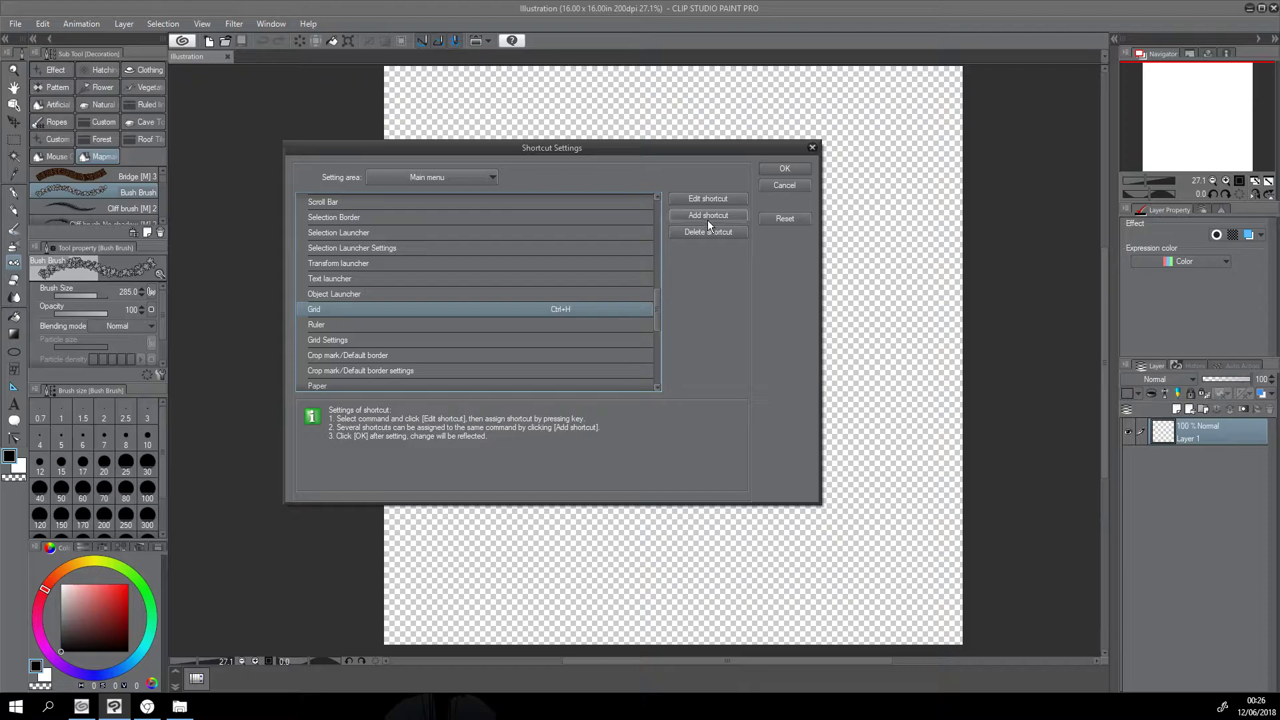
{"action": "left_click", "coordinate": [793, 169]}
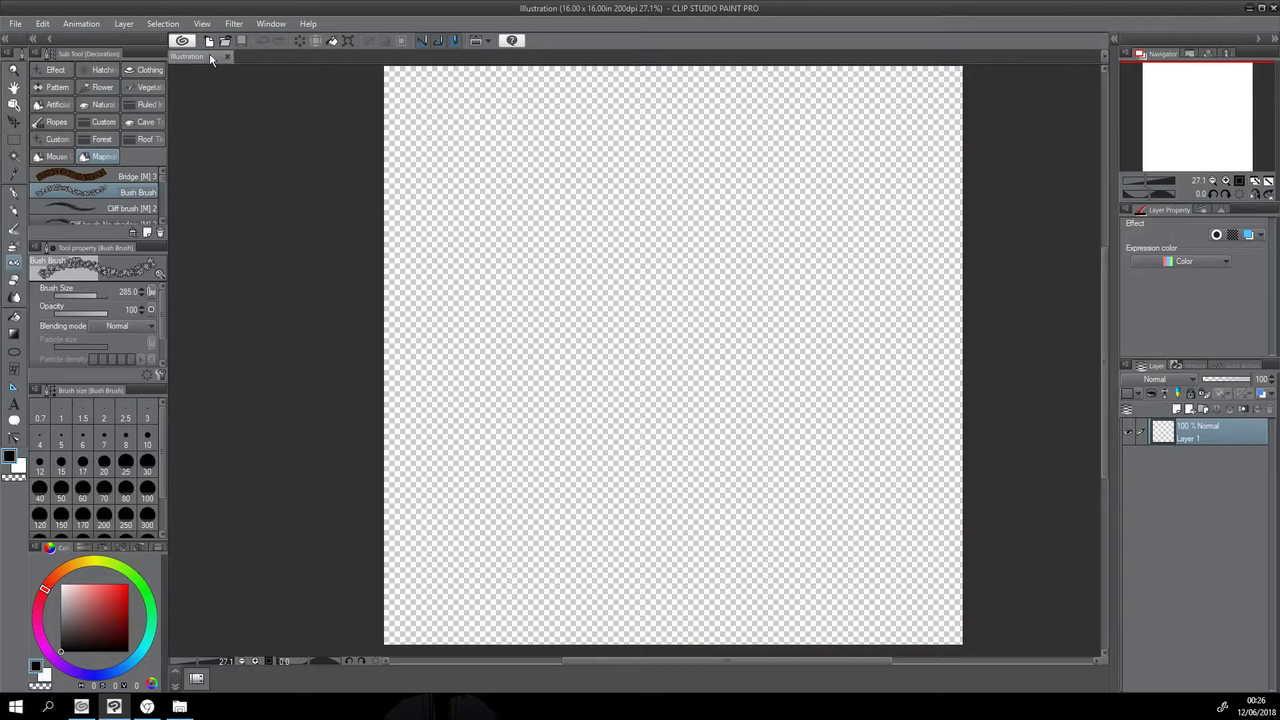
Step: Configure the grid ruler with a top-left origin, a gap of 1.00 in and 4 divisions
{"action": "left_click", "coordinate": [203, 24]}
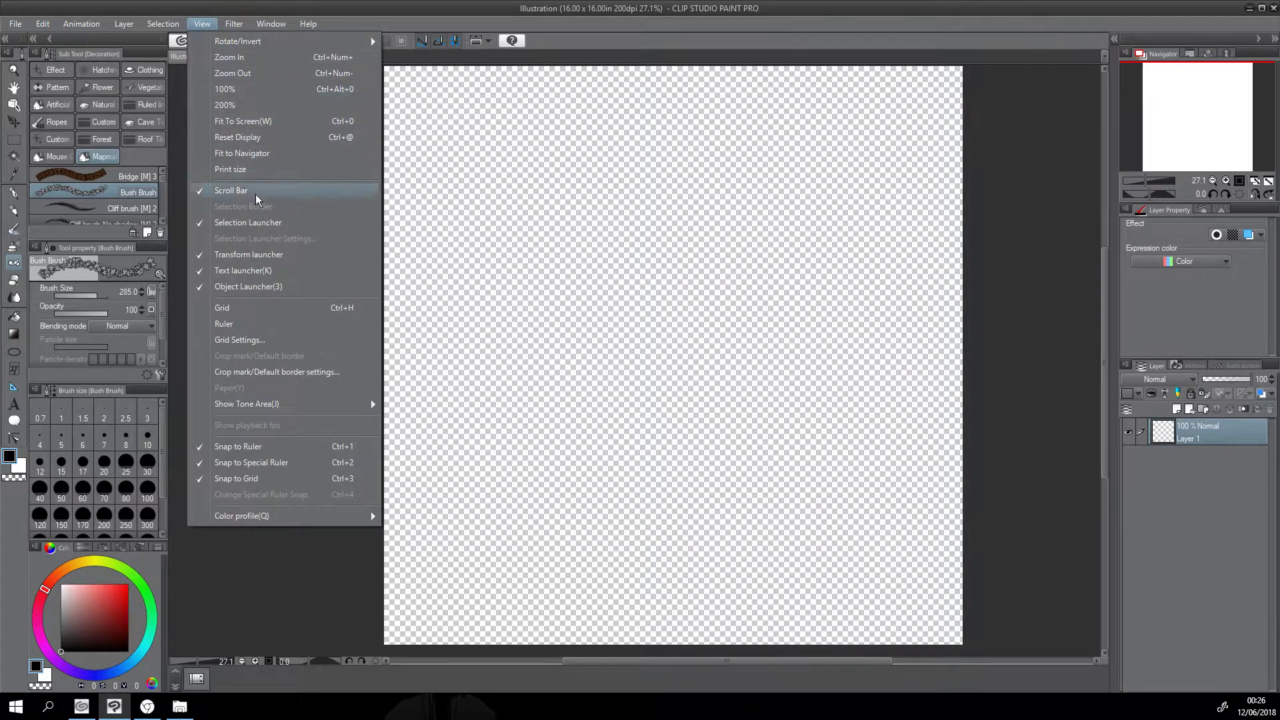
{"action": "left_click", "coordinate": [240, 340]}
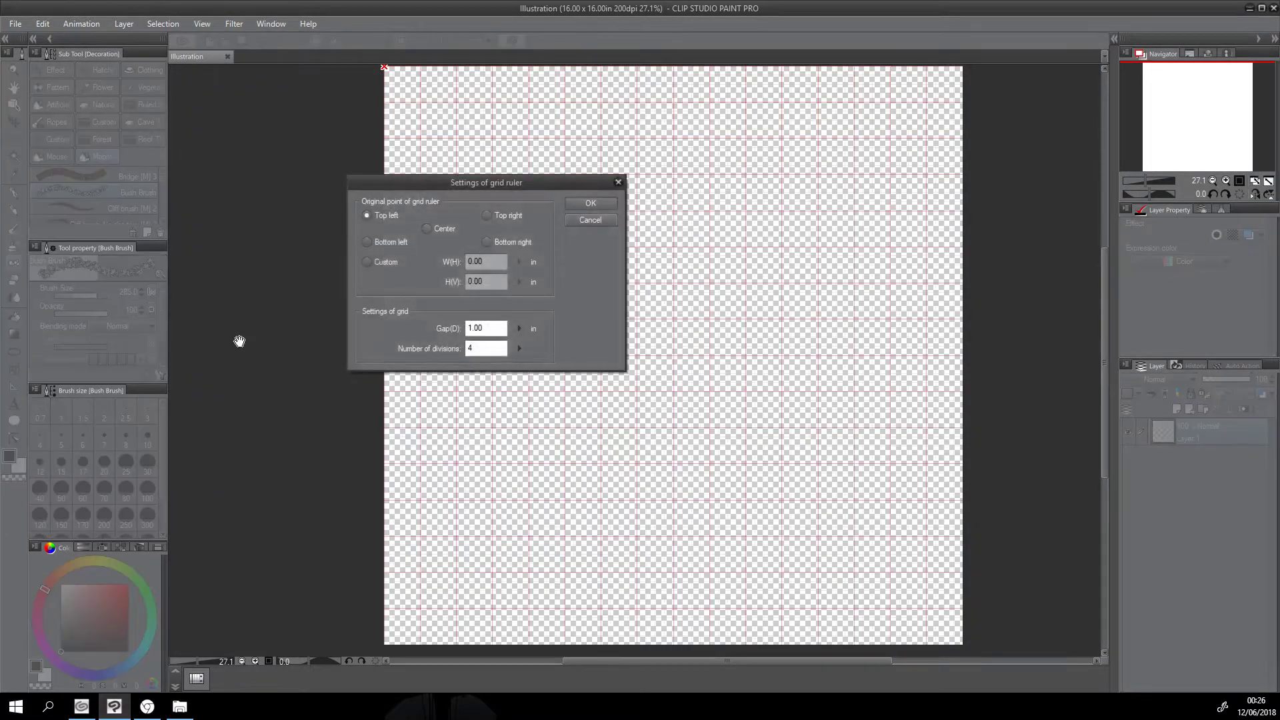
{"action": "left_click_drag", "start_coordinate": [504, 328], "coordinate": [458, 329]}
{"action": "double_click", "coordinate": [493, 351]}
{"action": "left_click", "coordinate": [594, 207]}
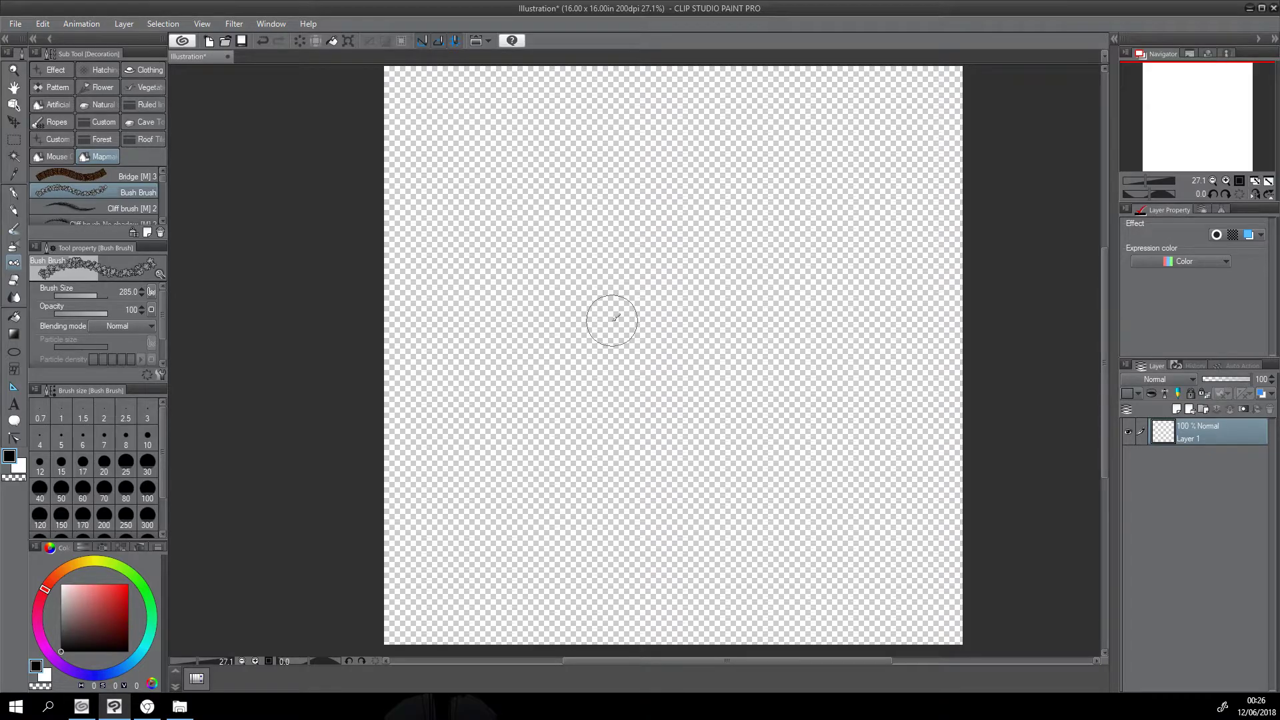
Step: Import the Grass Floor A image from the Basic Brush Pack folder as a layer above Layer 1
{"action": "left_click", "coordinate": [180, 708]}
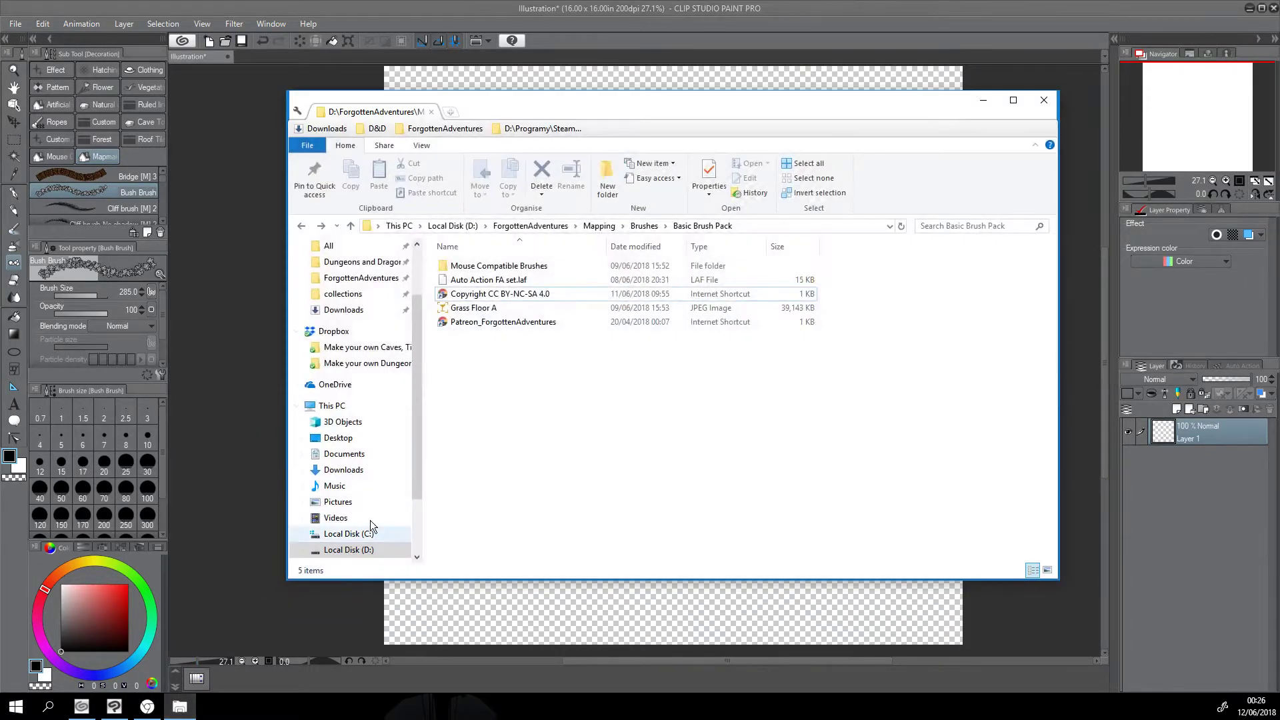
{"action": "left_click_drag", "start_coordinate": [528, 101], "coordinate": [500, 100]}
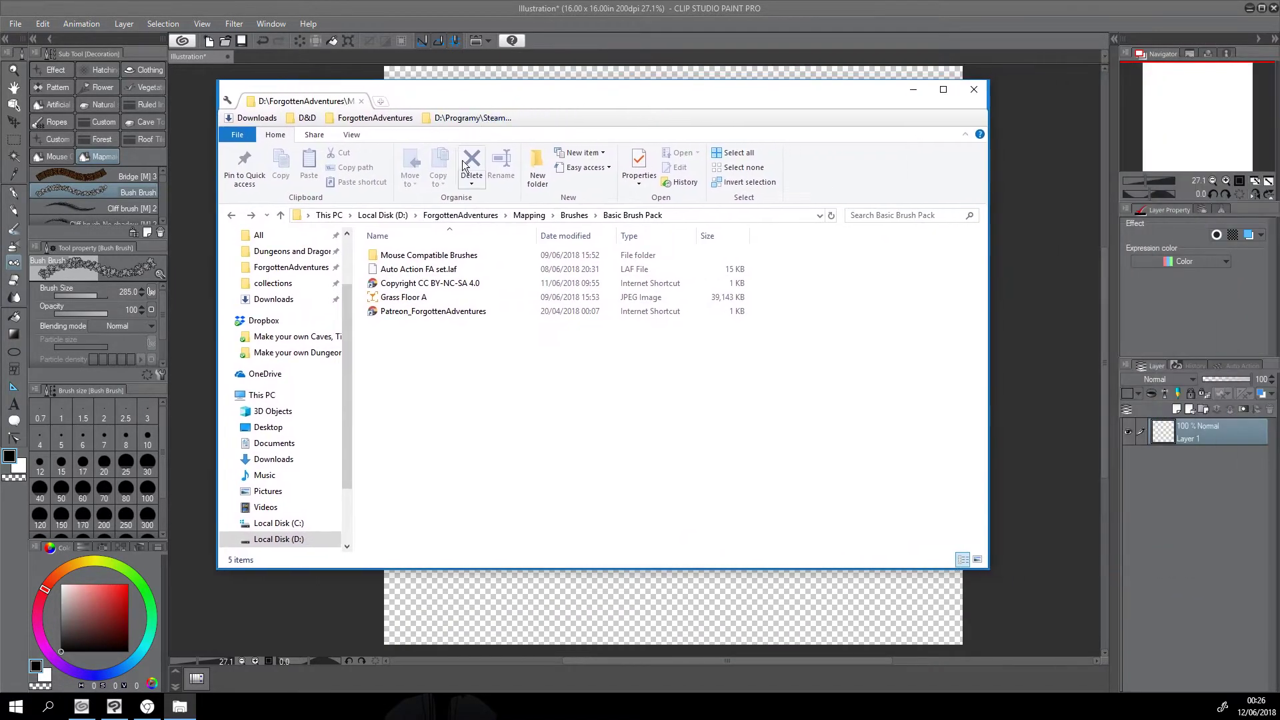
{"action": "left_click_drag", "start_coordinate": [404, 297], "coordinate": [1172, 427]}
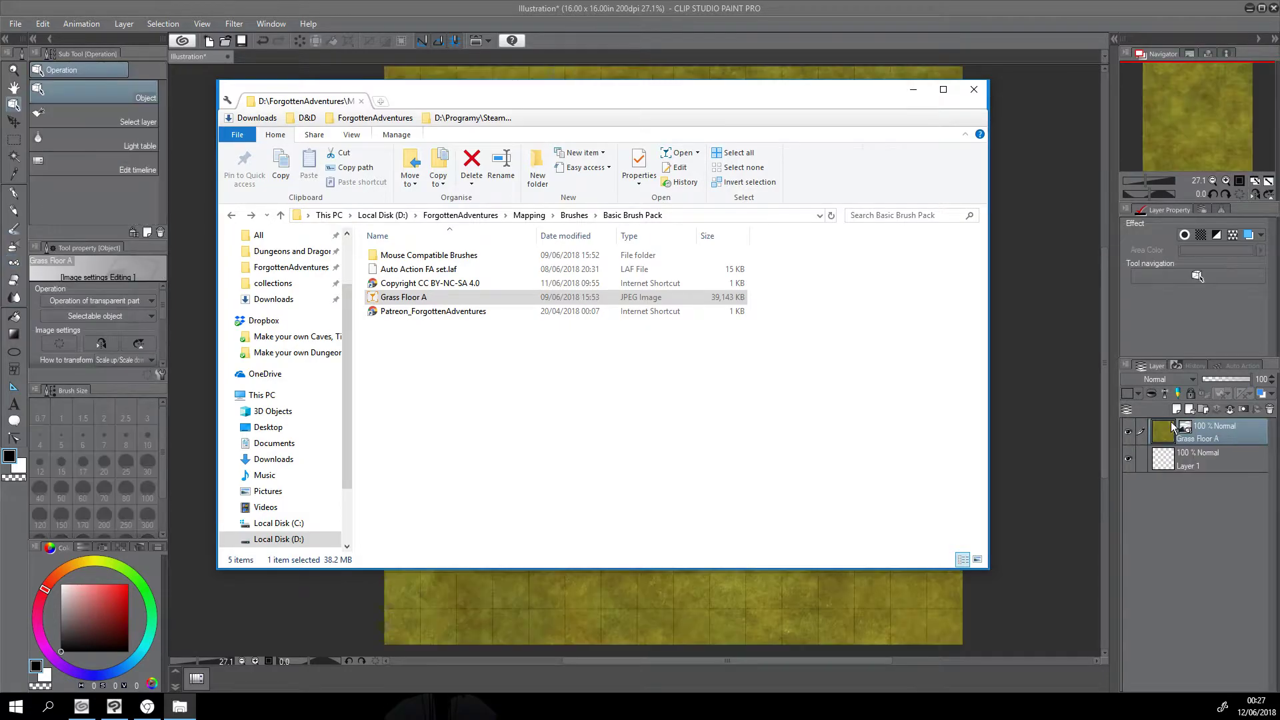
Step: Examine how the grid lines and subdivisions sit over the grass floor texture, both close up and across the whole canvas
{"action": "left_click", "coordinate": [911, 92]}
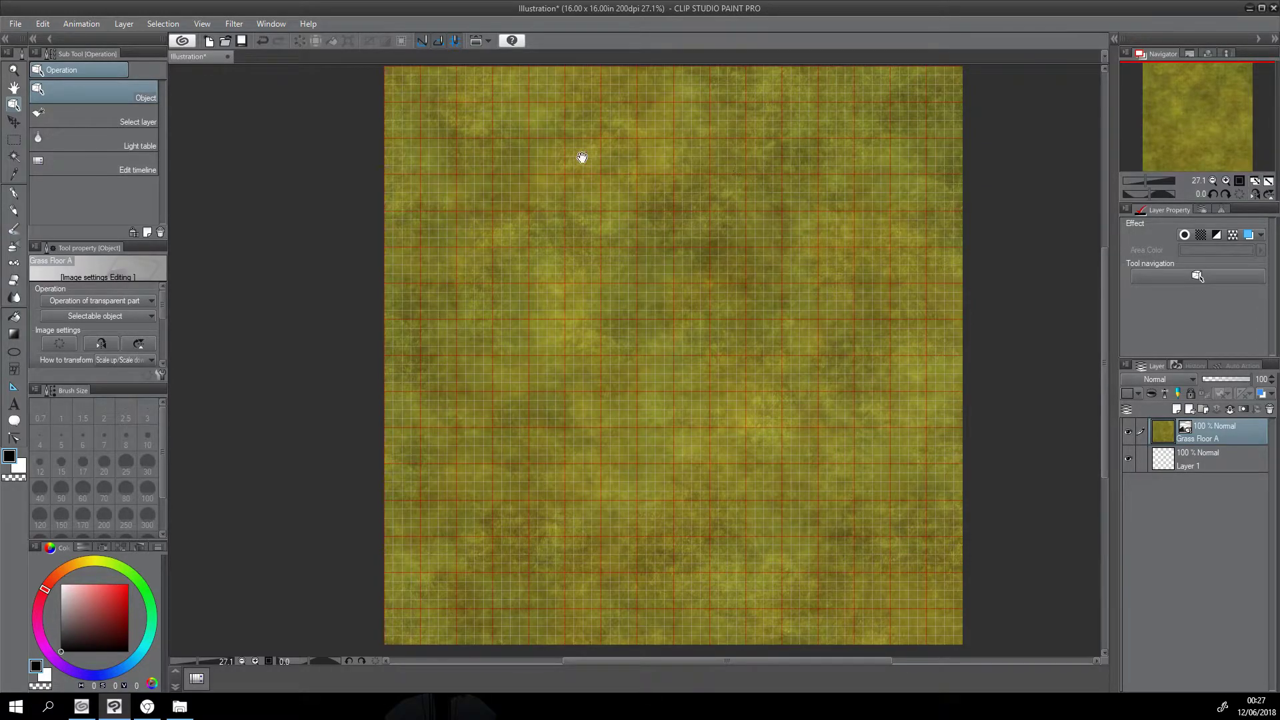
{"action": "scroll", "coordinate": [463, 177], "scroll_direction": "up", "scroll_amount": 5}
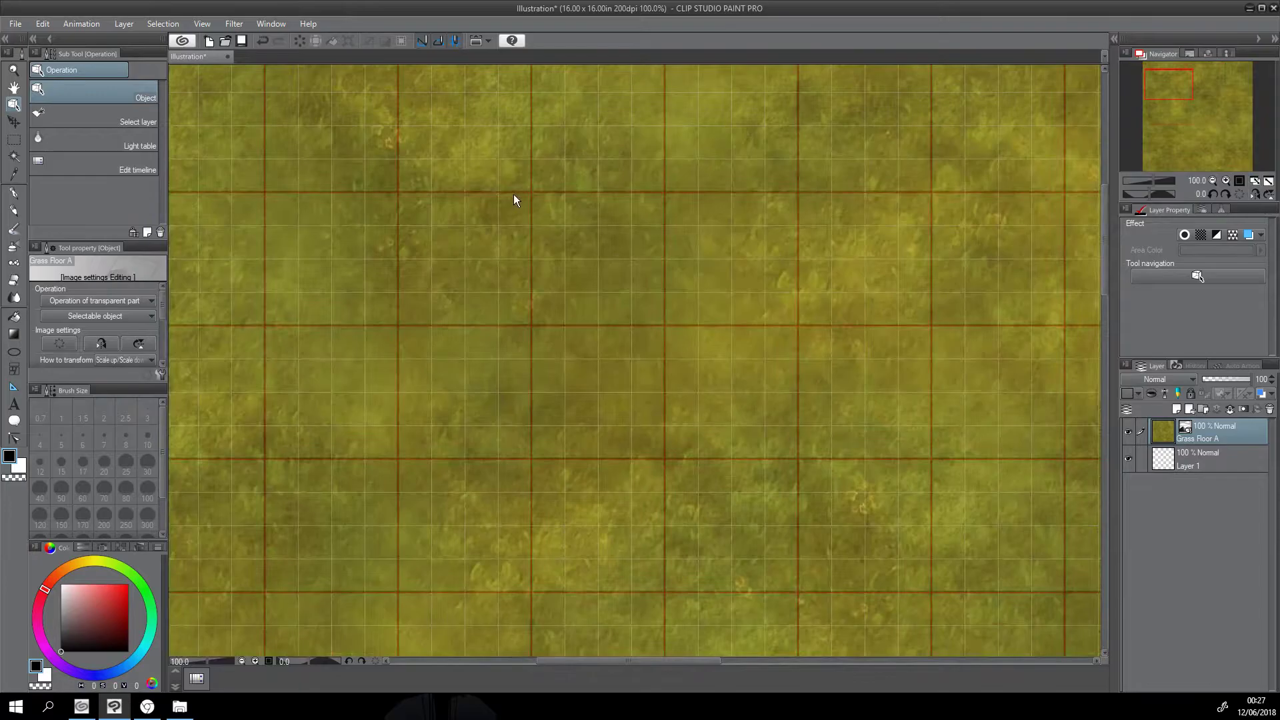
{"action": "scroll", "coordinate": [739, 234], "scroll_direction": "down", "scroll_amount": 5}
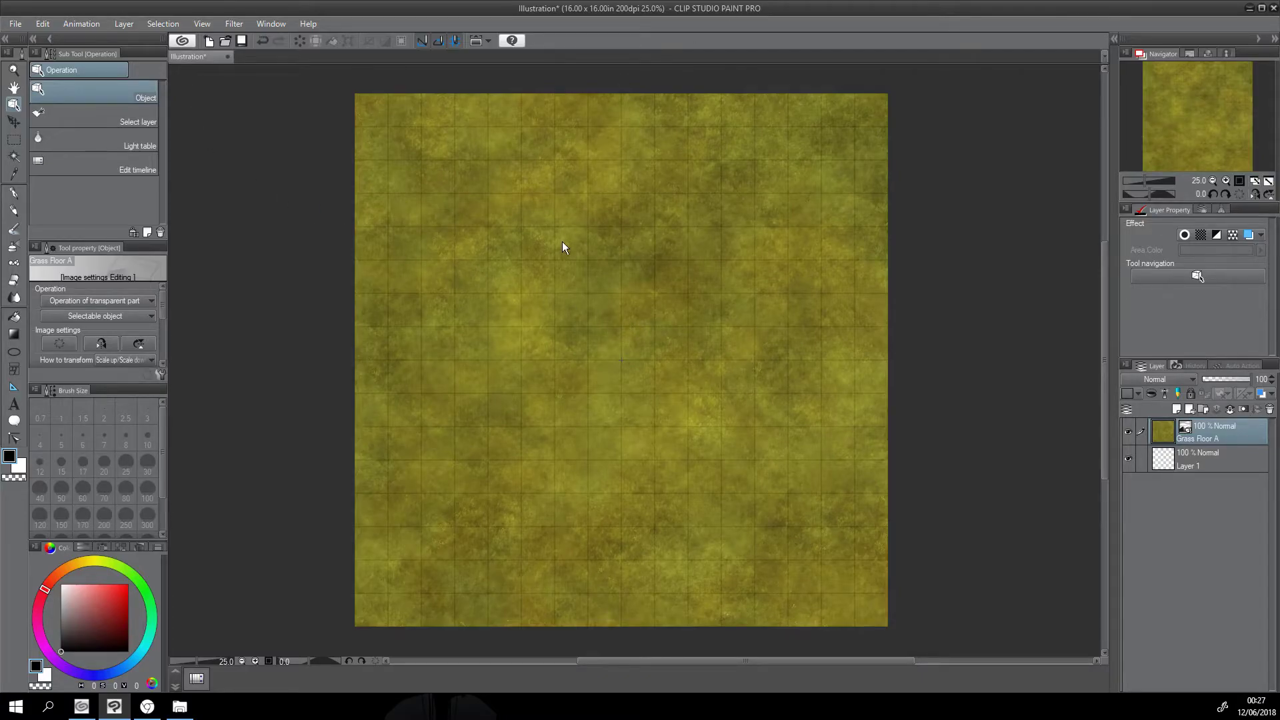
{"action": "scroll", "coordinate": [562, 224], "scroll_direction": "up", "scroll_amount": 3}
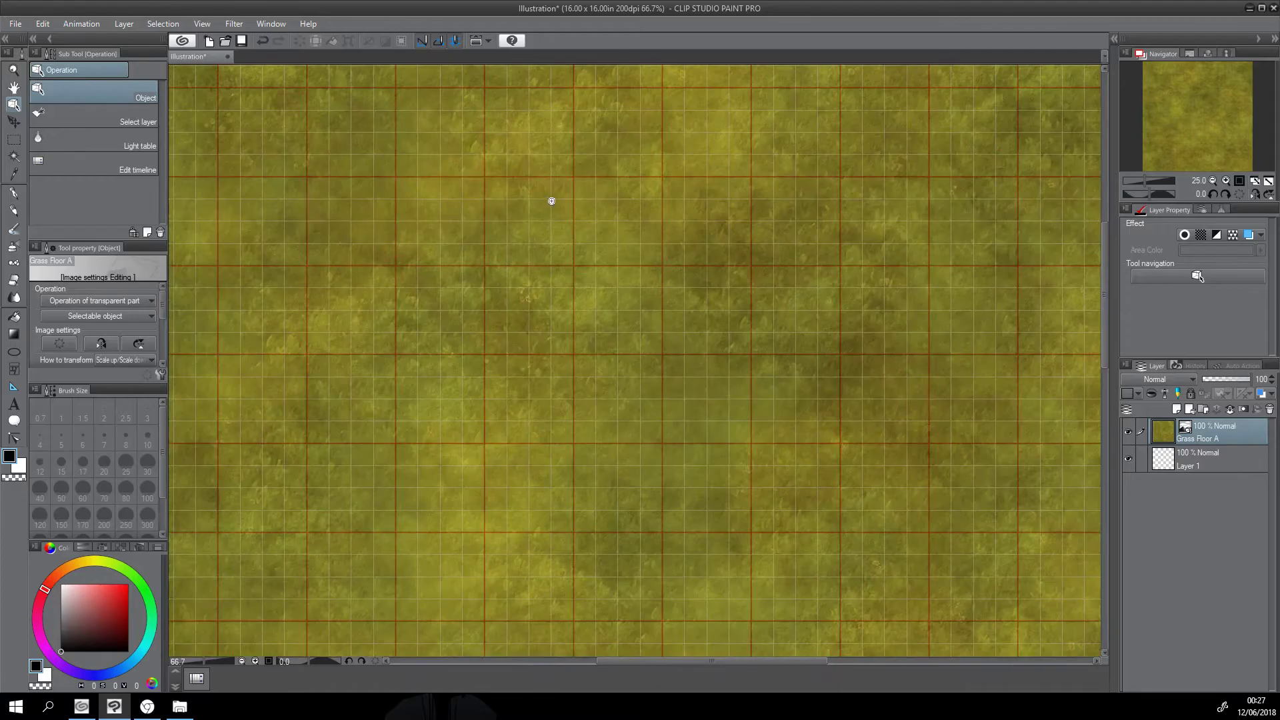
{"action": "scroll", "coordinate": [547, 315], "scroll_direction": "down", "scroll_amount": 2}
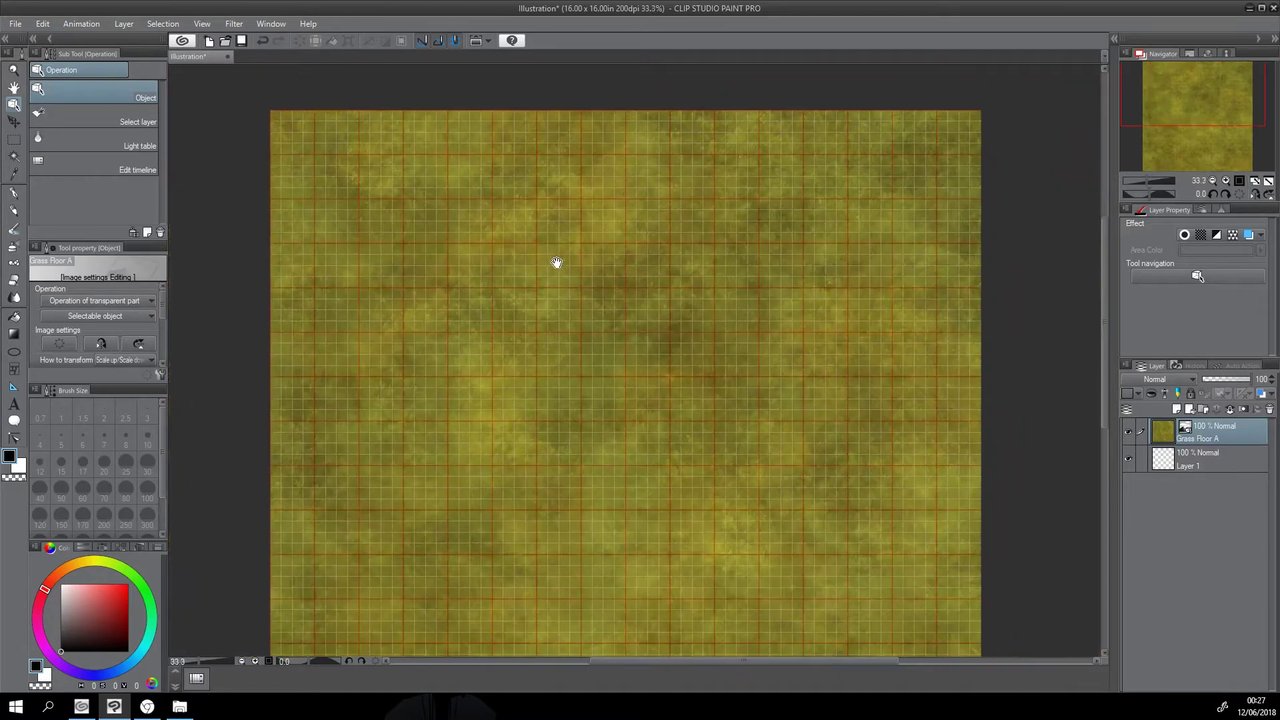
{"action": "scroll", "coordinate": [551, 273], "scroll_direction": "down", "scroll_amount": 1}
{"action": "left_click_drag", "start_coordinate": [546, 294], "coordinate": [527, 240]}
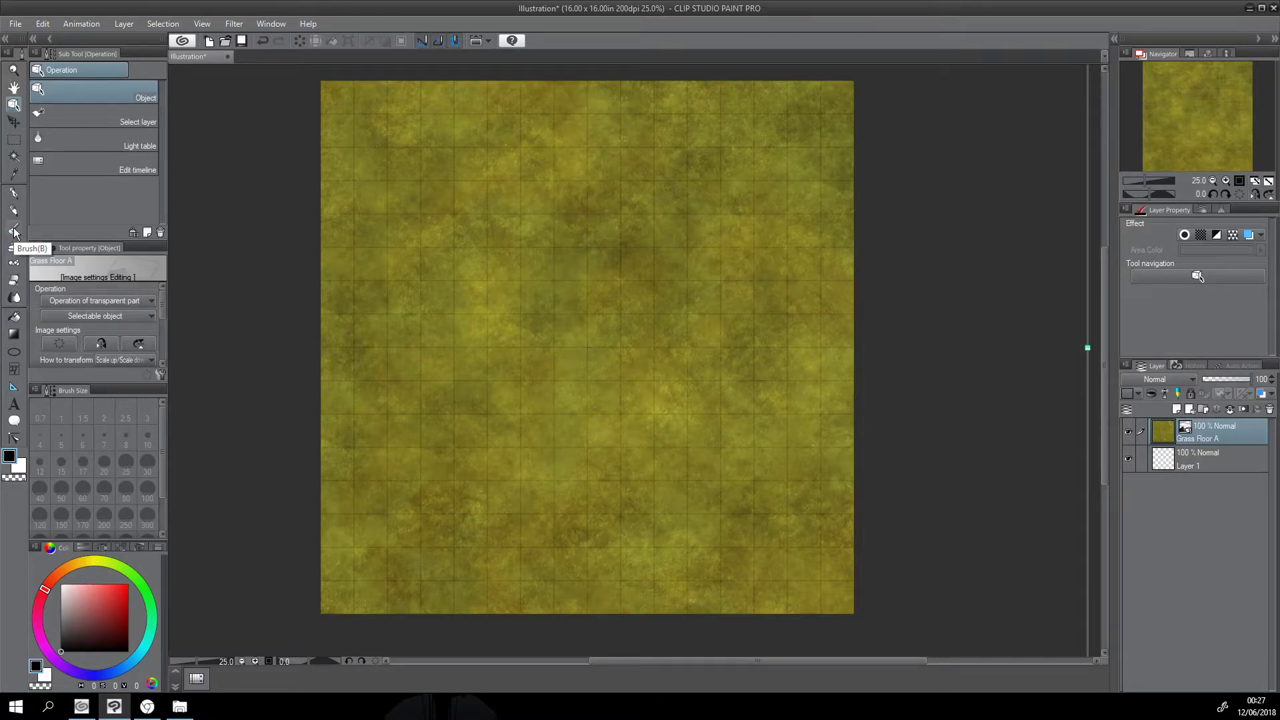
Step: Import Bridge [M].sut from the Mouse Compatible Brushes folder in File Explorer into the Effect group of the Decoration tool
{"action": "left_click", "coordinate": [13, 264]}
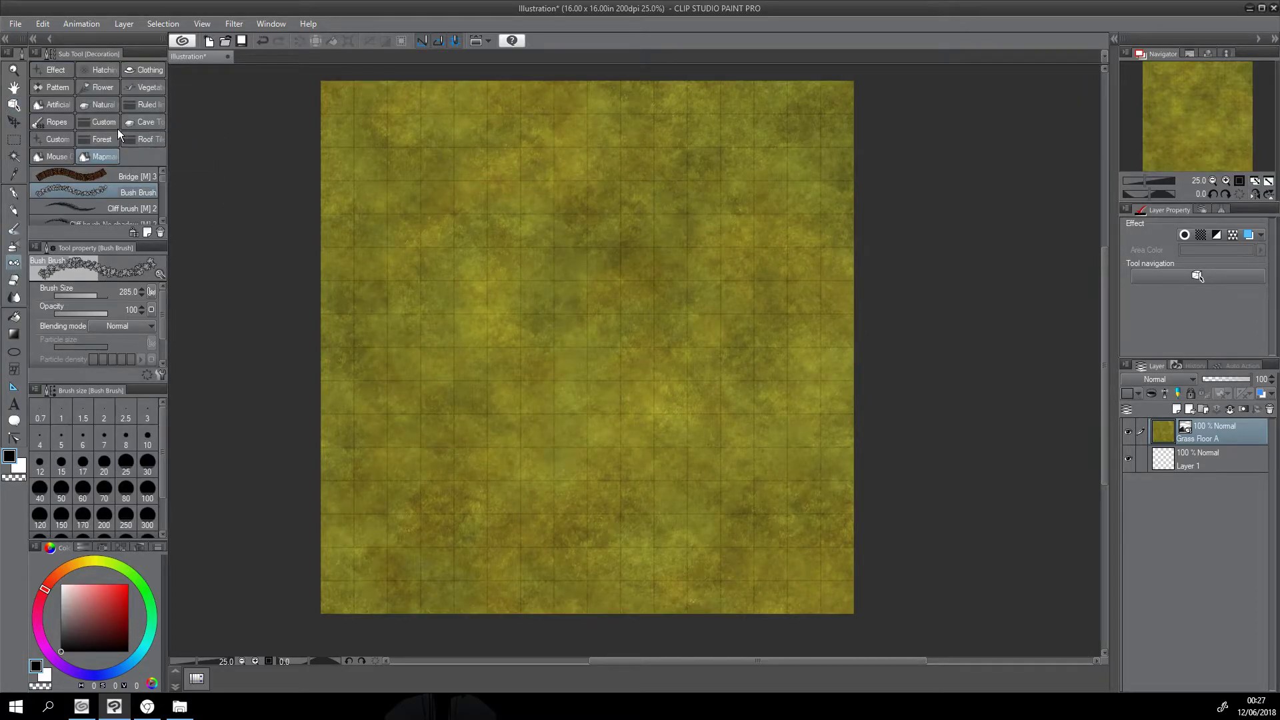
{"action": "left_click", "coordinate": [57, 70]}
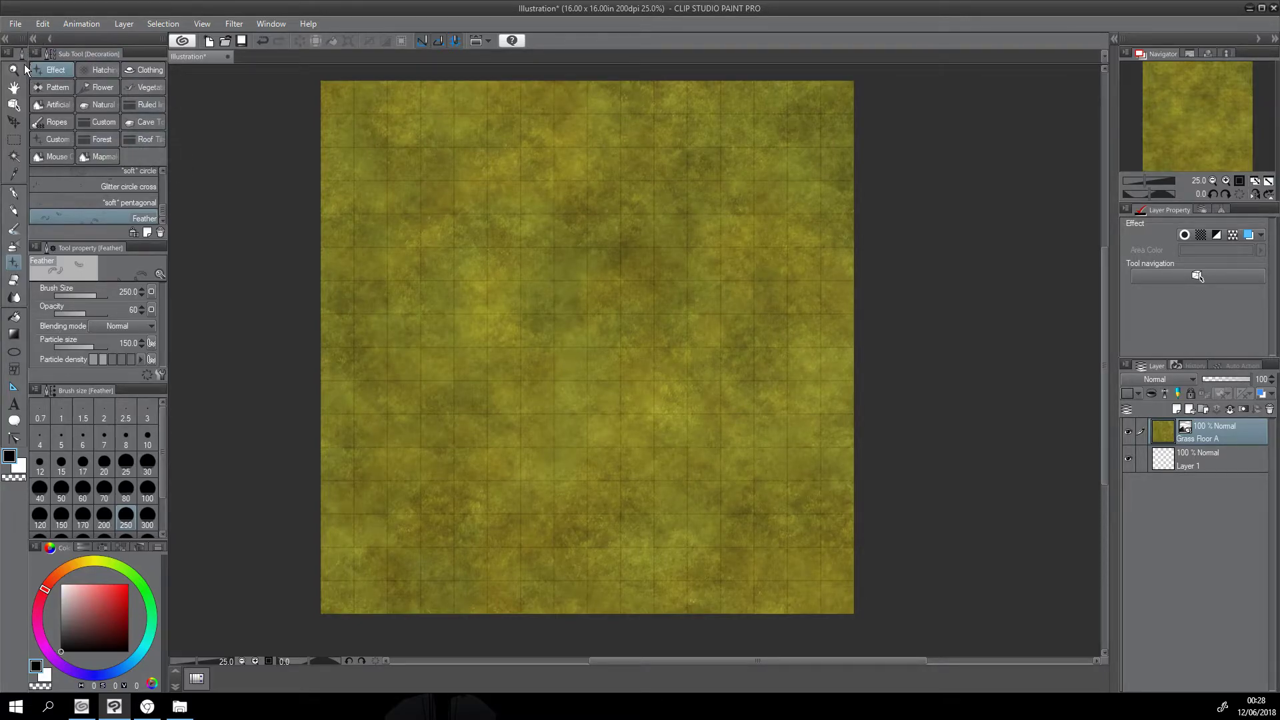
{"action": "left_click", "coordinate": [180, 706]}
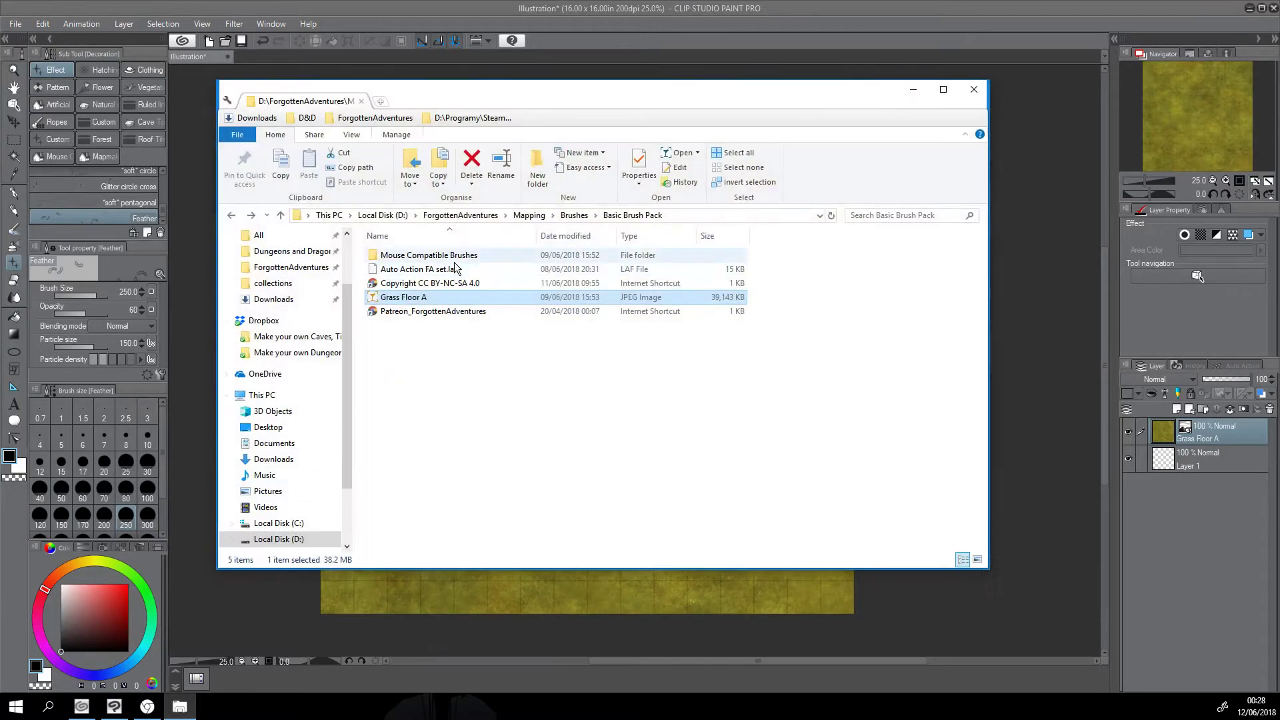
{"action": "double_click", "coordinate": [440, 255]}
{"action": "left_click_drag", "start_coordinate": [479, 92], "coordinate": [792, 98]}
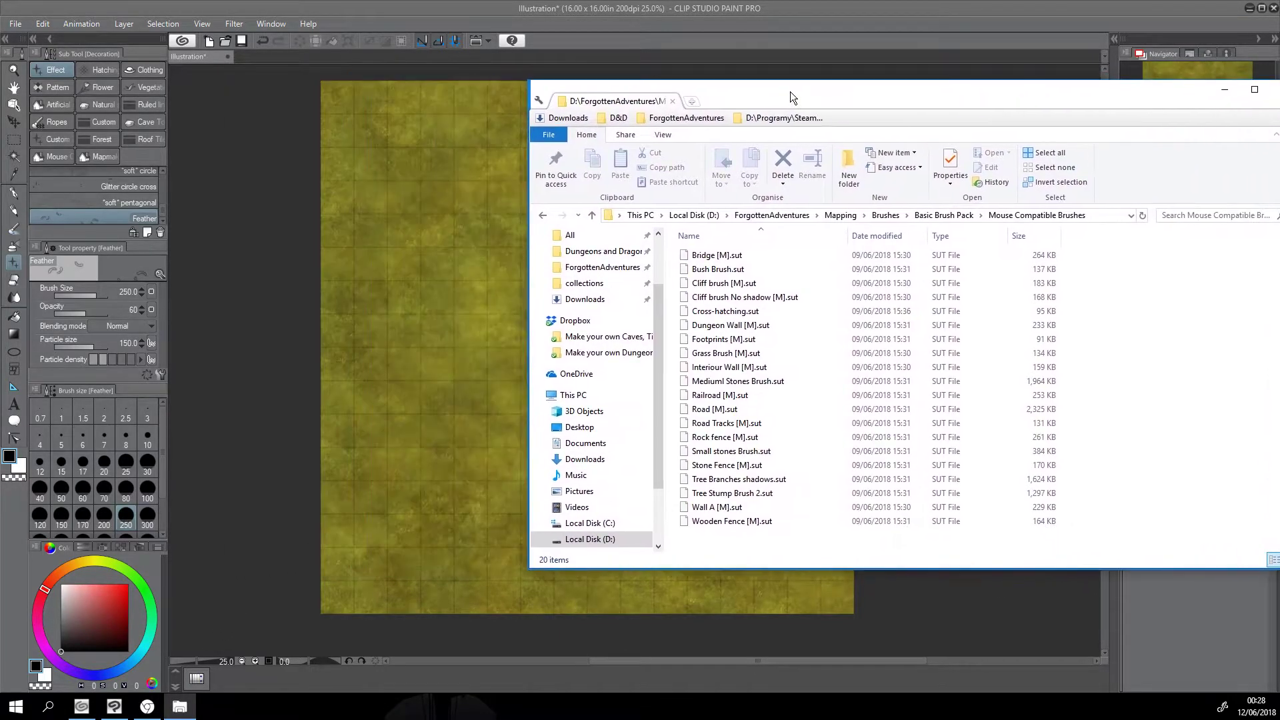
{"action": "left_click_drag", "start_coordinate": [717, 256], "coordinate": [272, 172]}
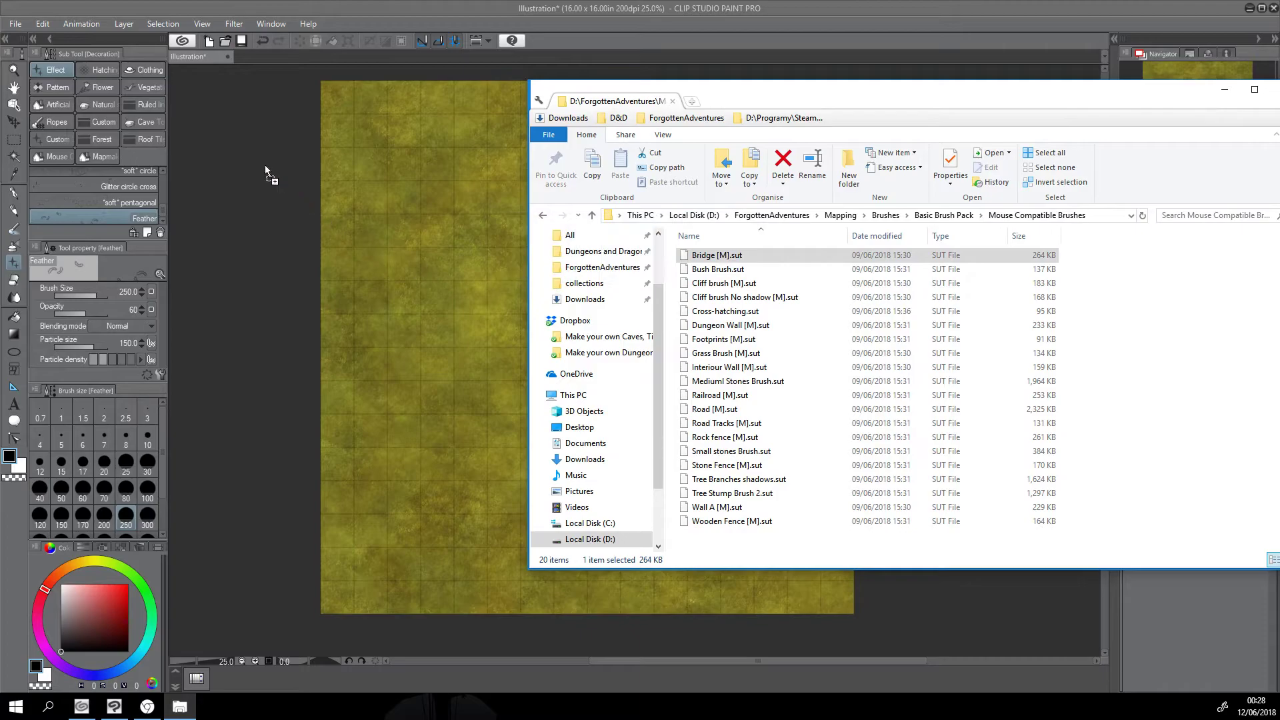
{"action": "mouse_move", "coordinate": [109, 94]}
{"action": "left_mouse_down"}
{"action": "mouse_move", "coordinate": [40, 136]}
{"action": "mouse_move", "coordinate": [86, 203]}
{"action": "mouse_move", "coordinate": [102, 193]}
{"action": "left_mouse_up"}
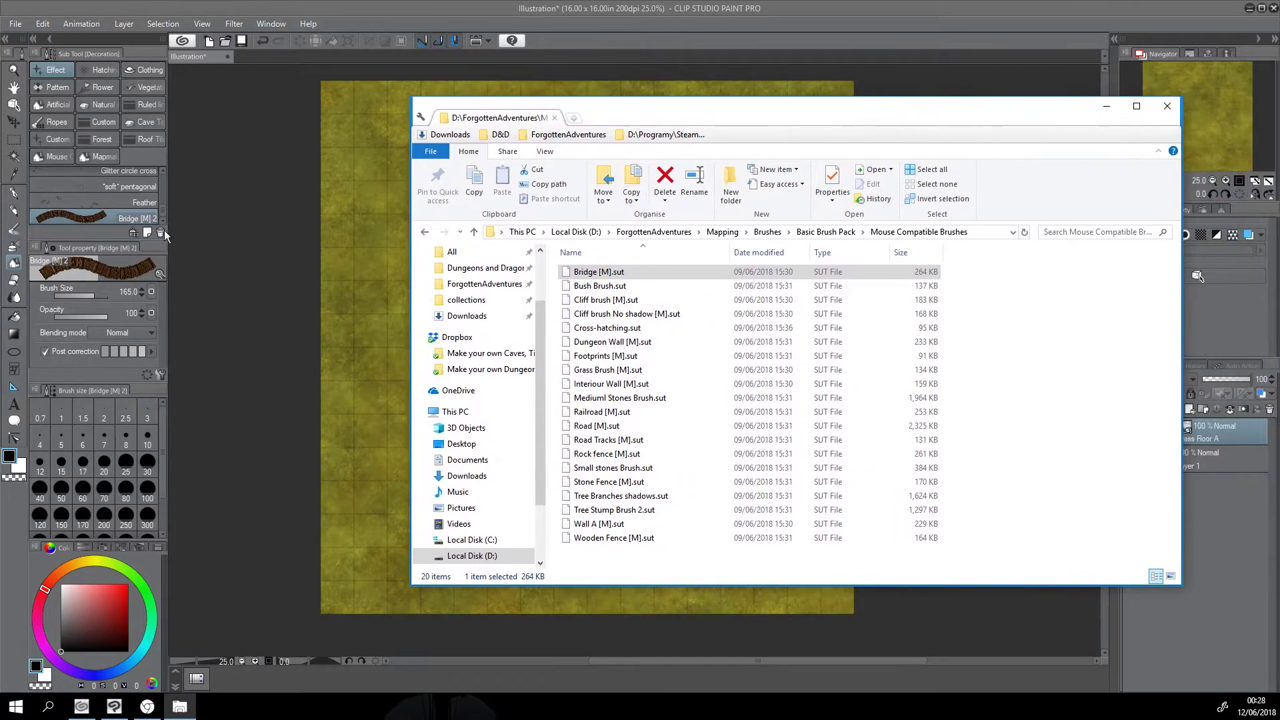
{"action": "left_click", "coordinate": [93, 214]}
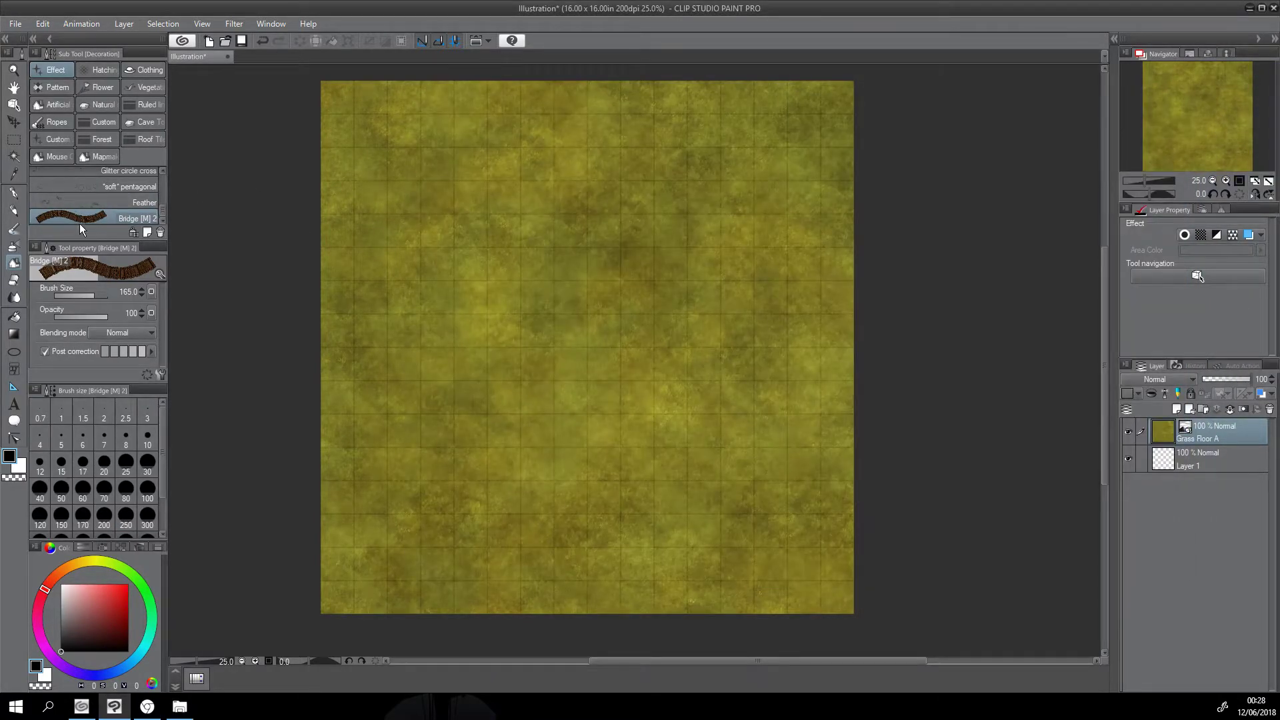
Step: Move the imported Bridge brush into a new sub tool group of its own and name the group Mapmaker
{"action": "mouse_move", "coordinate": [83, 219]}
{"action": "left_mouse_down"}
{"action": "mouse_move", "coordinate": [69, 190]}
{"action": "mouse_move", "coordinate": [111, 143]}
{"action": "mouse_move", "coordinate": [126, 160]}
{"action": "mouse_move", "coordinate": [78, 66]}
{"action": "mouse_move", "coordinate": [98, 73]}
{"action": "mouse_move", "coordinate": [53, 119]}
{"action": "mouse_move", "coordinate": [74, 105]}
{"action": "mouse_move", "coordinate": [130, 127]}
{"action": "mouse_move", "coordinate": [122, 160]}
{"action": "left_mouse_up"}
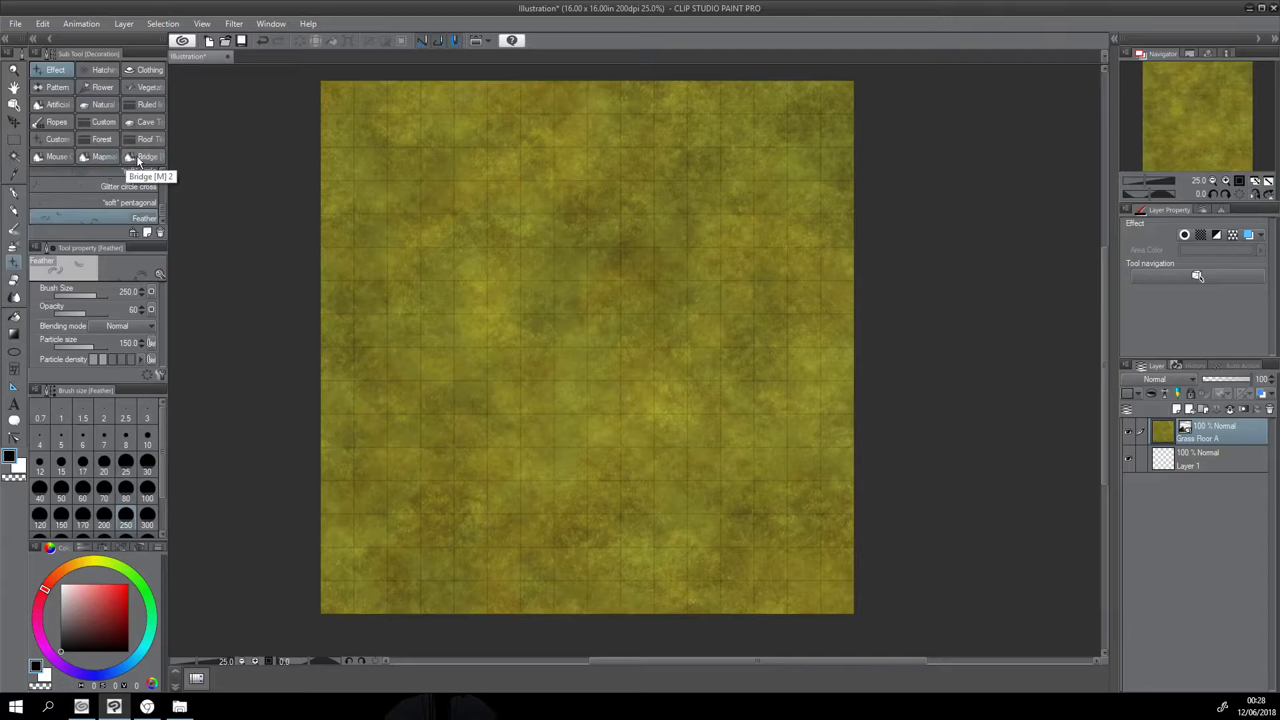
{"action": "left_click", "coordinate": [146, 158]}
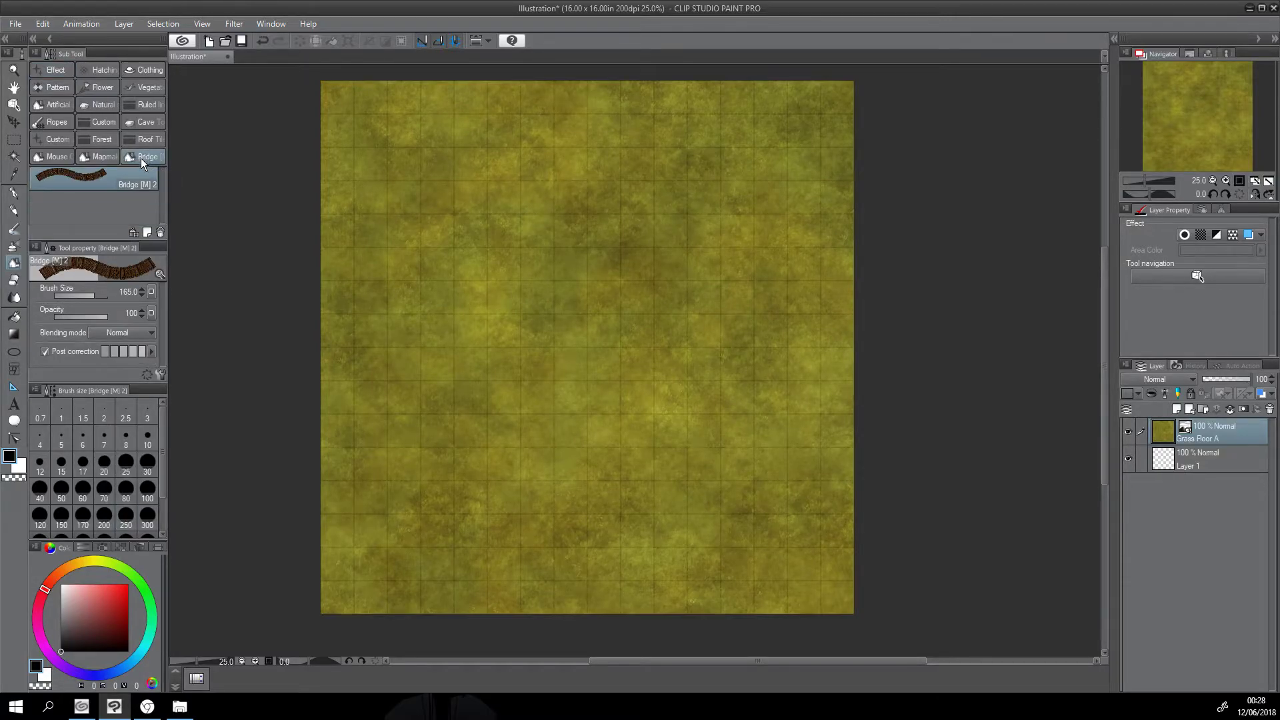
{"action": "double_click", "coordinate": [141, 157]}
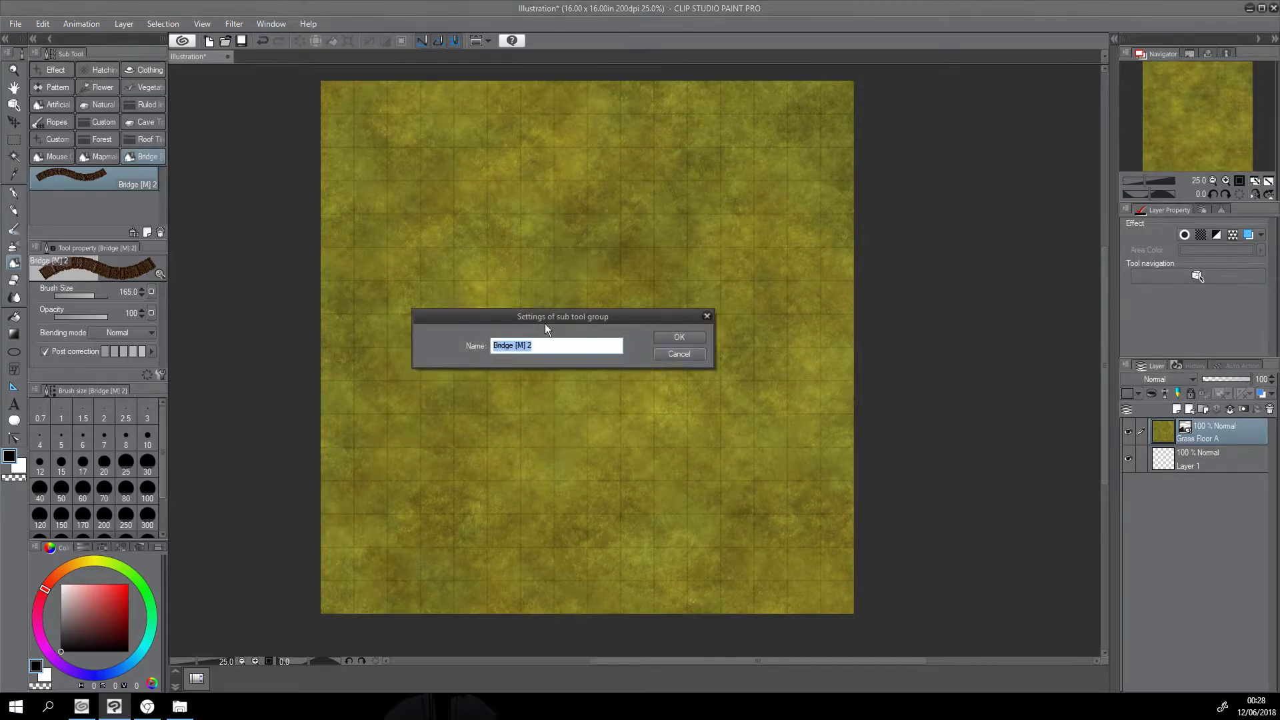
{"action": "type", "text": "Mapmaker"}
{"action": "key", "text": "Return"}
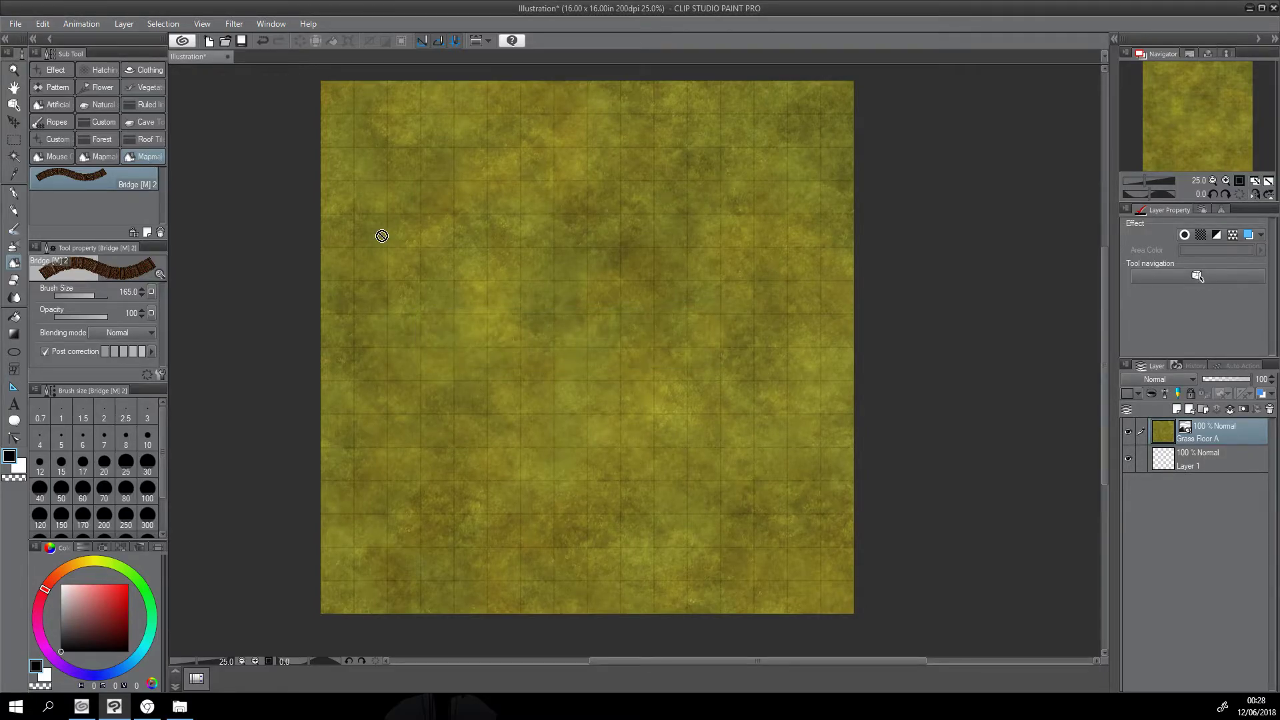
Step: Import the remaining brush files, Bush Brush.sut through Wooden Fence [M].sut, into the new Mapmaker group
{"action": "left_click", "coordinate": [179, 707]}
{"action": "mouse_move", "coordinate": [550, 288]}
{"action": "left_mouse_down"}
{"action": "mouse_move", "coordinate": [570, 301]}
{"action": "mouse_move", "coordinate": [669, 595]}
{"action": "left_mouse_up"}
{"action": "left_click_drag", "start_coordinate": [610, 290], "coordinate": [271, 230]}
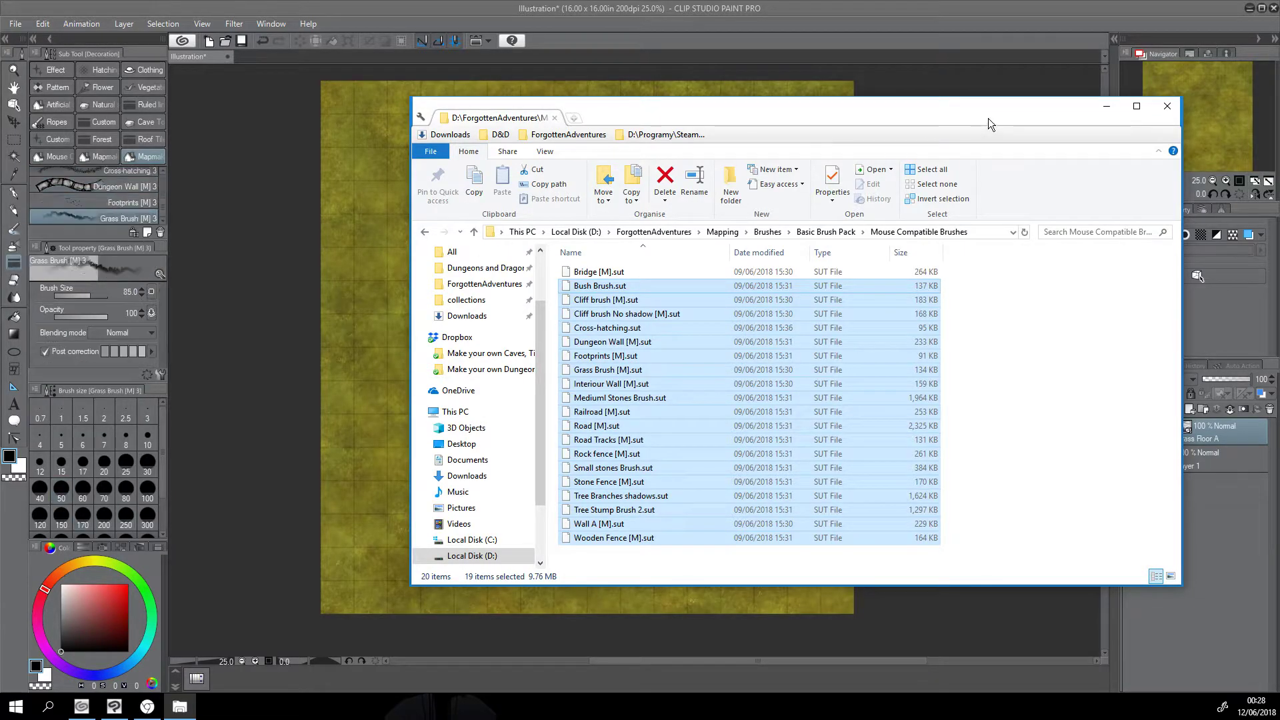
{"action": "left_click", "coordinate": [1106, 106]}
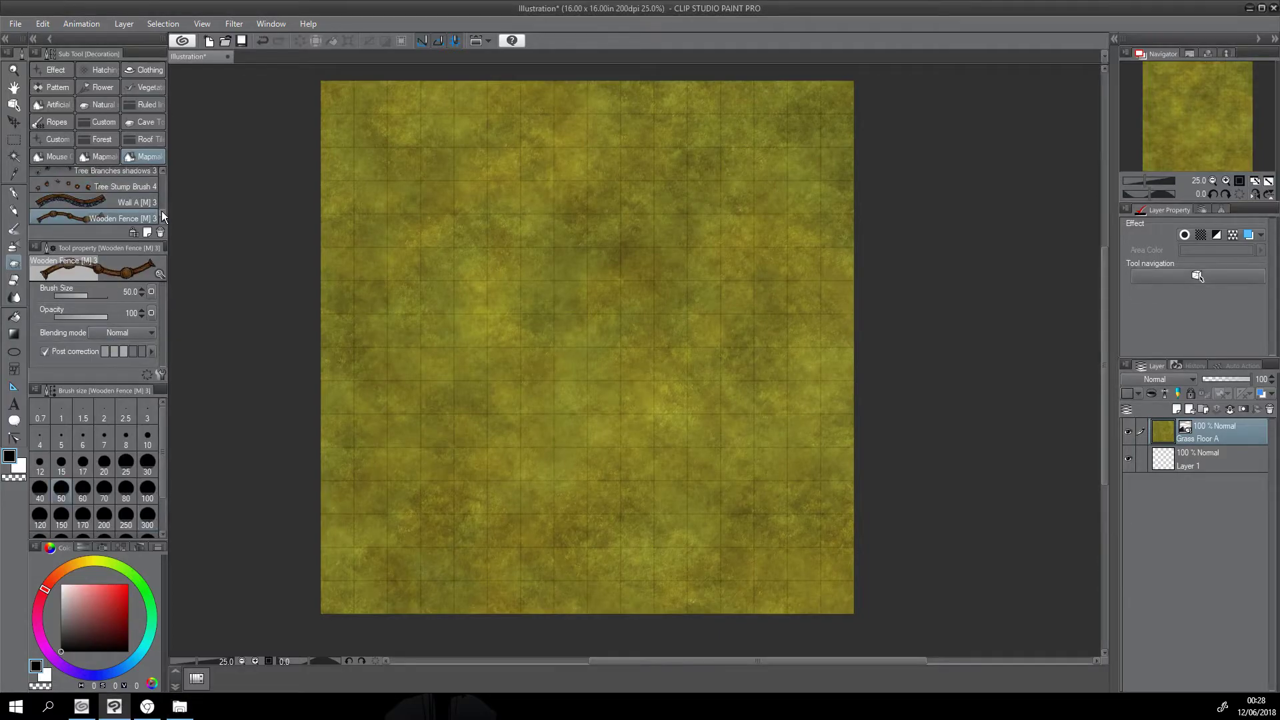
Step: Create a new layer above Grass Floor A and paint an S-curved bridge across the full canvas width with the Bridge [M] 2 brush
{"action": "left_click_drag", "start_coordinate": [162, 214], "coordinate": [163, 169]}
{"action": "left_click", "coordinate": [143, 176]}
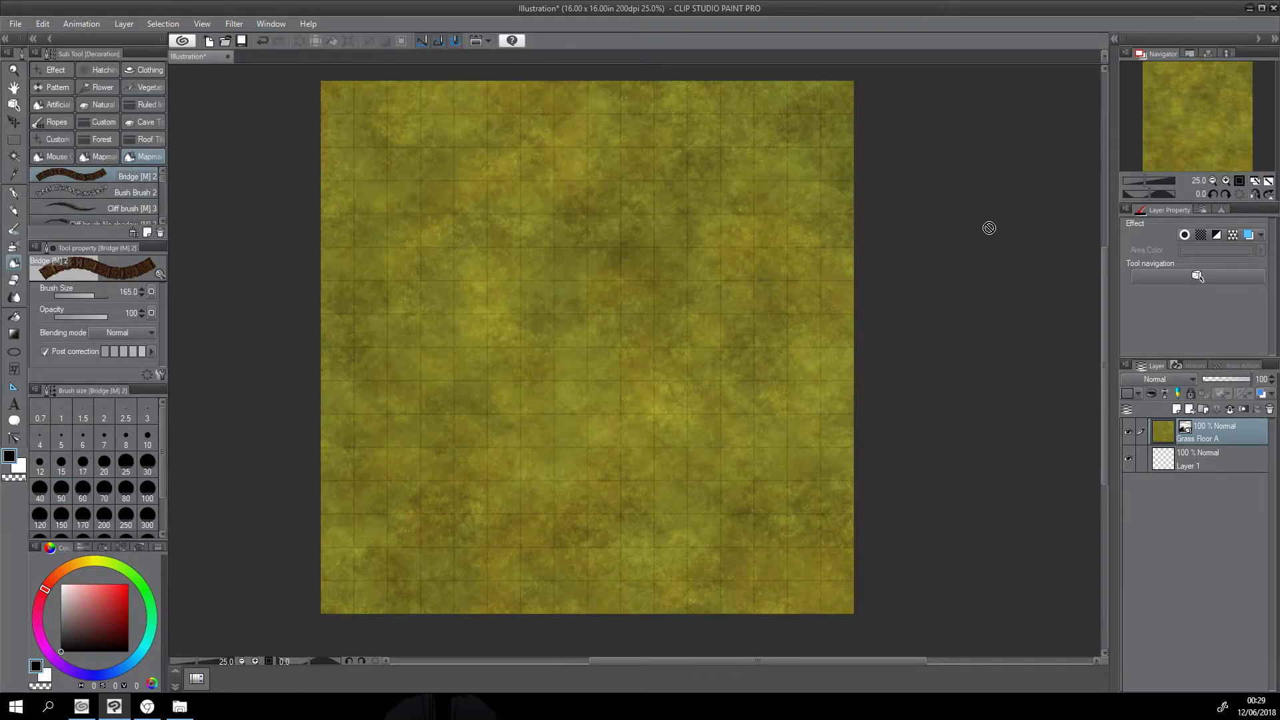
{"action": "left_click", "coordinate": [1177, 408]}
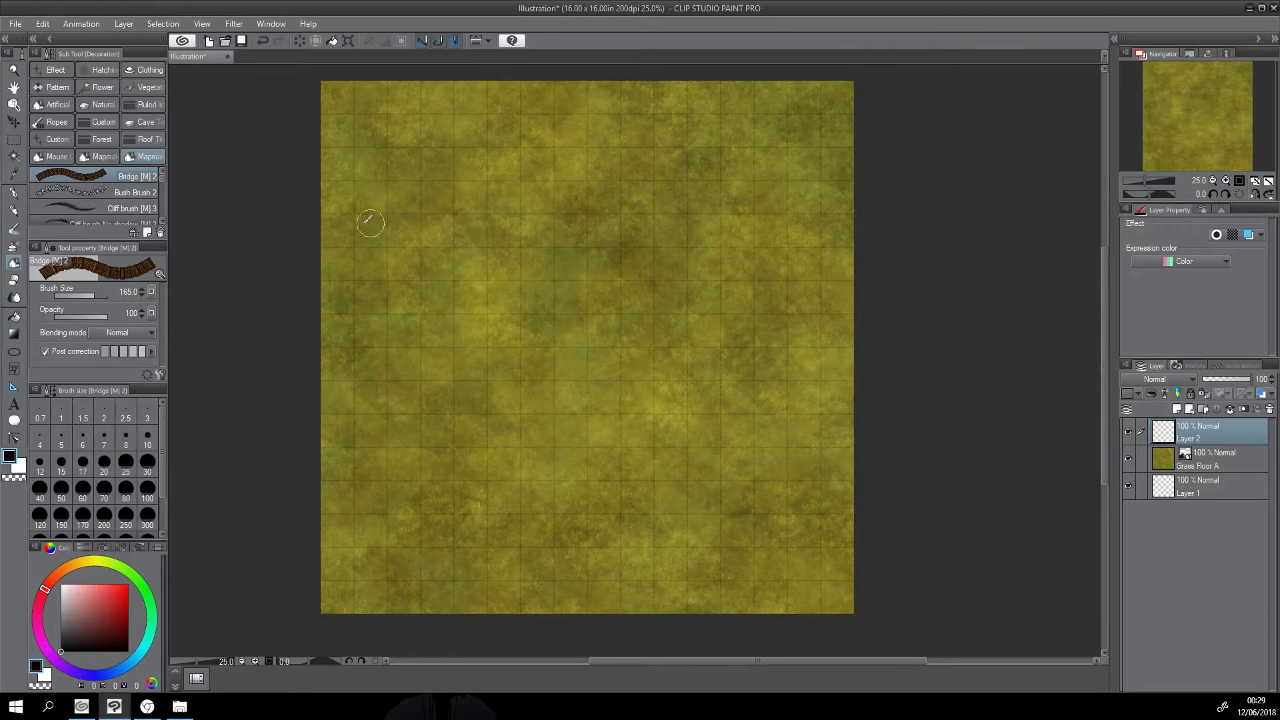
{"action": "mouse_move", "coordinate": [272, 203]}
{"action": "left_mouse_down"}
{"action": "mouse_move", "coordinate": [497, 157]}
{"action": "mouse_move", "coordinate": [616, 363]}
{"action": "mouse_move", "coordinate": [1051, 209]}
{"action": "left_mouse_up"}
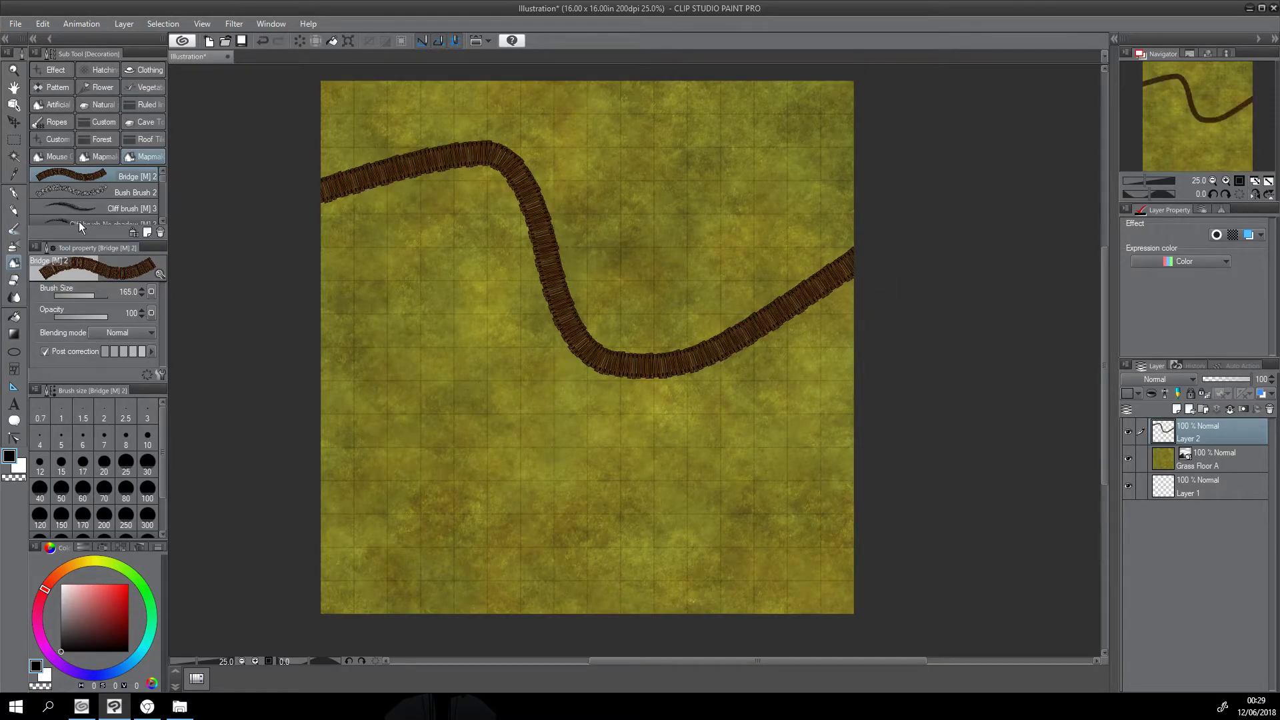
Step: Paint a small white bush on the grass beneath the bridge's first bend with Bush Brush 2
{"action": "left_click", "coordinate": [87, 192]}
{"action": "left_click_drag", "start_coordinate": [458, 309], "coordinate": [447, 293]}
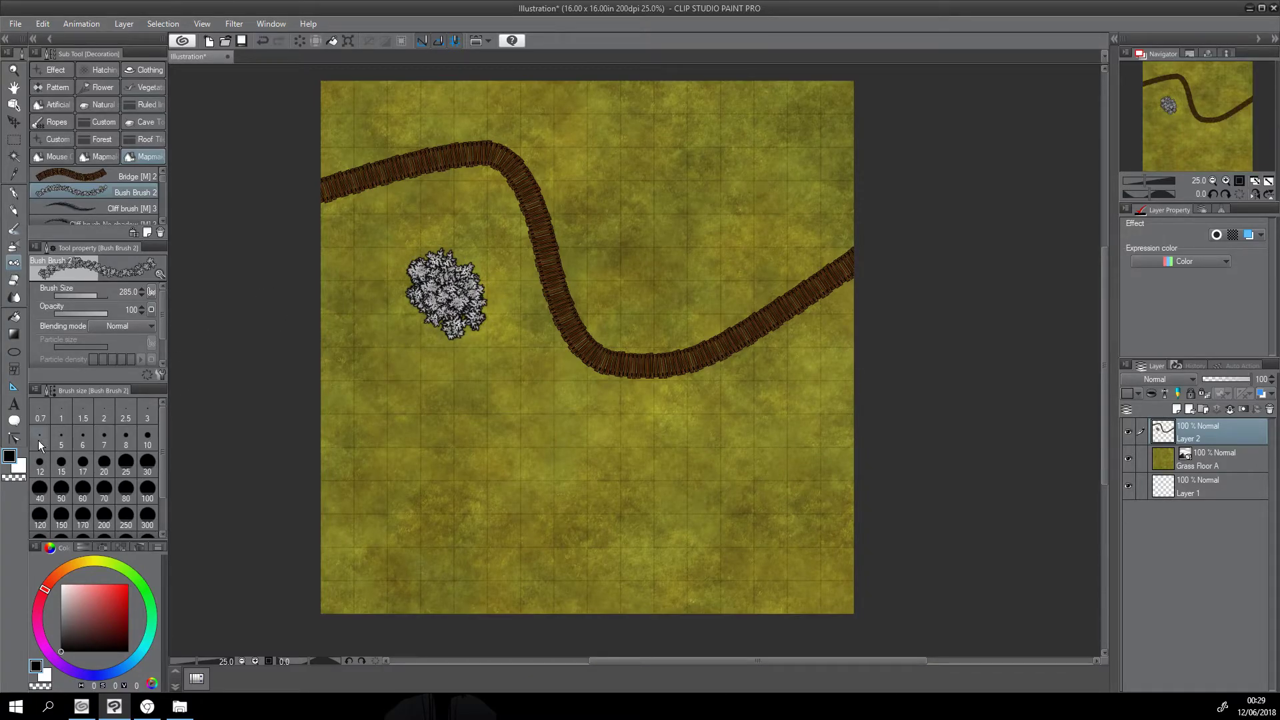
{"action": "left_click", "coordinate": [19, 469]}
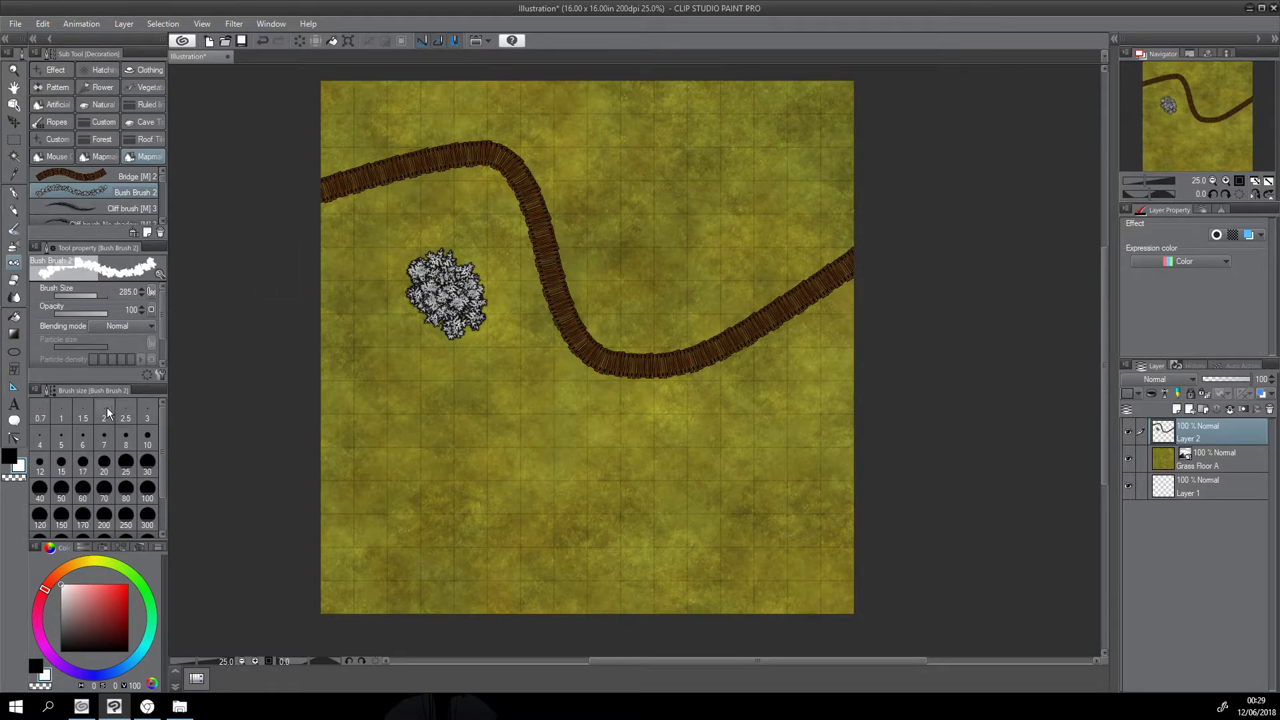
{"action": "key", "text": "x"}
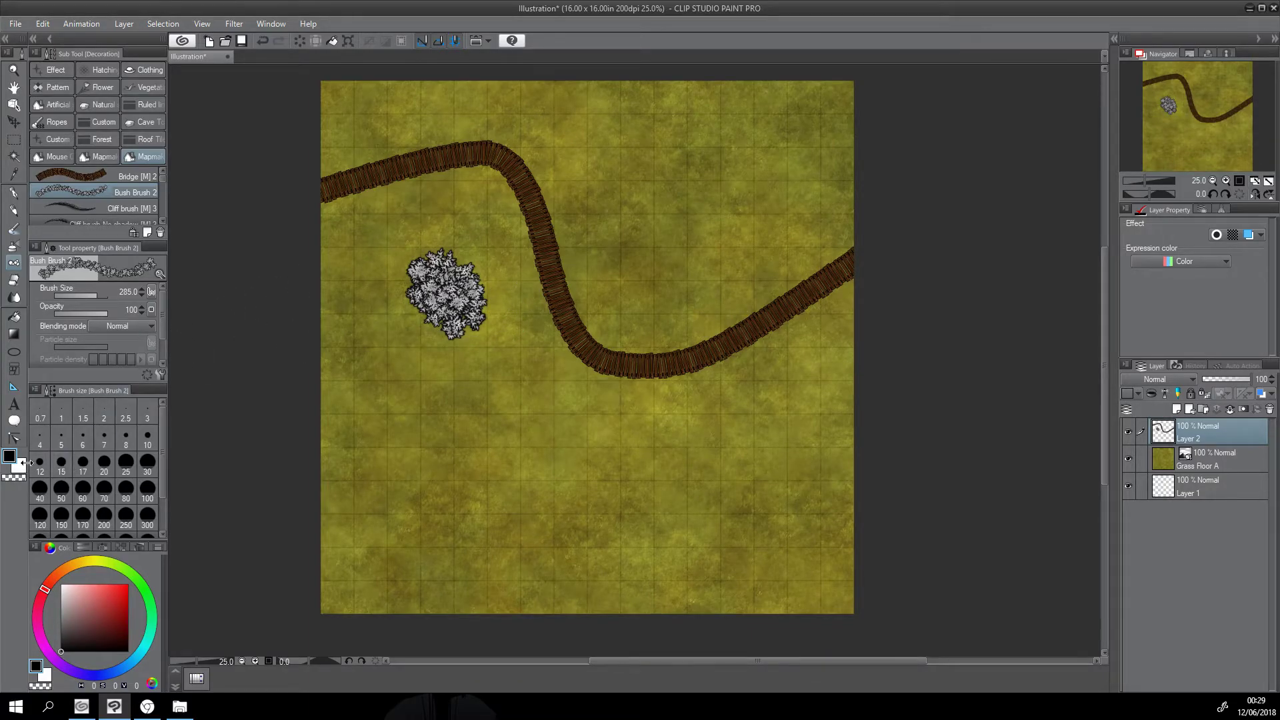
Step: Set the sub color to pure red and make the black main color active again
{"action": "left_click", "coordinate": [21, 468]}
{"action": "left_click", "coordinate": [128, 585]}
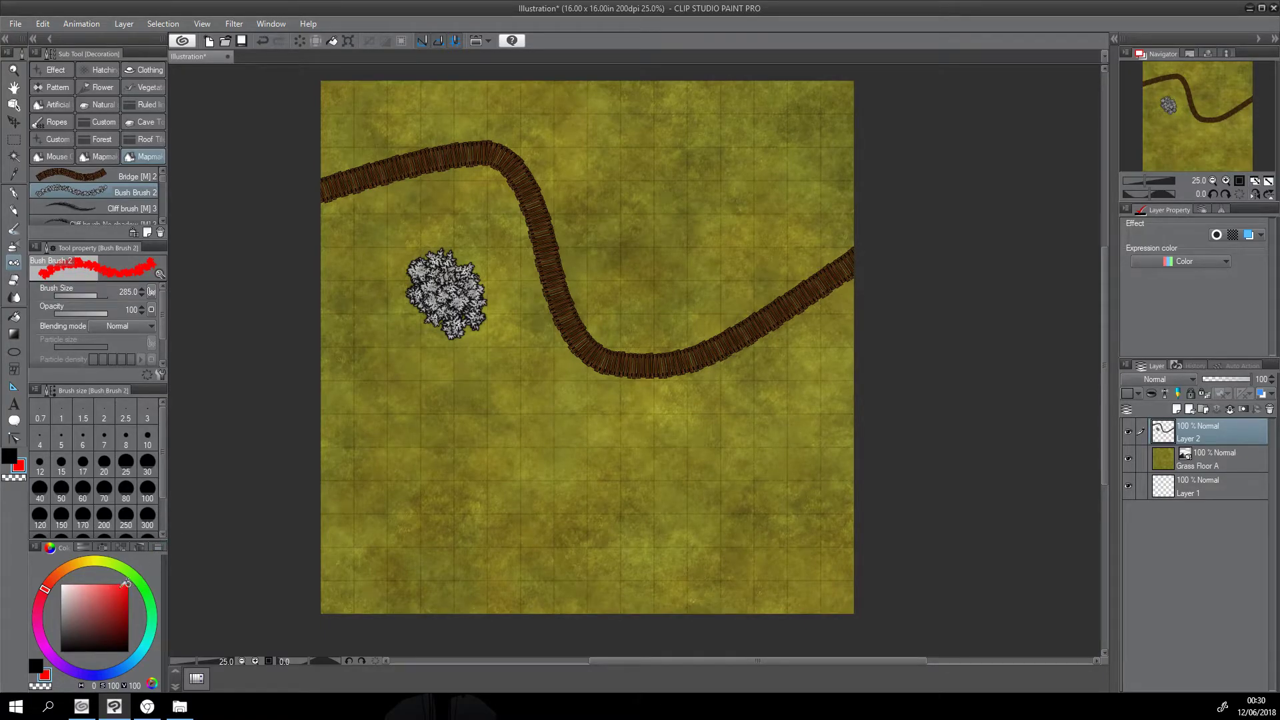
{"action": "key", "text": "x"}
Step: Paint a red bush on the grass beside the white one, then undo all the bush strokes
{"action": "mouse_move", "coordinate": [544, 382]}
{"action": "left_mouse_down"}
{"action": "mouse_move", "coordinate": [490, 395]}
{"action": "mouse_move", "coordinate": [519, 384]}
{"action": "mouse_move", "coordinate": [494, 367]}
{"action": "mouse_move", "coordinate": [508, 443]}
{"action": "mouse_move", "coordinate": [511, 410]}
{"action": "mouse_move", "coordinate": [546, 401]}
{"action": "mouse_move", "coordinate": [548, 415]}
{"action": "mouse_move", "coordinate": [510, 407]}
{"action": "mouse_move", "coordinate": [476, 423]}
{"action": "mouse_move", "coordinate": [510, 415]}
{"action": "left_mouse_up"}
{"action": "scroll", "coordinate": [510, 415], "scroll_direction": "up", "scroll_amount": 3}
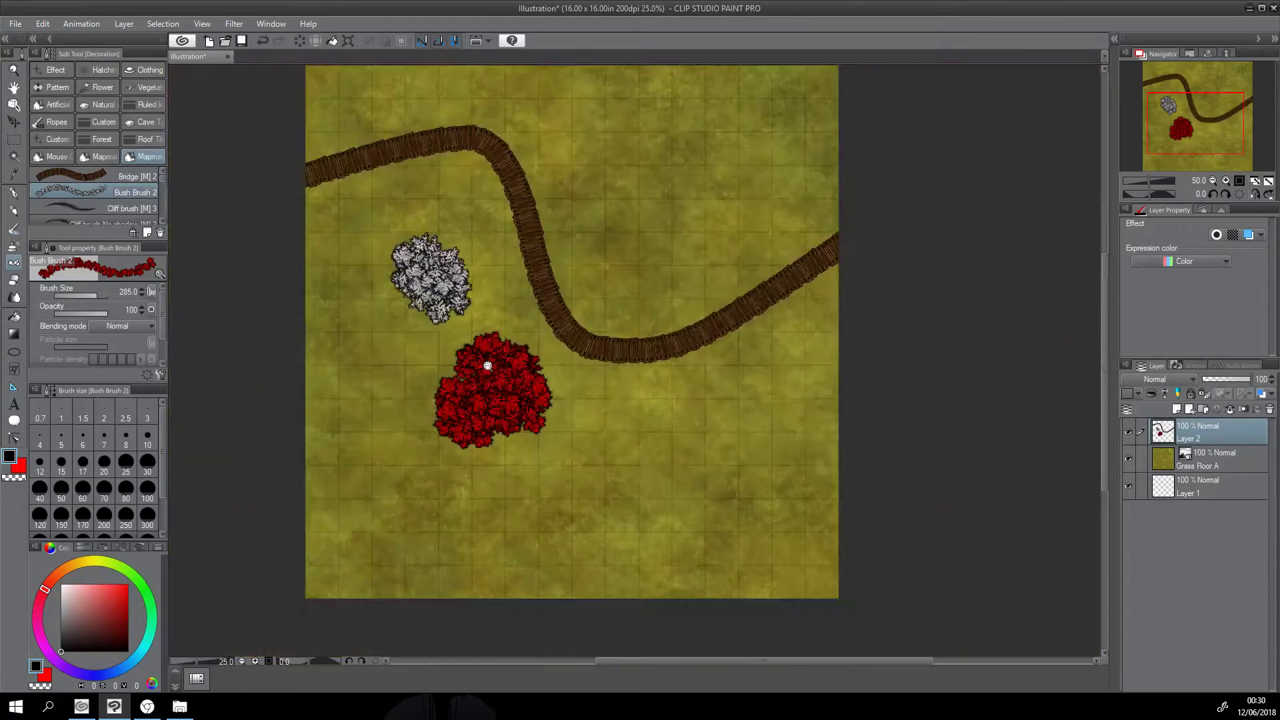
{"action": "key", "text": "ctrl+z"}
{"action": "key", "text": "ctrl+z"}
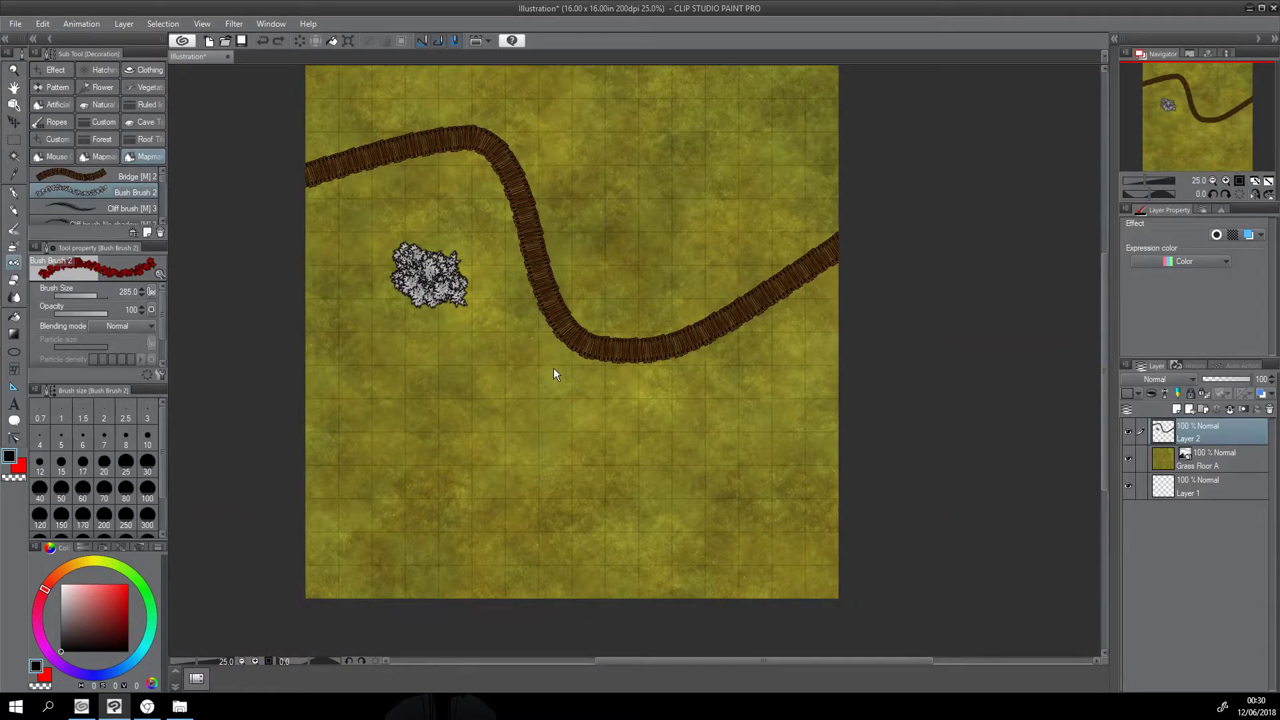
{"action": "key", "text": "ctrl+z"}
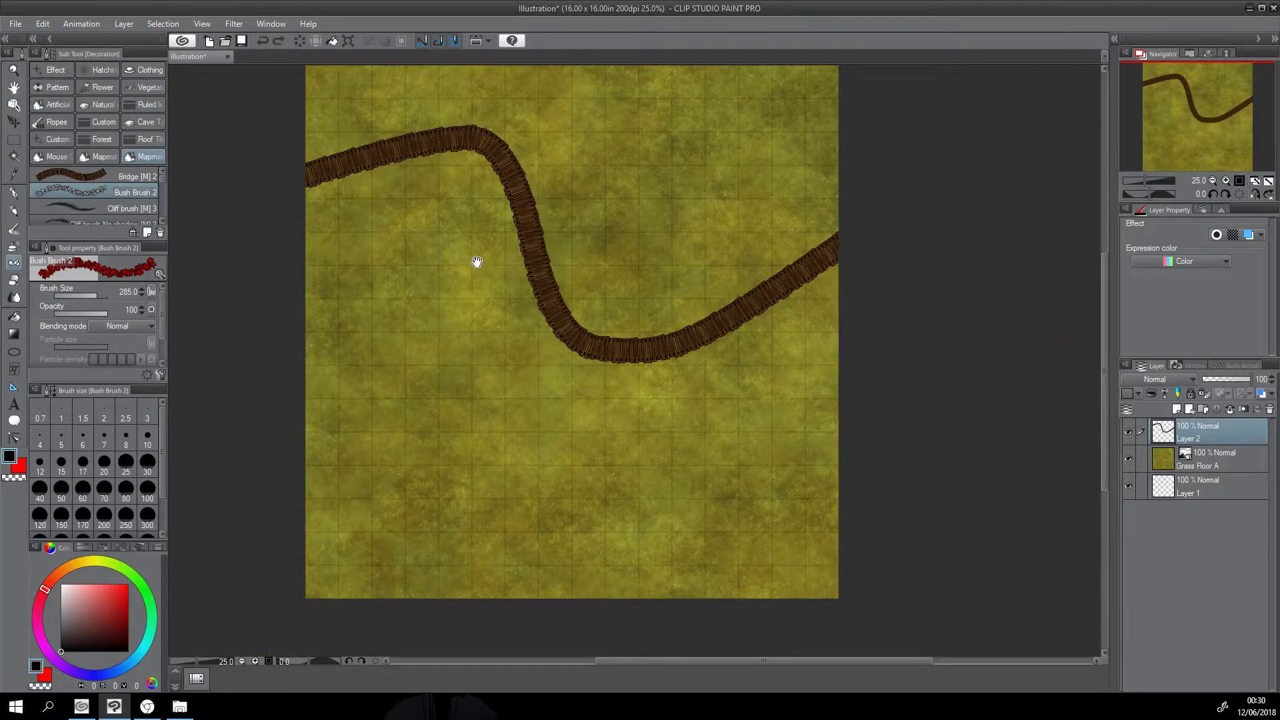
{"action": "left_click_drag", "start_coordinate": [477, 263], "coordinate": [493, 305]}
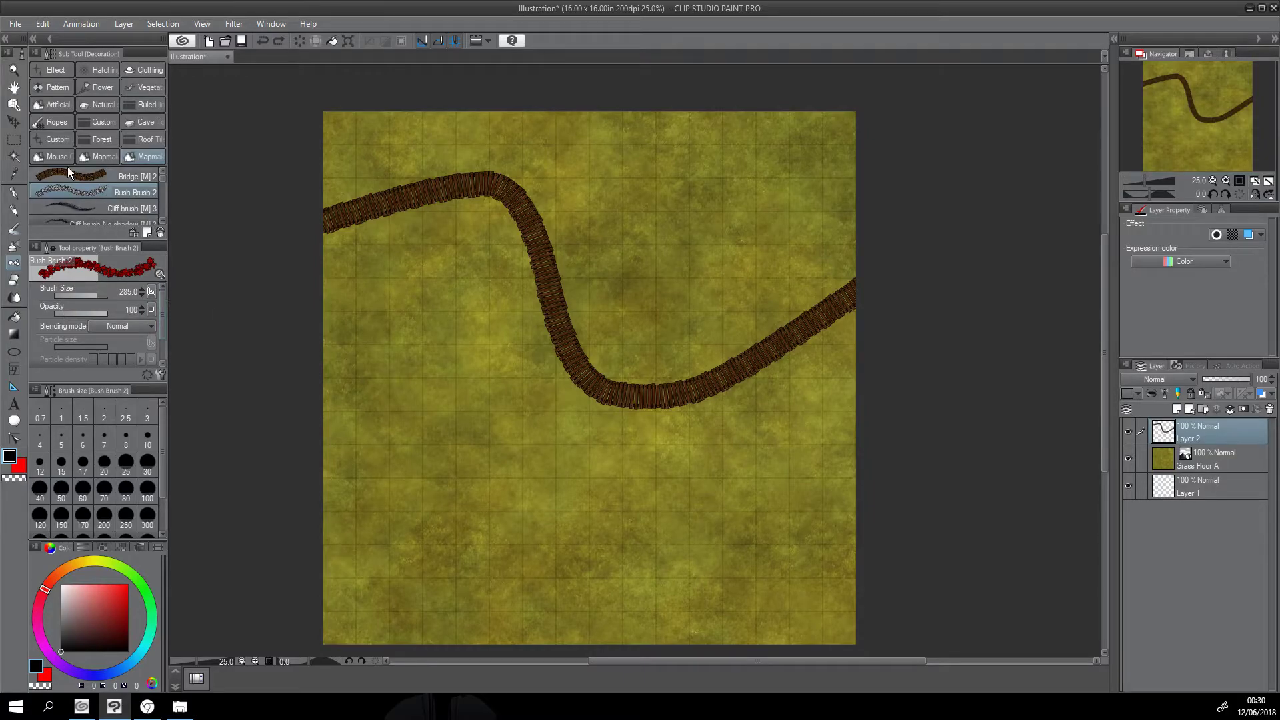
Step: Look through the imported brushes in the Mapmaker group and select Small stones Brush 3
{"action": "scroll", "coordinate": [113, 200], "scroll_direction": "down", "scroll_amount": 4}
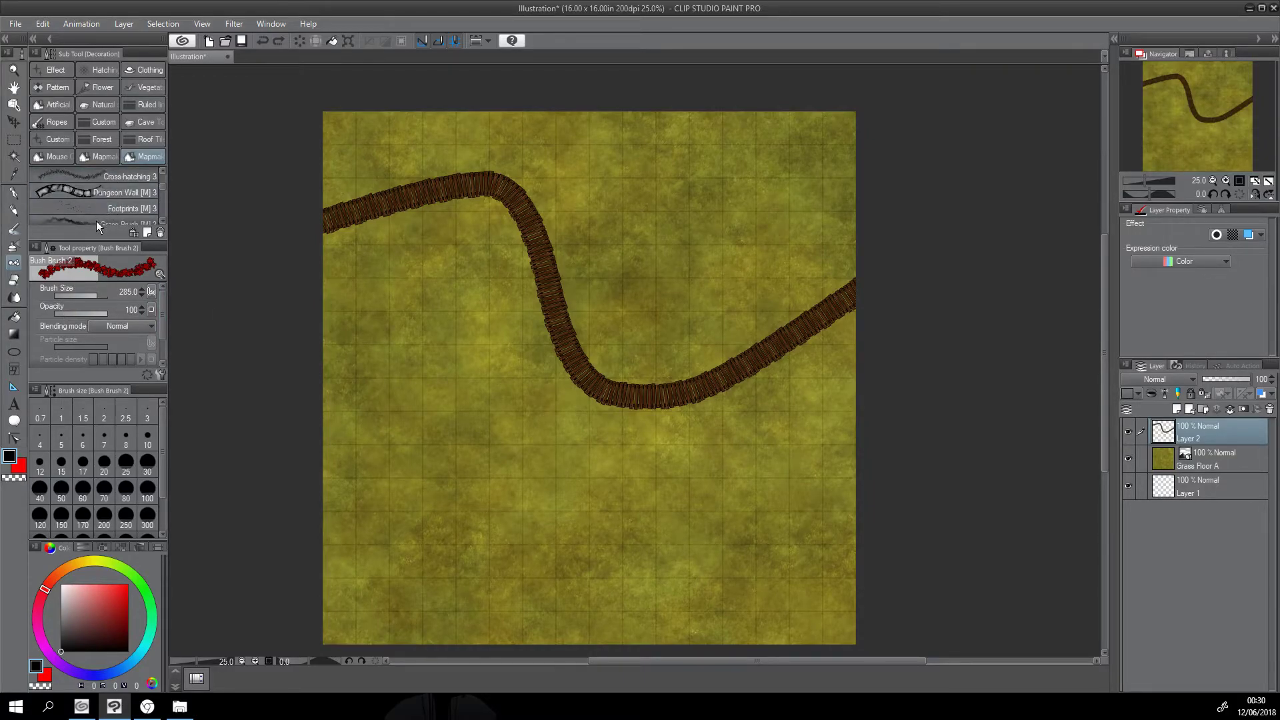
{"action": "scroll", "coordinate": [97, 206], "scroll_direction": "down", "scroll_amount": 5}
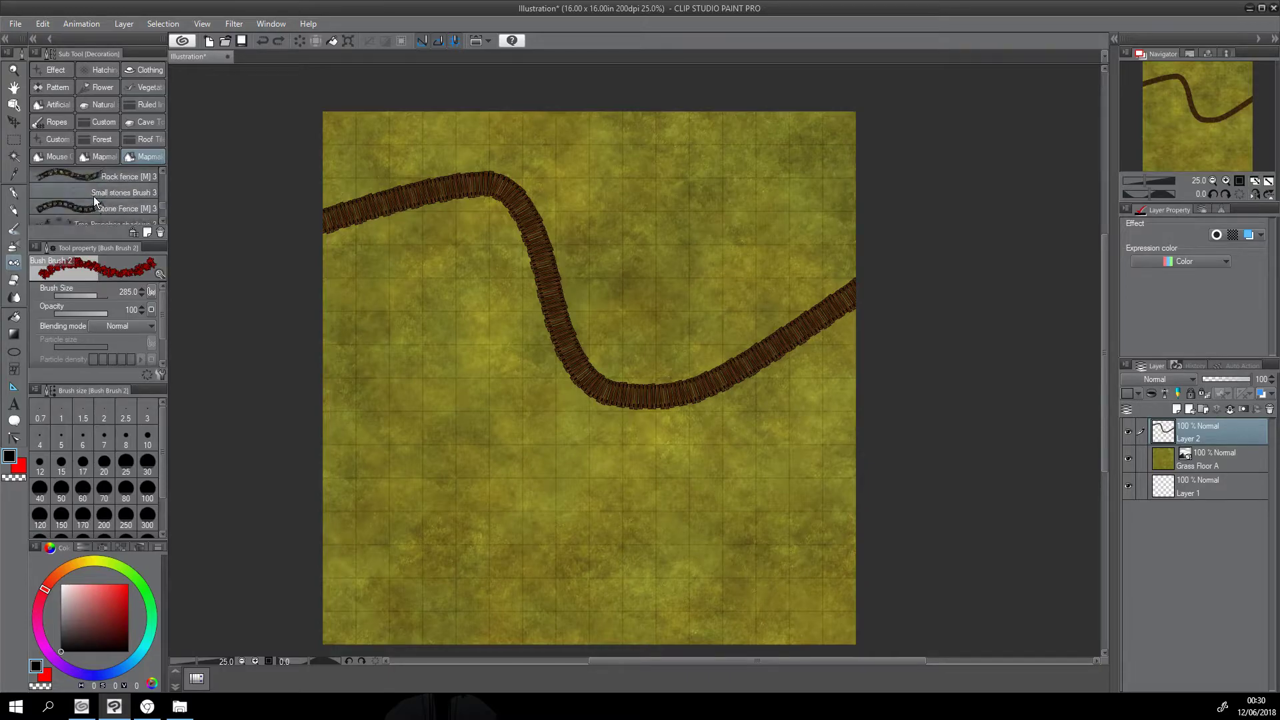
{"action": "left_click", "coordinate": [83, 175]}
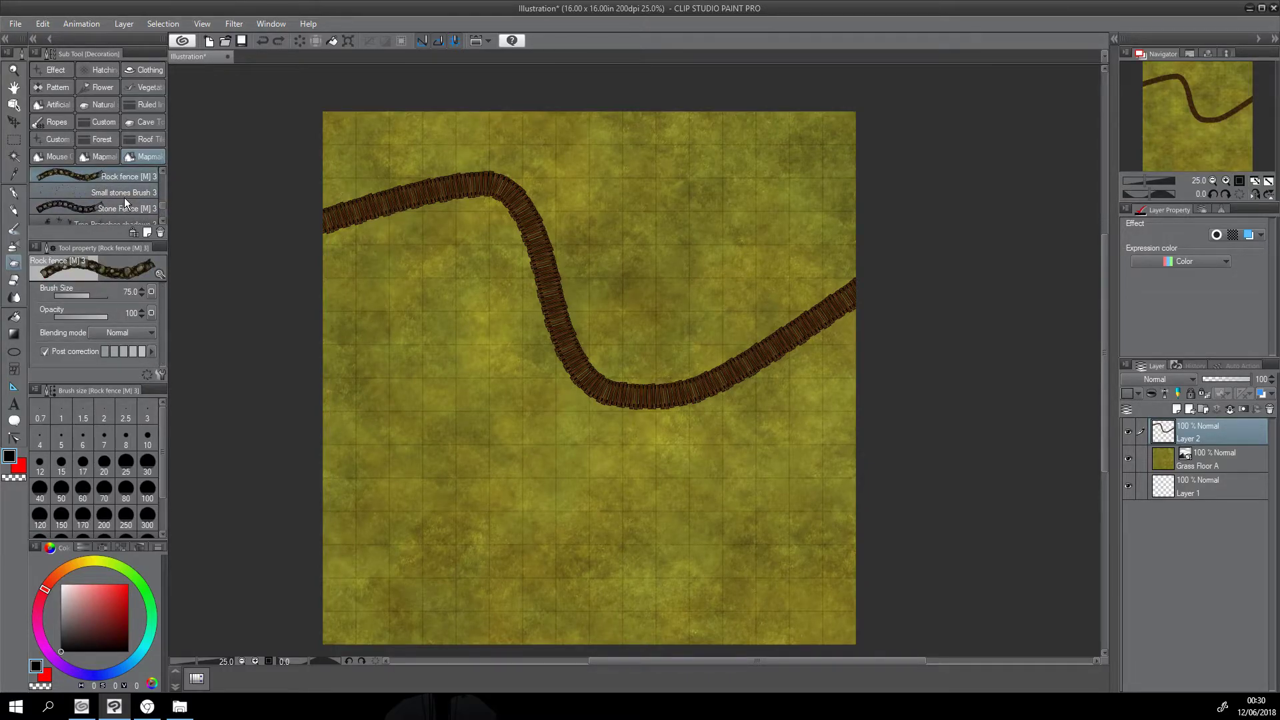
{"action": "scroll", "coordinate": [116, 200], "scroll_direction": "down", "scroll_amount": 2}
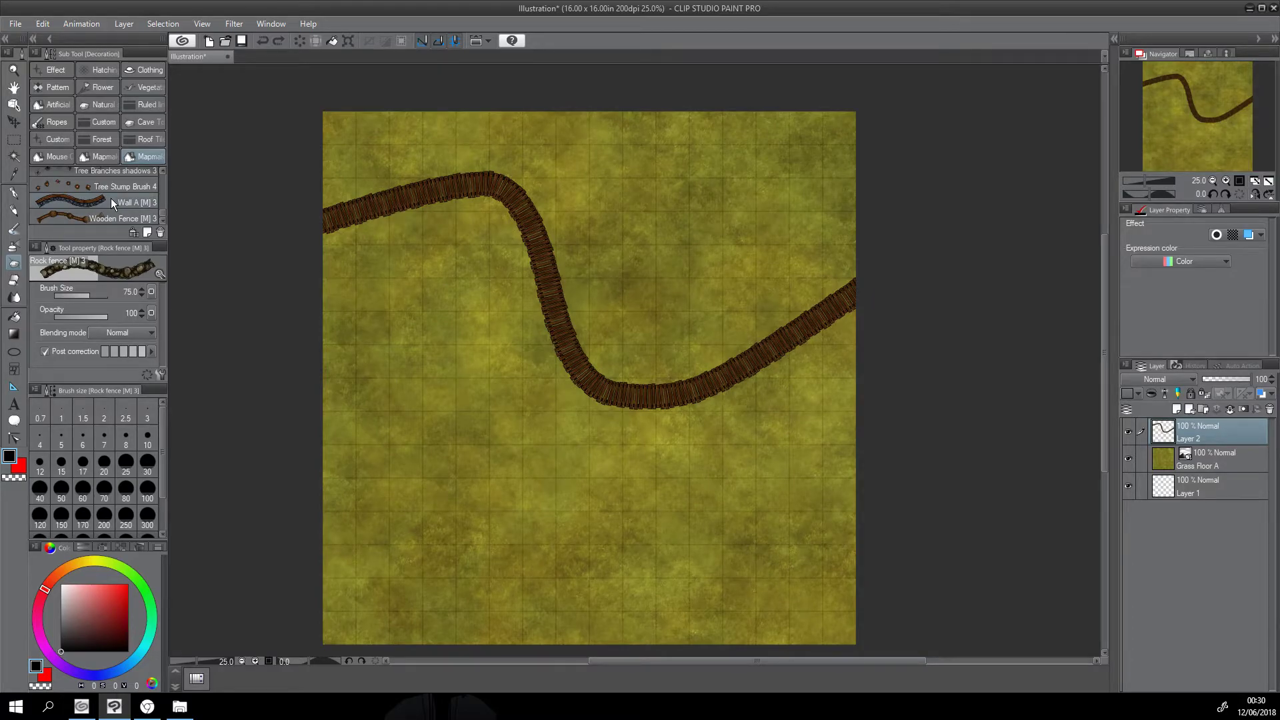
{"action": "scroll", "coordinate": [162, 209], "scroll_direction": "up", "scroll_amount": 2}
{"action": "scroll", "coordinate": [162, 203], "scroll_direction": "up", "scroll_amount": 1}
{"action": "left_click", "coordinate": [120, 206]}
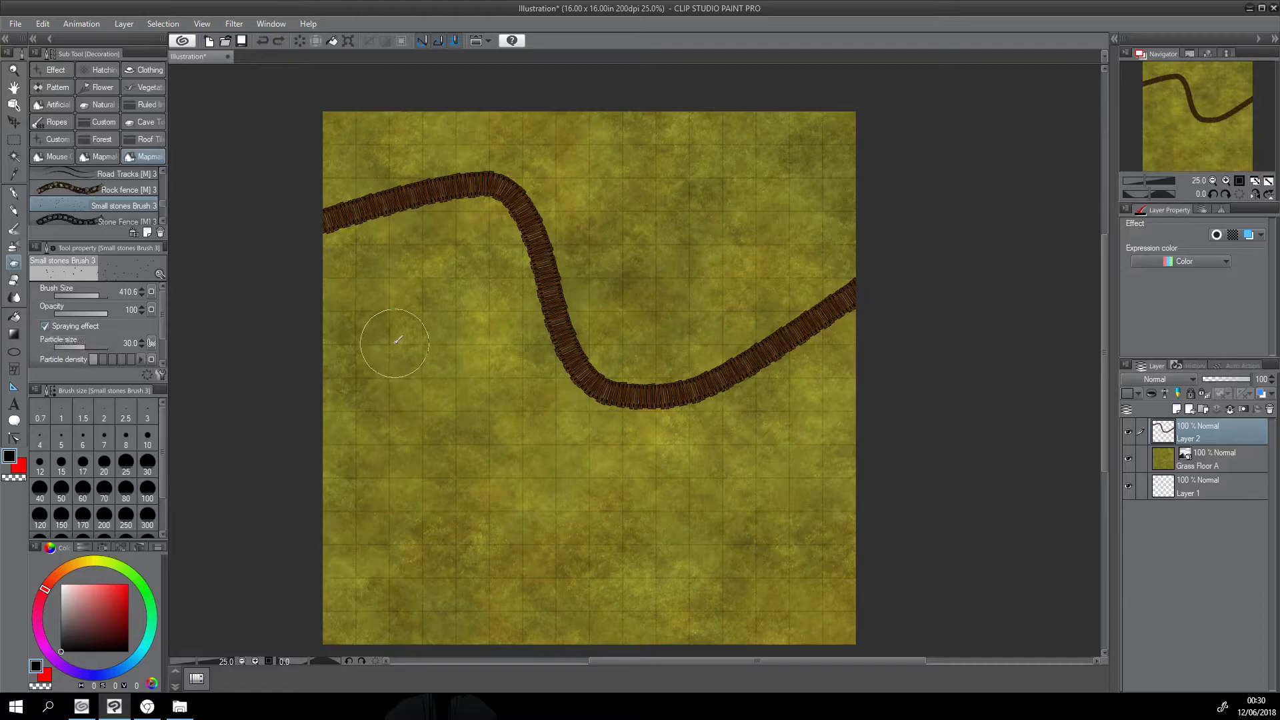
Step: Try spraying small stones across the grass and the bridge with Small stones Brush 3 at a brush size of 725.6
{"action": "scroll", "coordinate": [400, 344], "scroll_direction": "up", "scroll_amount": 4}
{"action": "mouse_move", "coordinate": [438, 350]}
{"action": "left_mouse_down"}
{"action": "mouse_move", "coordinate": [414, 354]}
{"action": "mouse_move", "coordinate": [469, 347]}
{"action": "mouse_move", "coordinate": [380, 328]}
{"action": "left_mouse_up"}
{"action": "left_click_drag", "start_coordinate": [161, 463], "coordinate": [161, 500]}
{"action": "left_click_drag", "start_coordinate": [284, 330], "coordinate": [826, 279]}
{"action": "left_click_drag", "start_coordinate": [720, 334], "coordinate": [685, 368]}
{"action": "scroll", "coordinate": [571, 343], "scroll_direction": "down", "scroll_amount": 1}
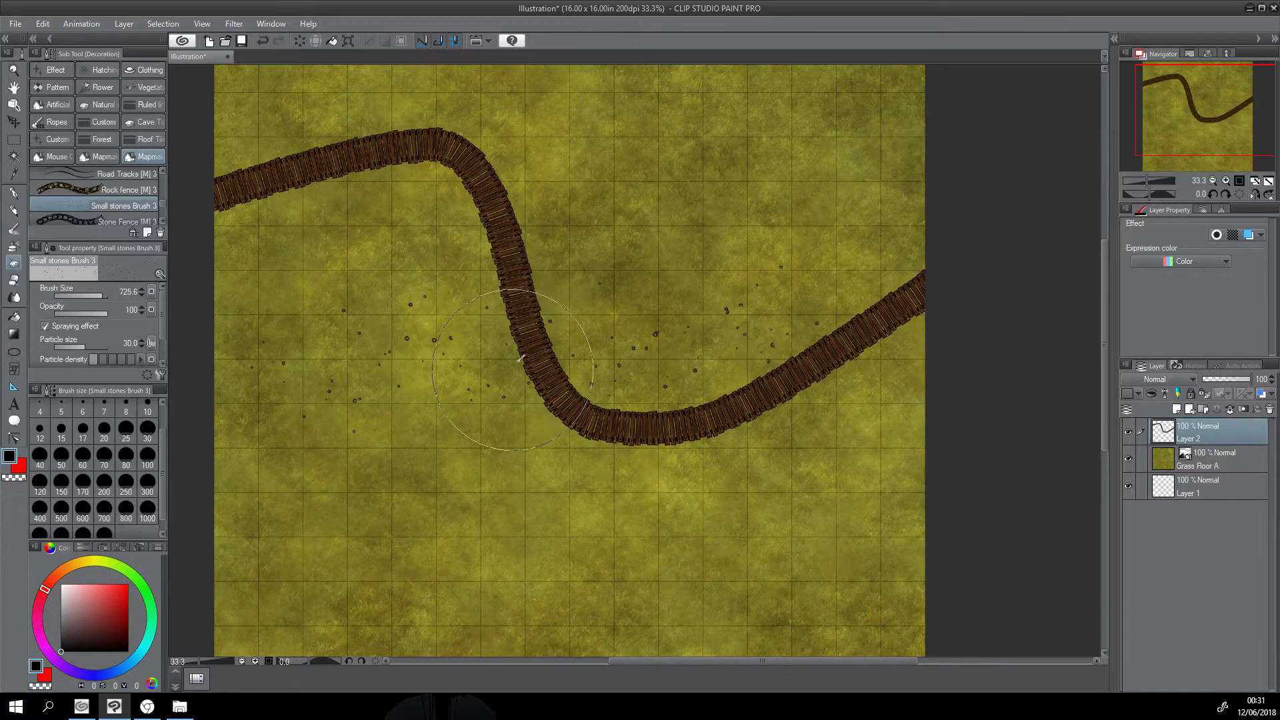
{"action": "mouse_move", "coordinate": [359, 281]}
{"action": "left_mouse_down"}
{"action": "mouse_move", "coordinate": [504, 257]}
{"action": "mouse_move", "coordinate": [841, 238]}
{"action": "left_mouse_up"}
{"action": "scroll", "coordinate": [158, 311], "scroll_direction": "down", "scroll_amount": 2}
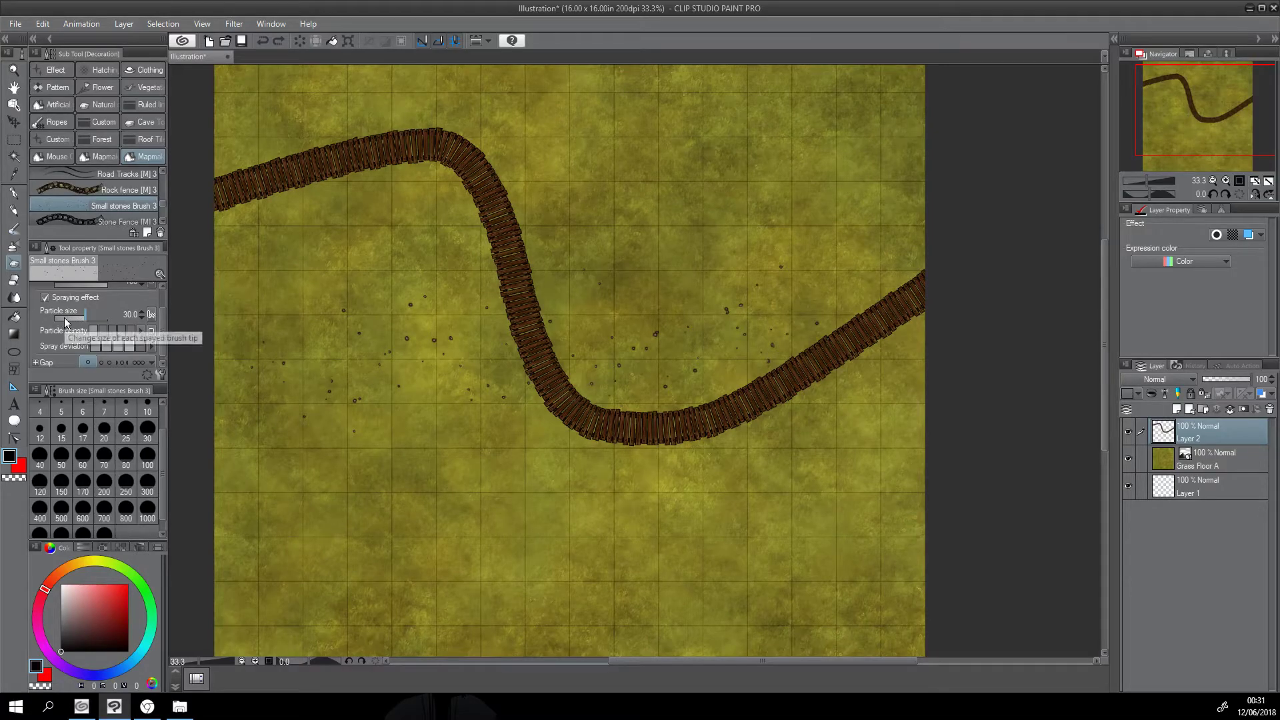
{"action": "scroll", "coordinate": [163, 332], "scroll_direction": "up", "scroll_amount": 2}
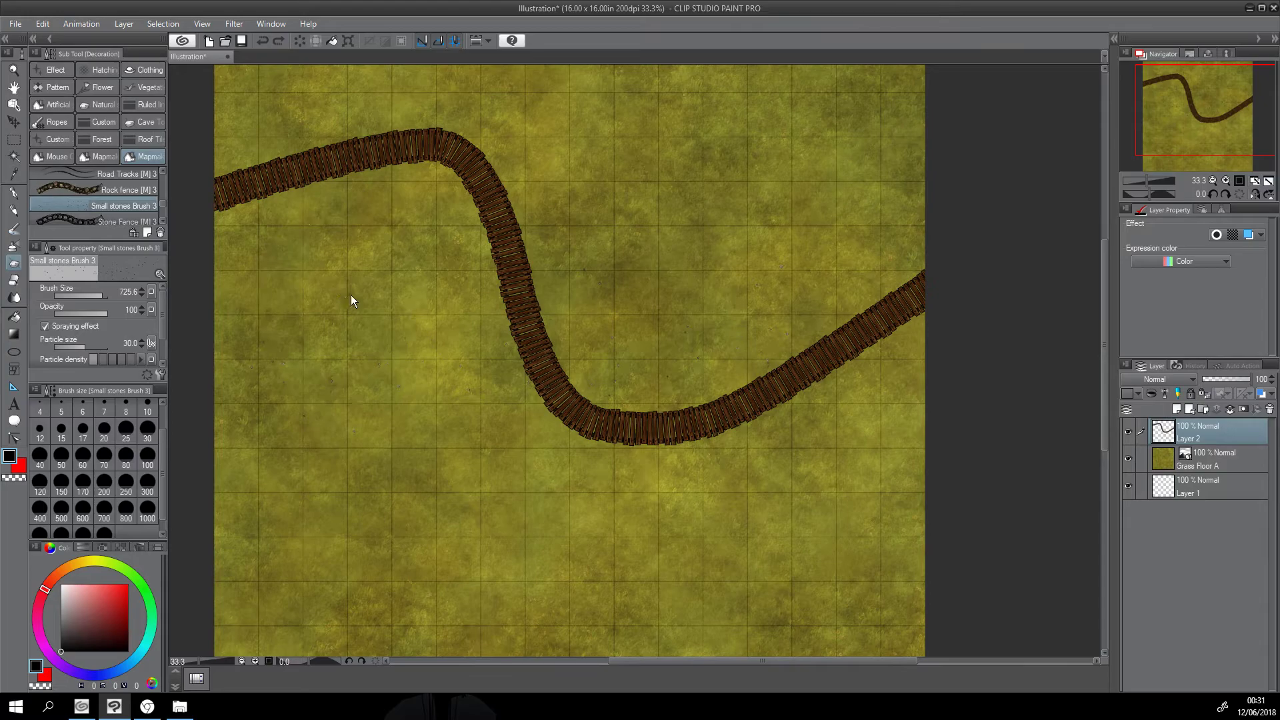
Step: Clear the bridge from Layer 2 and select the Rock fence [M] 3 brush
{"action": "key", "text": "Delete"}
{"action": "scroll", "coordinate": [100, 200], "scroll_direction": "up", "scroll_amount": 3}
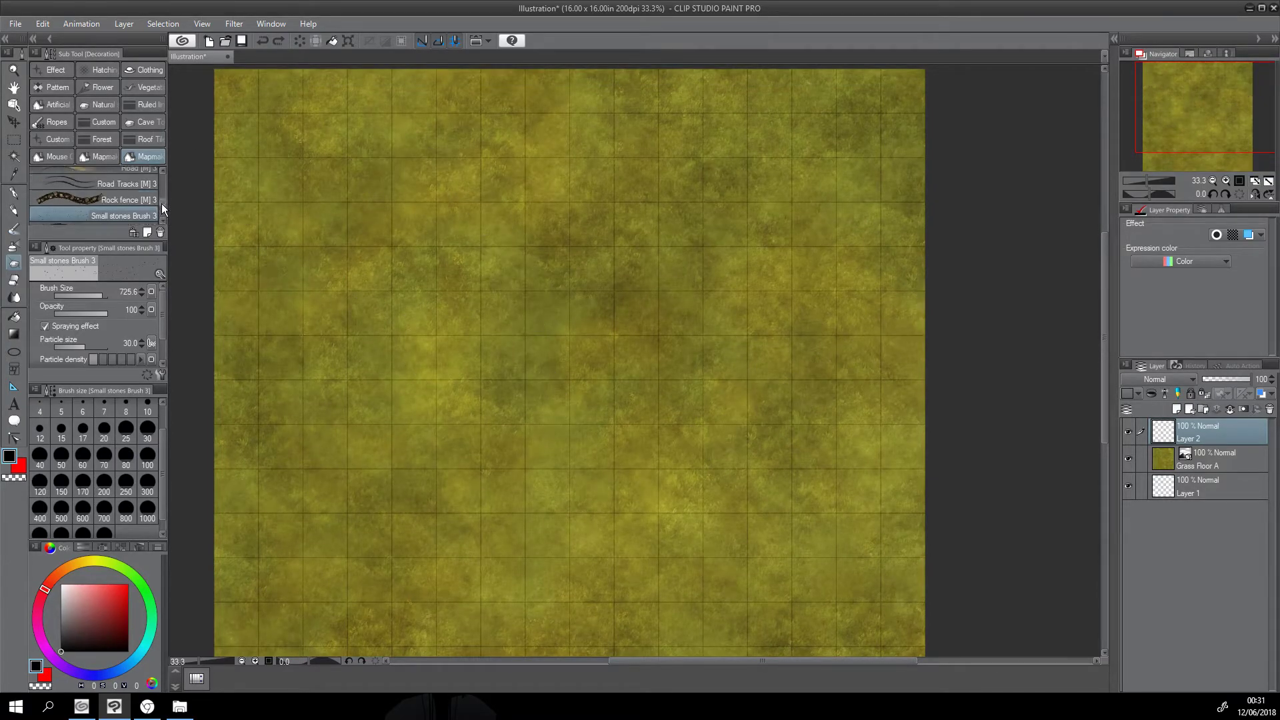
{"action": "scroll", "coordinate": [106, 203], "scroll_direction": "down", "scroll_amount": 1}
{"action": "left_click", "coordinate": [79, 203]}
Step: Try the Rock fence brush with straight lines across the grass and one crossing them, then undo the lines
{"action": "left_click_drag", "start_coordinate": [255, 191], "coordinate": [816, 202]}
{"action": "mouse_move", "coordinate": [337, 378]}
{"action": "left_mouse_down"}
{"action": "mouse_move", "coordinate": [843, 328]}
{"action": "mouse_move", "coordinate": [922, 343]}
{"action": "left_mouse_up"}
{"action": "key", "text": "Delete"}
{"action": "left_click_drag", "start_coordinate": [327, 277], "coordinate": [871, 252]}
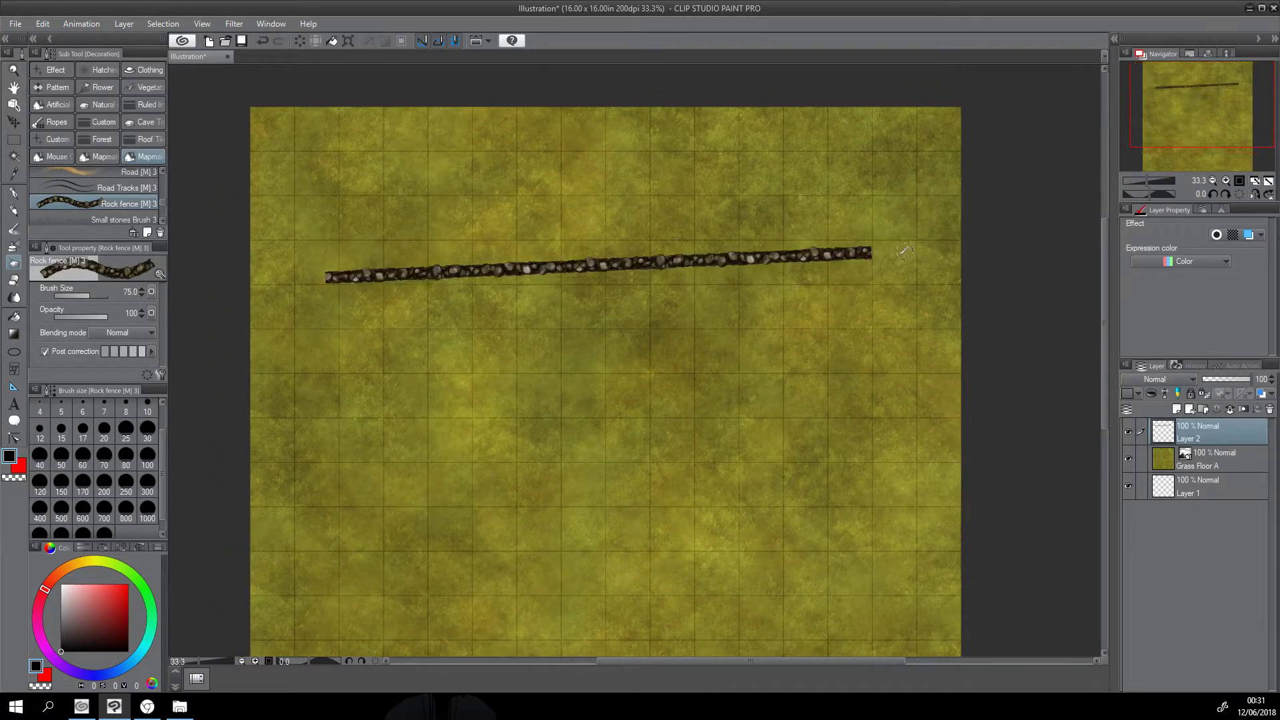
{"action": "mouse_move", "coordinate": [322, 401]}
{"action": "left_mouse_down"}
{"action": "mouse_move", "coordinate": [476, 389]}
{"action": "mouse_move", "coordinate": [875, 335]}
{"action": "left_mouse_up"}
{"action": "left_click_drag", "start_coordinate": [828, 197], "coordinate": [864, 473]}
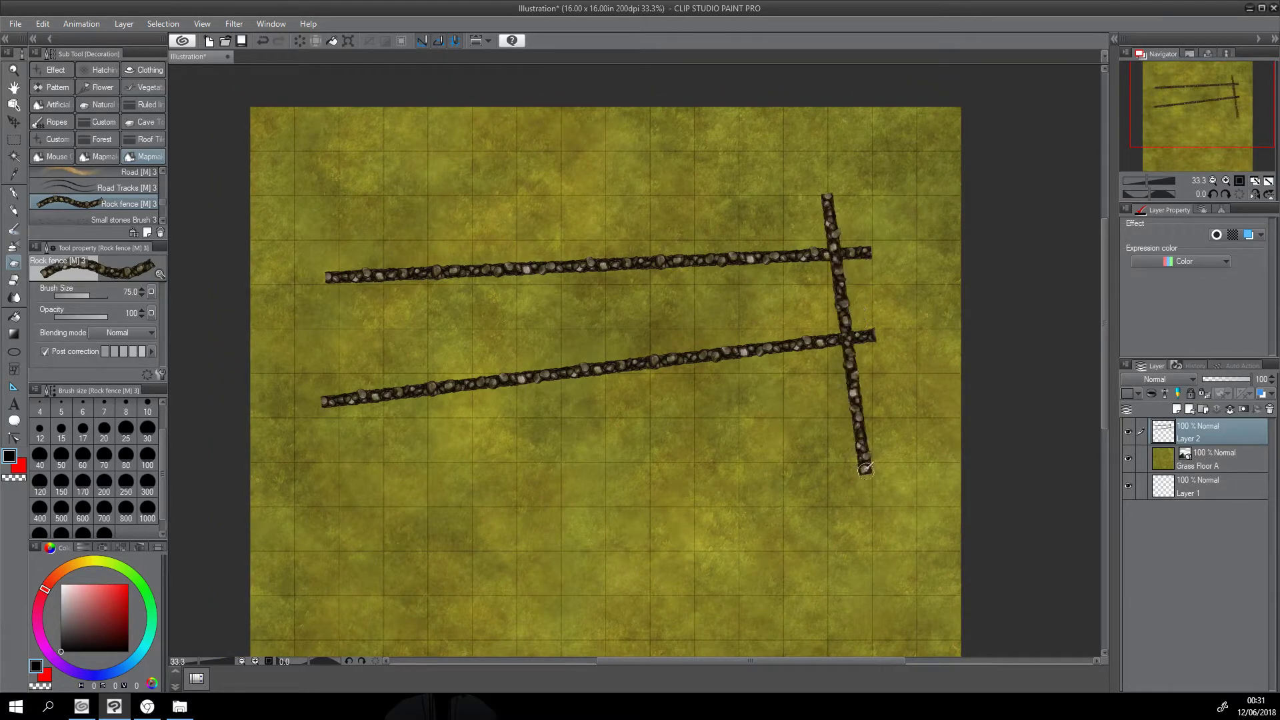
{"action": "key", "text": "ctrl+z"}
{"action": "key", "text": "ctrl+z"}
{"action": "key", "text": "ctrl+z"}
{"action": "left_click_drag", "start_coordinate": [636, 420], "coordinate": [612, 394]}
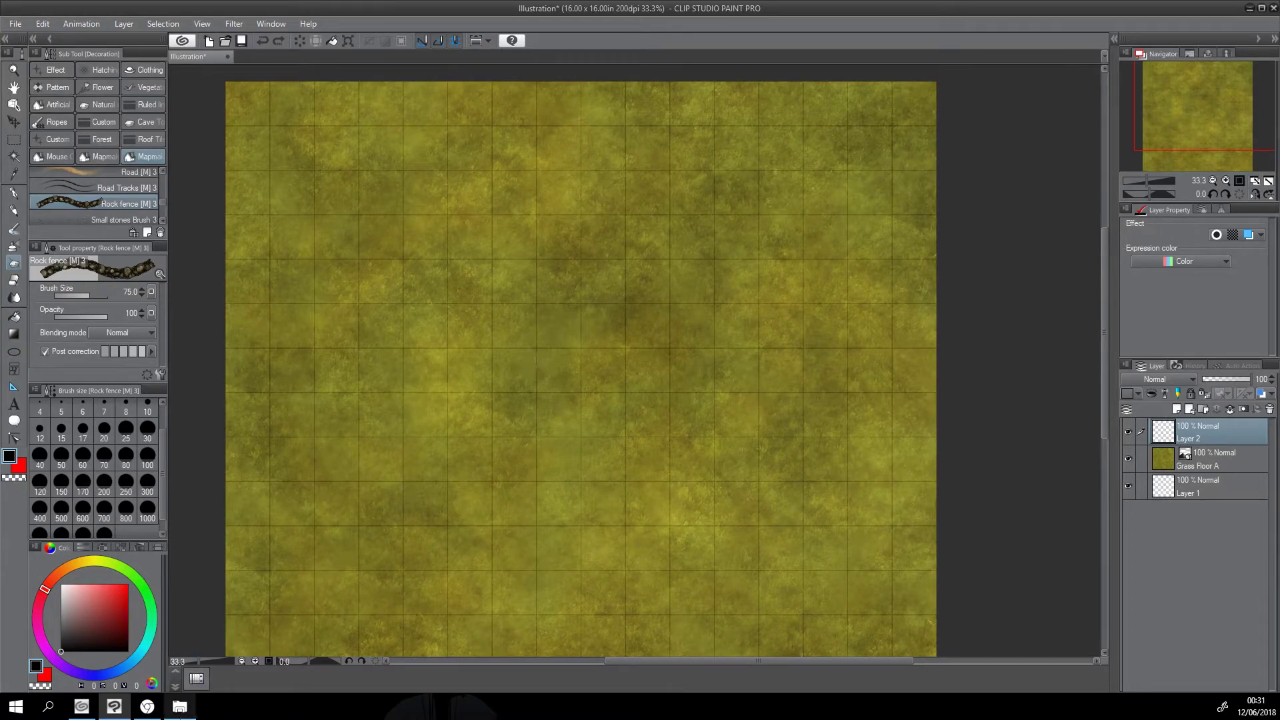
Step: Switch to File Explorer, go back to the Basic Brush Pack folder and select the Auto Action FA set.laf file
{"action": "left_click", "coordinate": [180, 706]}
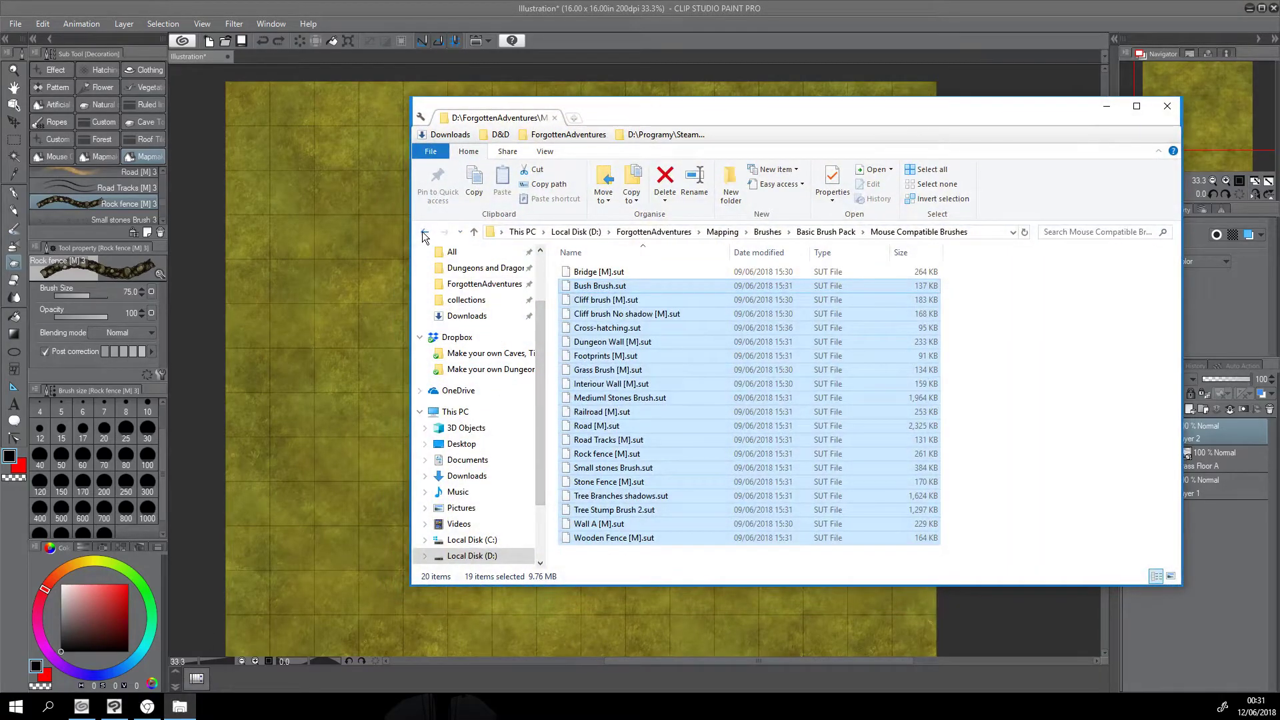
{"action": "left_click", "coordinate": [423, 231]}
{"action": "left_click_drag", "start_coordinate": [773, 115], "coordinate": [633, 96]}
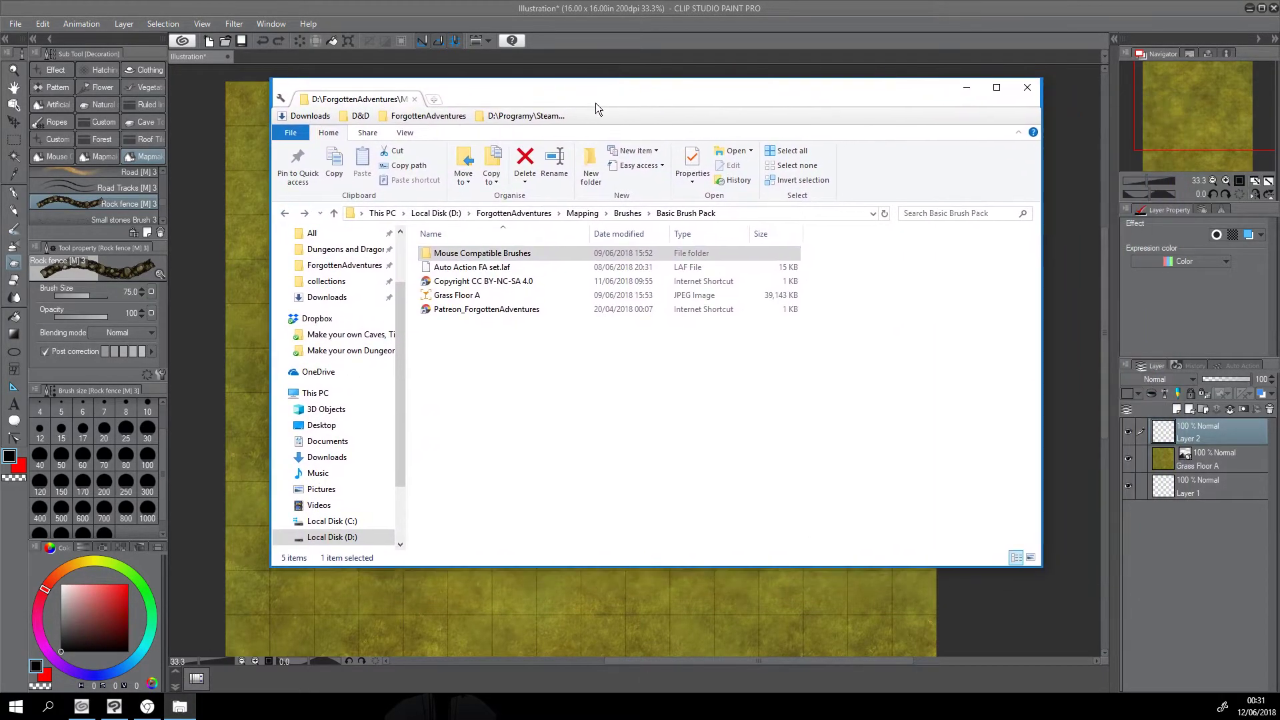
{"action": "left_click", "coordinate": [473, 269]}
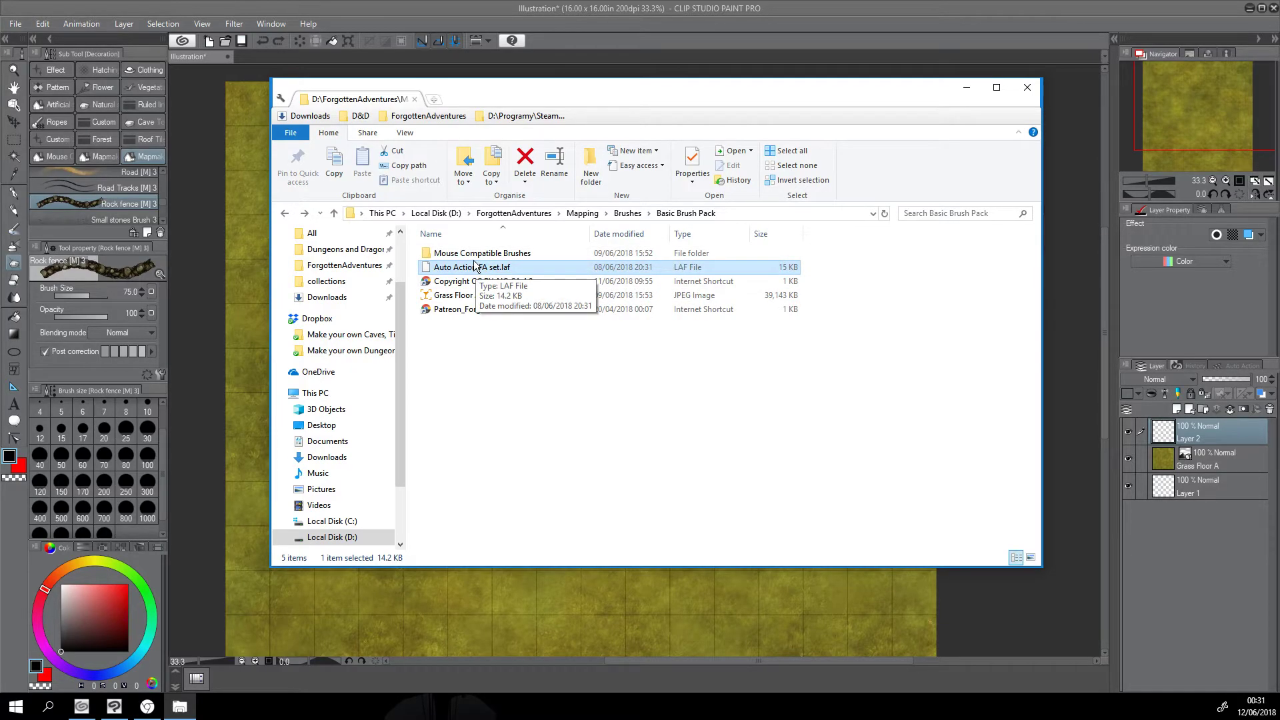
Step: Switch back to Clip Studio Paint and show the Auto Action palette in place of the layers
{"action": "left_click", "coordinate": [1222, 367]}
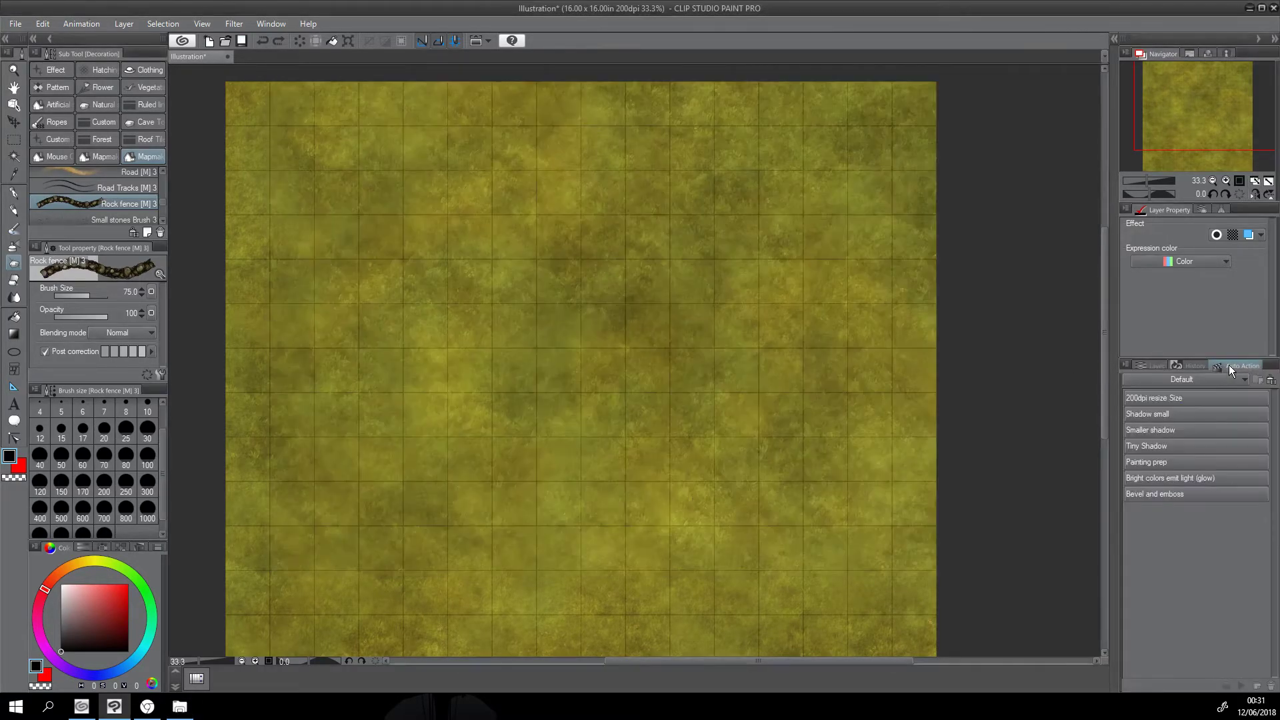
{"action": "left_click", "coordinate": [1149, 366]}
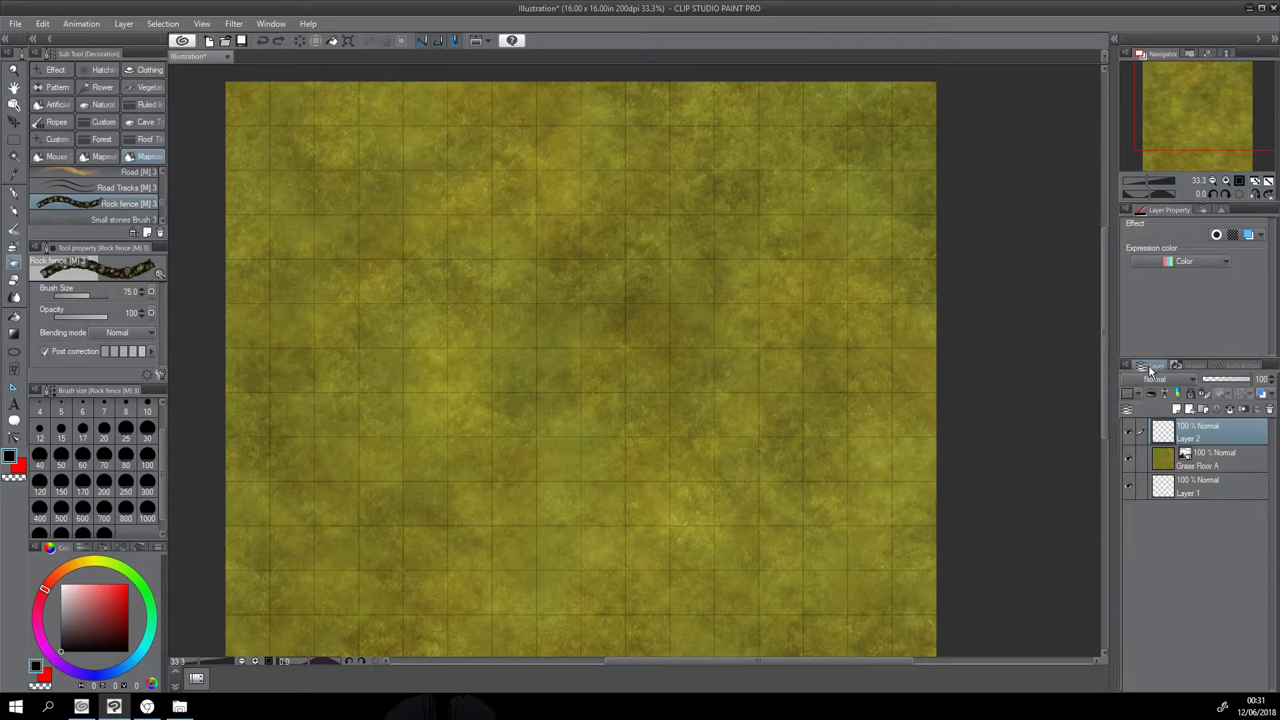
{"action": "left_click", "coordinate": [1230, 366]}
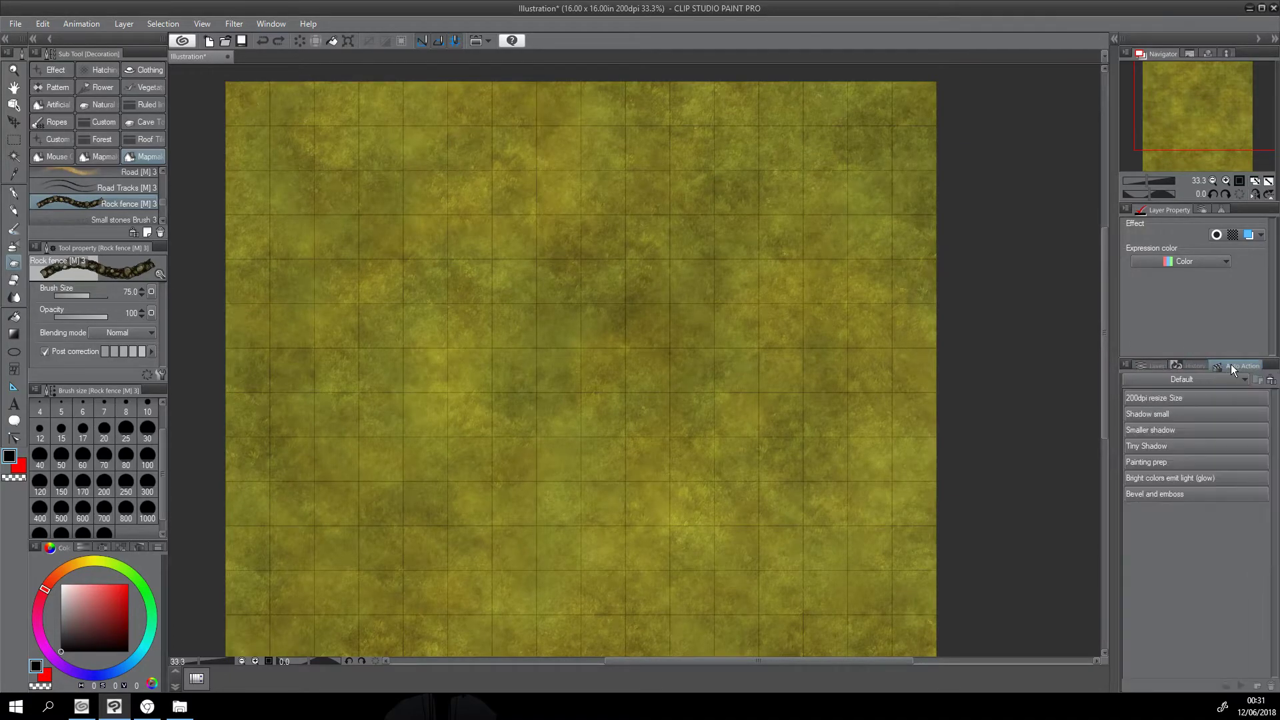
{"action": "left_click", "coordinate": [180, 706]}
Step: Turn off button mode for the auto actions, check the action set selector, and turn button mode back on
{"action": "left_click", "coordinate": [1125, 365]}
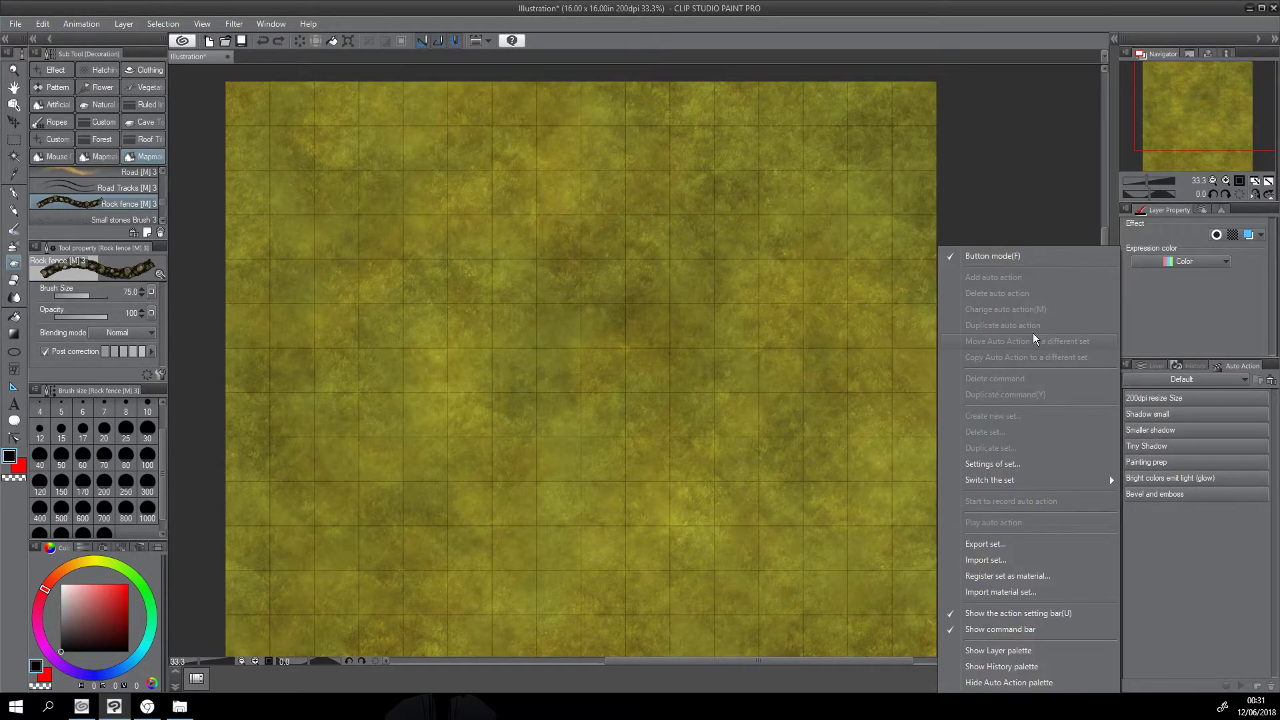
{"action": "left_click", "coordinate": [981, 257]}
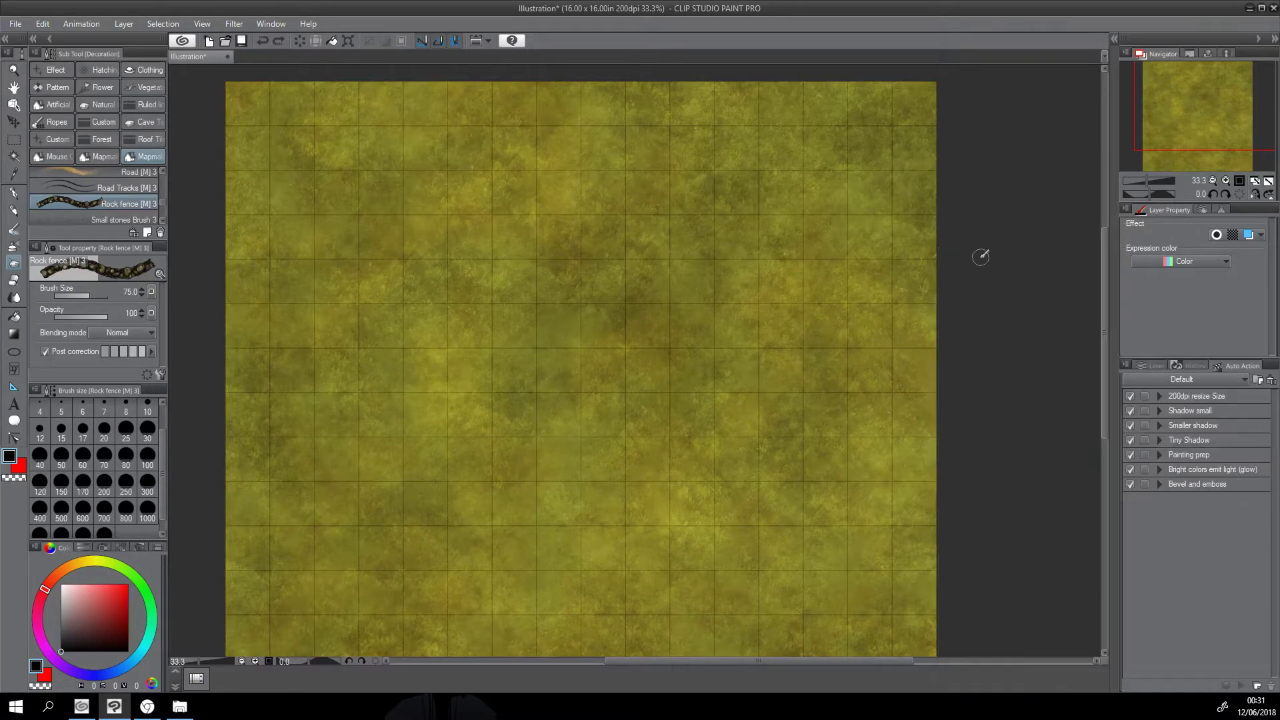
{"action": "left_click", "coordinate": [1199, 380]}
{"action": "left_click", "coordinate": [1147, 394]}
{"action": "left_click", "coordinate": [1181, 382]}
{"action": "left_click", "coordinate": [1150, 395]}
{"action": "left_click", "coordinate": [1154, 382]}
{"action": "left_click", "coordinate": [1133, 394]}
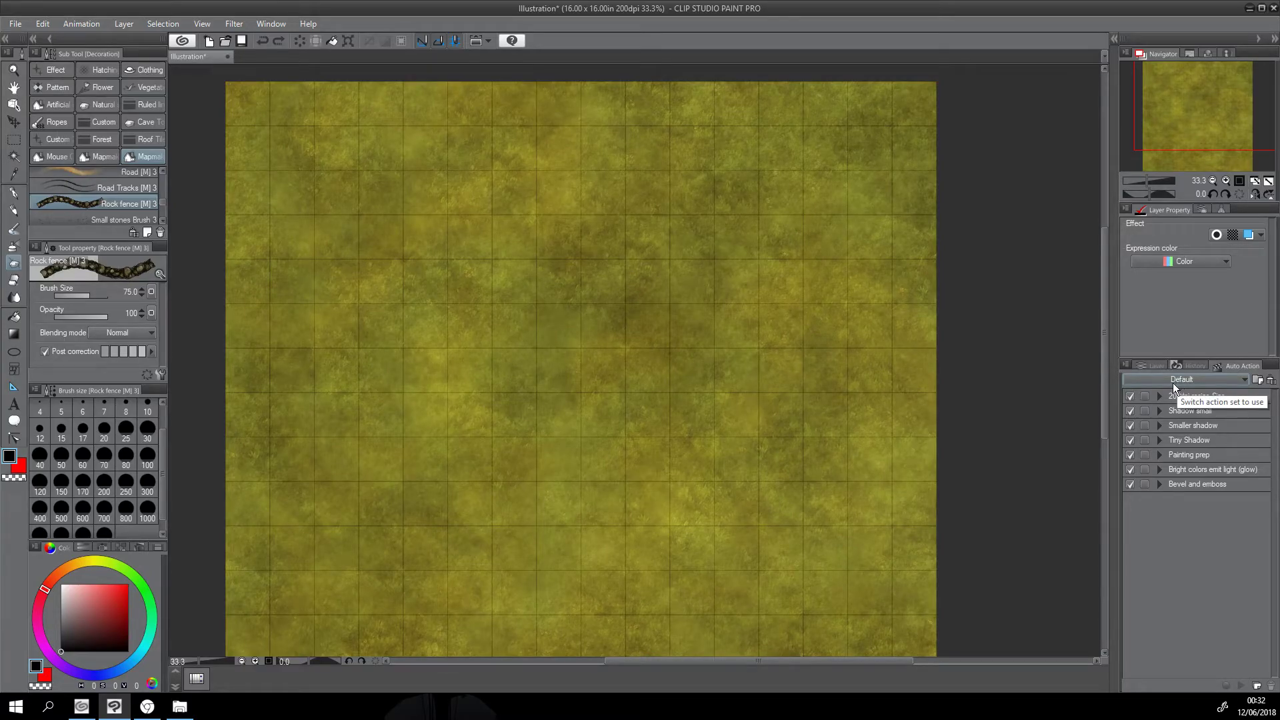
{"action": "left_click", "coordinate": [1126, 366]}
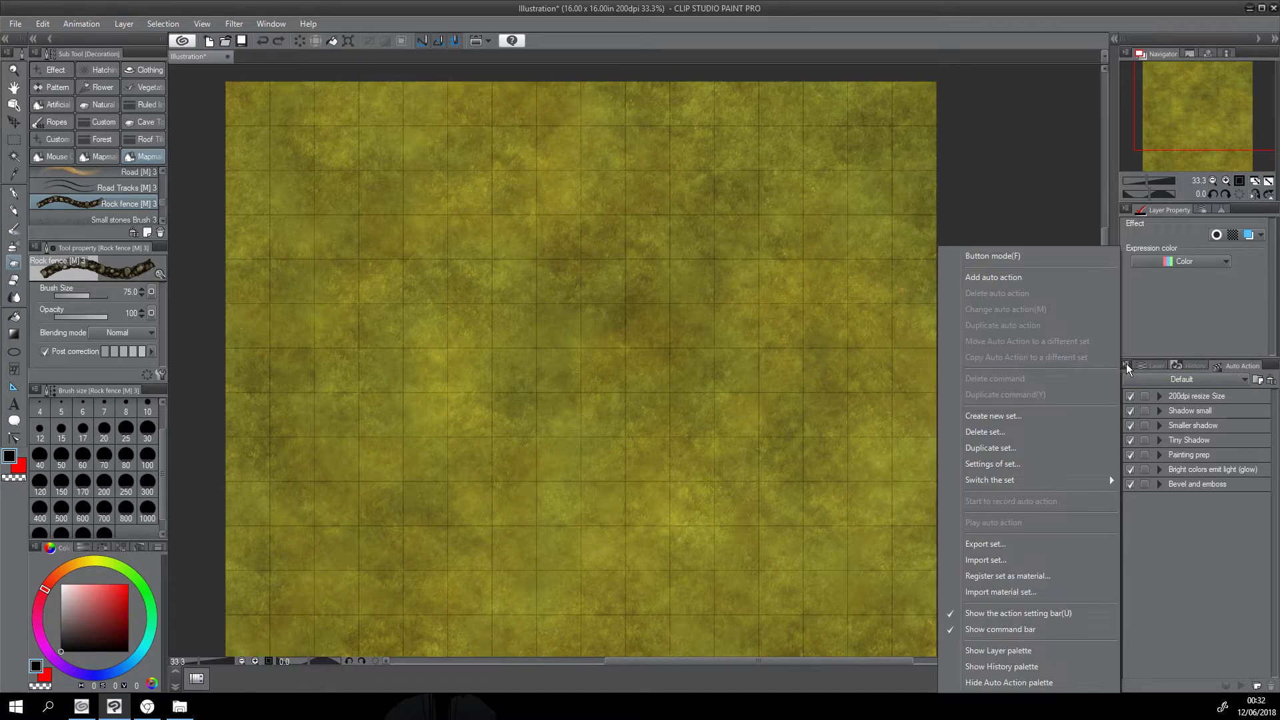
{"action": "left_click", "coordinate": [998, 255]}
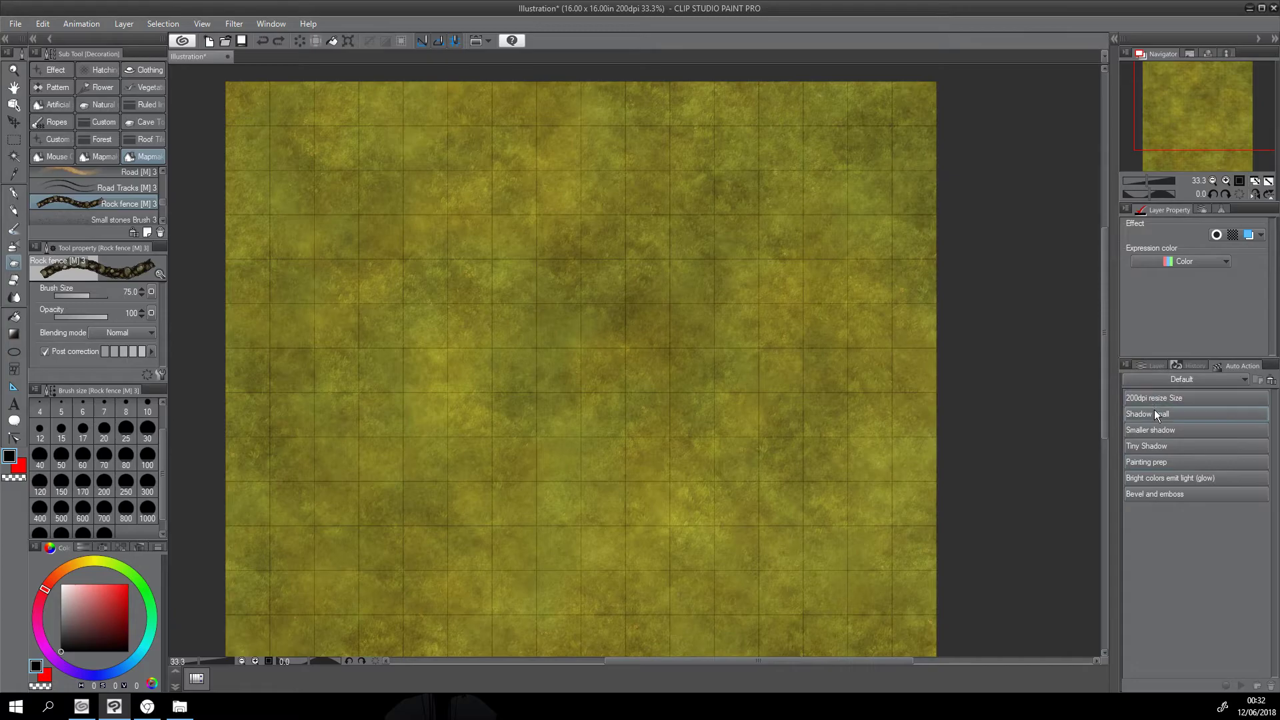
Step: Paint one long curved loop of rock fence around the upper half of the grass map on Layer 2
{"action": "mouse_move", "coordinate": [1153, 400]}
{"action": "mouse_move", "coordinate": [280, 279]}
{"action": "left_mouse_down"}
{"action": "mouse_move", "coordinate": [498, 216]}
{"action": "mouse_move", "coordinate": [634, 364]}
{"action": "mouse_move", "coordinate": [803, 374]}
{"action": "mouse_move", "coordinate": [833, 216]}
{"action": "mouse_move", "coordinate": [722, 152]}
{"action": "mouse_move", "coordinate": [527, 136]}
{"action": "mouse_move", "coordinate": [331, 163]}
{"action": "mouse_move", "coordinate": [223, 255]}
{"action": "mouse_move", "coordinate": [248, 305]}
{"action": "mouse_move", "coordinate": [283, 285]}
{"action": "left_mouse_up"}
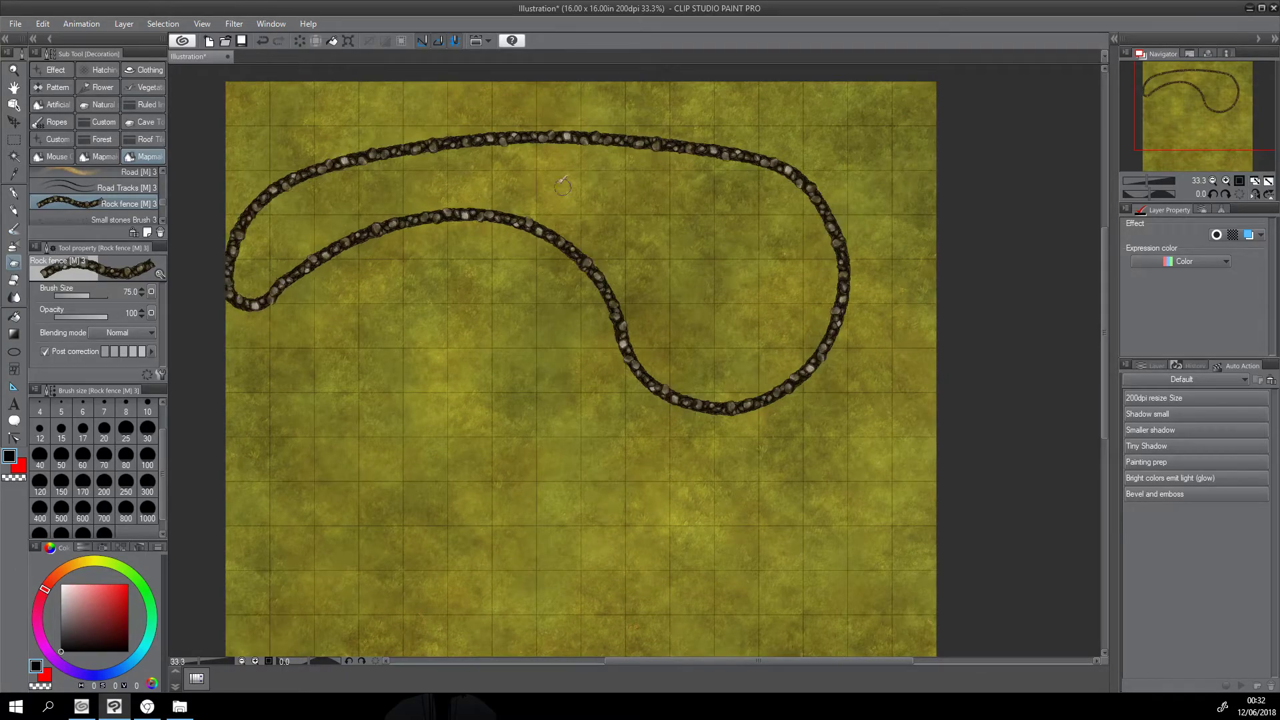
{"action": "scroll", "coordinate": [483, 239], "scroll_direction": "up", "scroll_amount": 2}
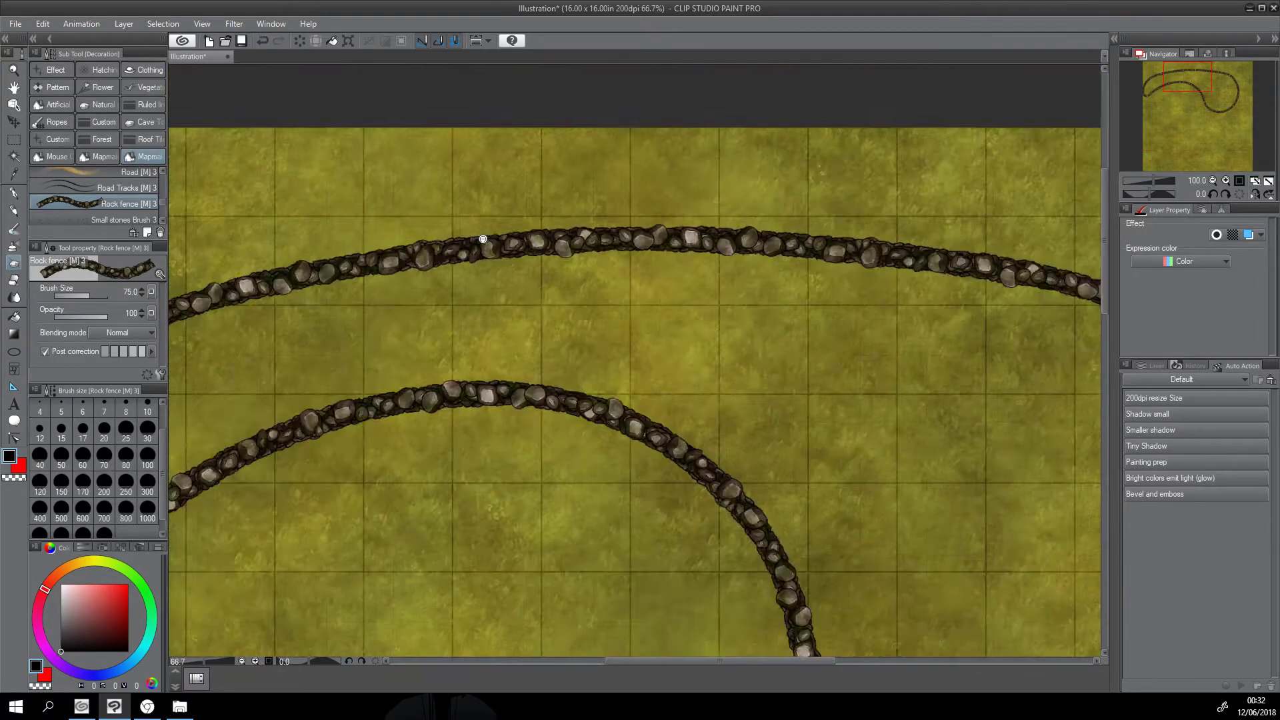
{"action": "left_click", "coordinate": [482, 238], "text": "alt"}
{"action": "left_click_drag", "start_coordinate": [464, 265], "coordinate": [583, 229]}
{"action": "left_click_drag", "start_coordinate": [951, 298], "coordinate": [873, 277]}
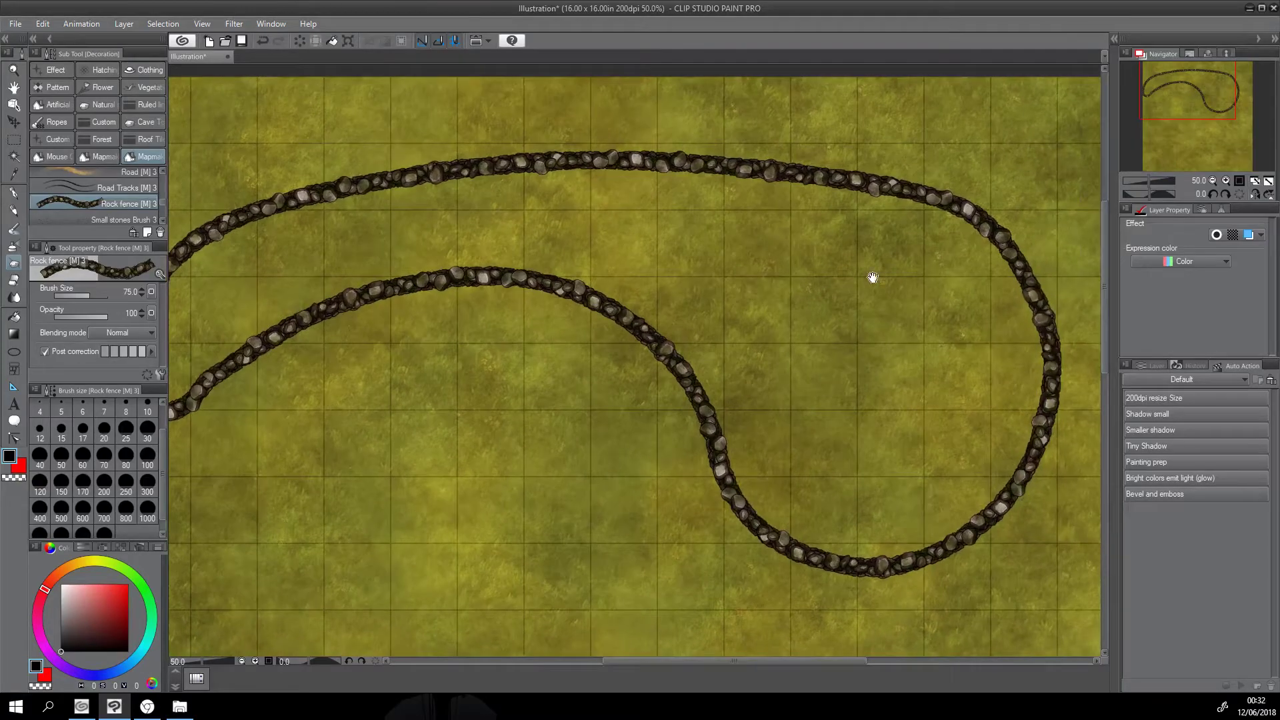
Step: Run the Shadow small auto action on the rock fence layer and return to the layer list
{"action": "left_click", "coordinate": [1137, 363]}
{"action": "left_click", "coordinate": [1233, 364]}
{"action": "left_click", "coordinate": [1157, 415]}
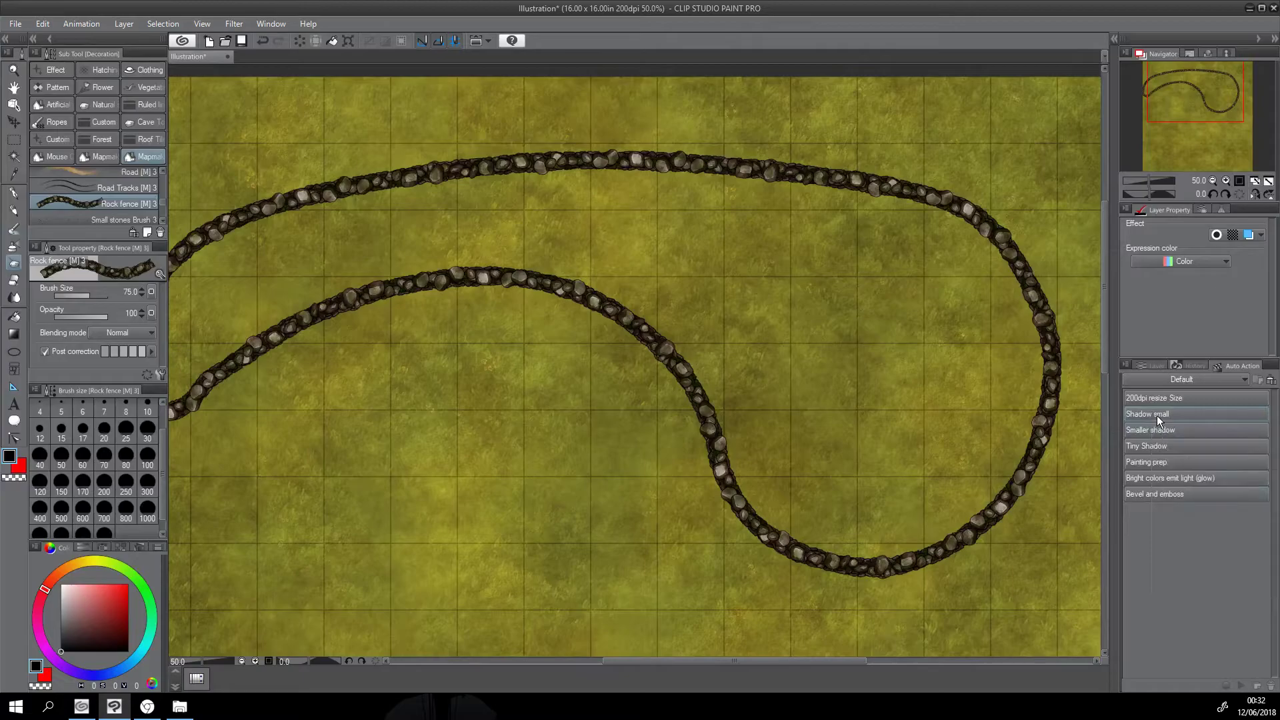
{"action": "left_click", "coordinate": [1139, 362]}
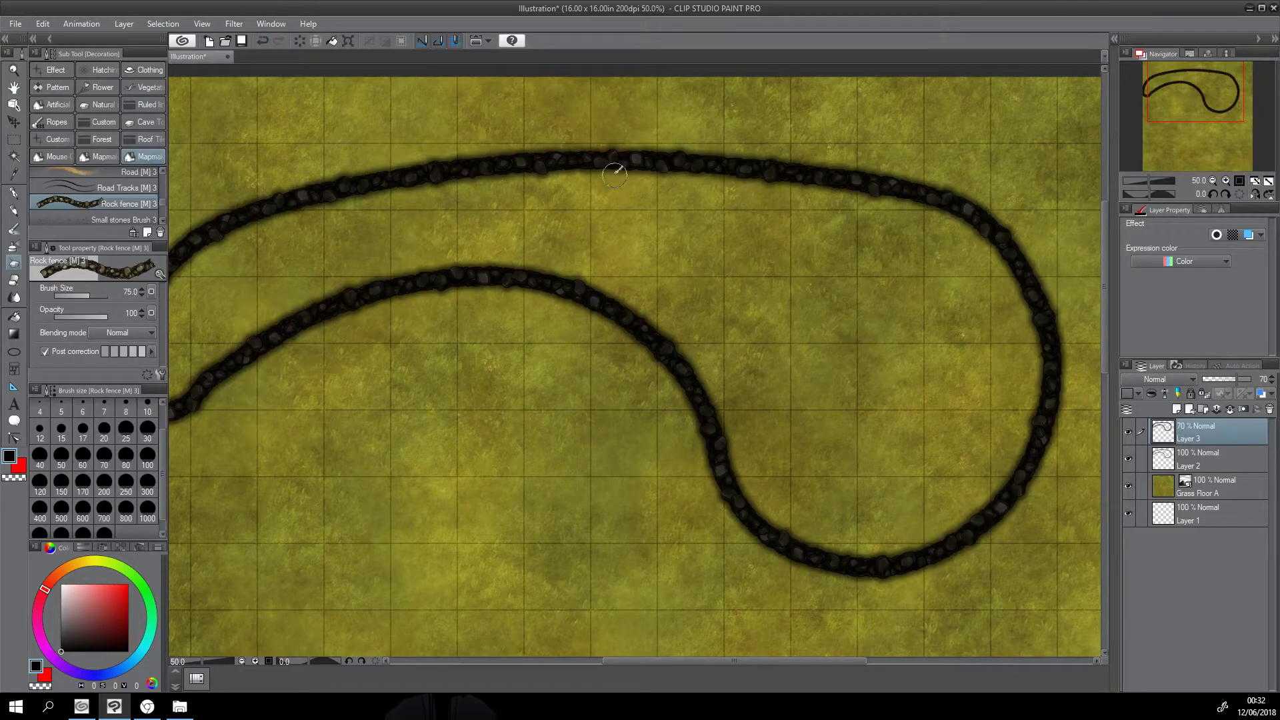
{"action": "left_click_drag", "start_coordinate": [531, 290], "coordinate": [609, 283]}
{"action": "scroll", "coordinate": [609, 282], "scroll_direction": "down", "scroll_amount": 1}
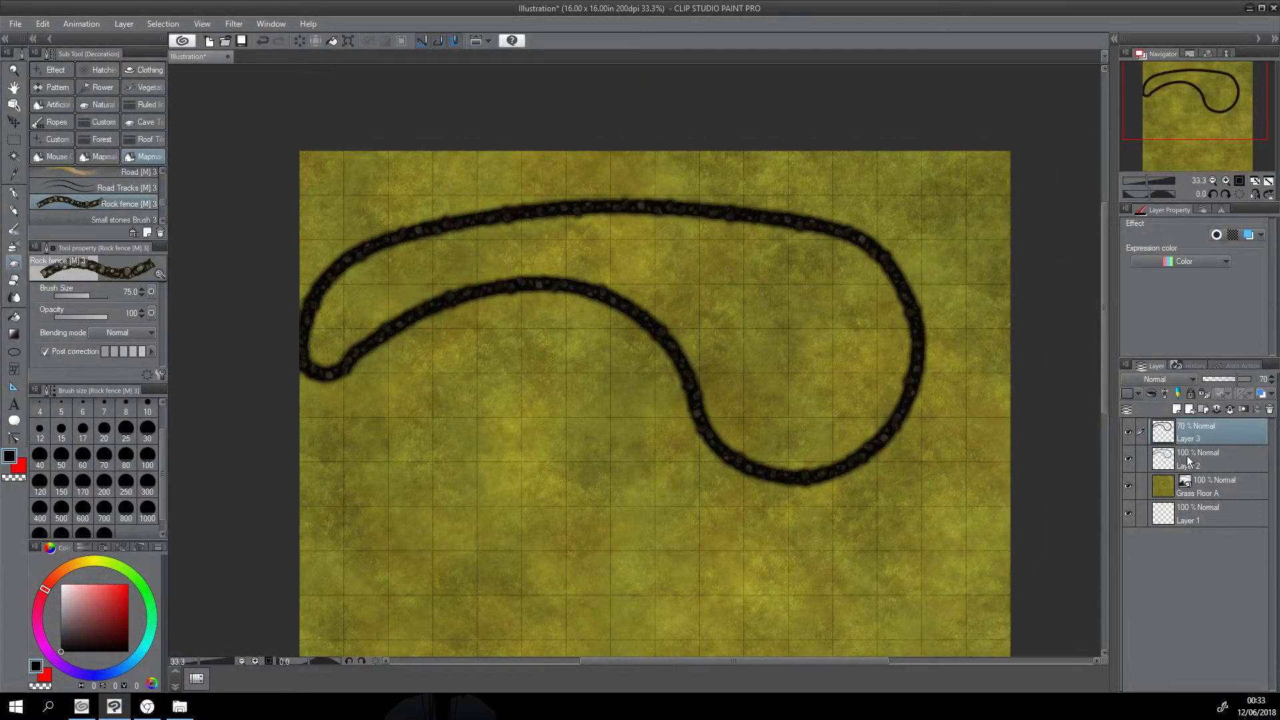
Step: Move the shadow layer, Layer 3, beneath the rock fence on Layer 2
{"action": "left_click_drag", "start_coordinate": [1183, 430], "coordinate": [1189, 462]}
{"action": "scroll", "coordinate": [524, 193], "scroll_direction": "up", "scroll_amount": 1}
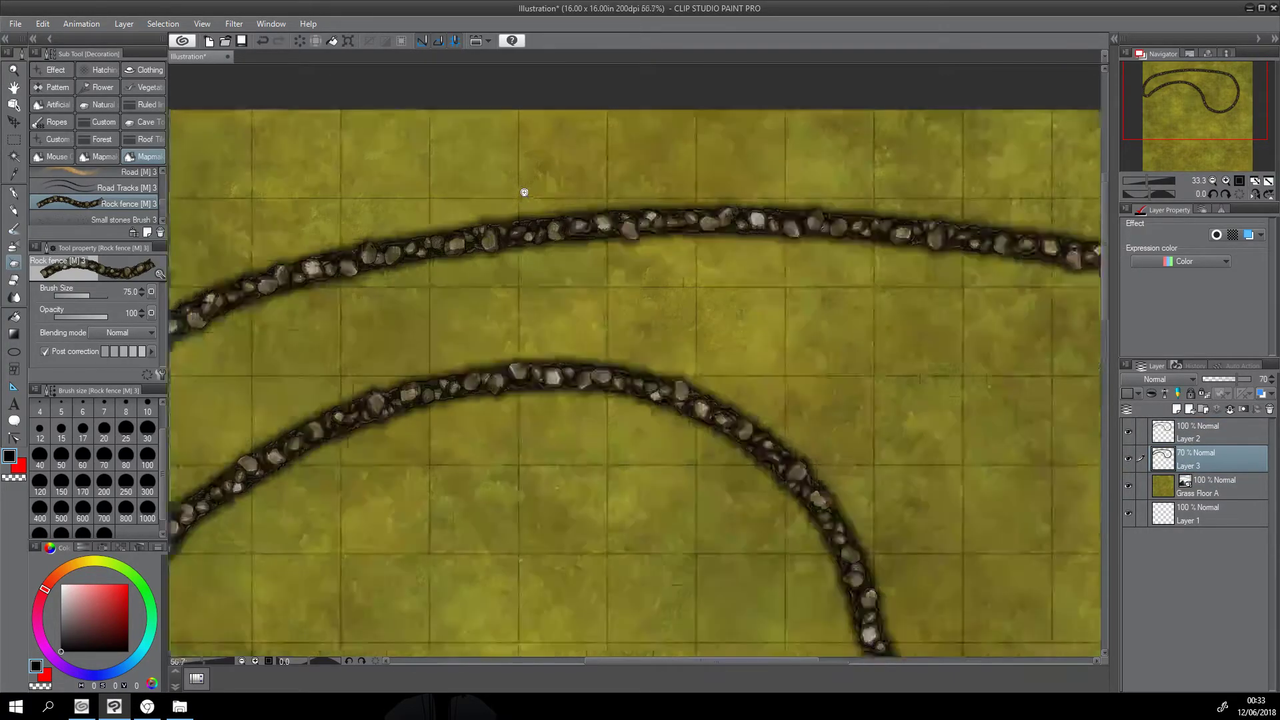
{"action": "scroll", "coordinate": [523, 238], "scroll_direction": "up", "scroll_amount": 1}
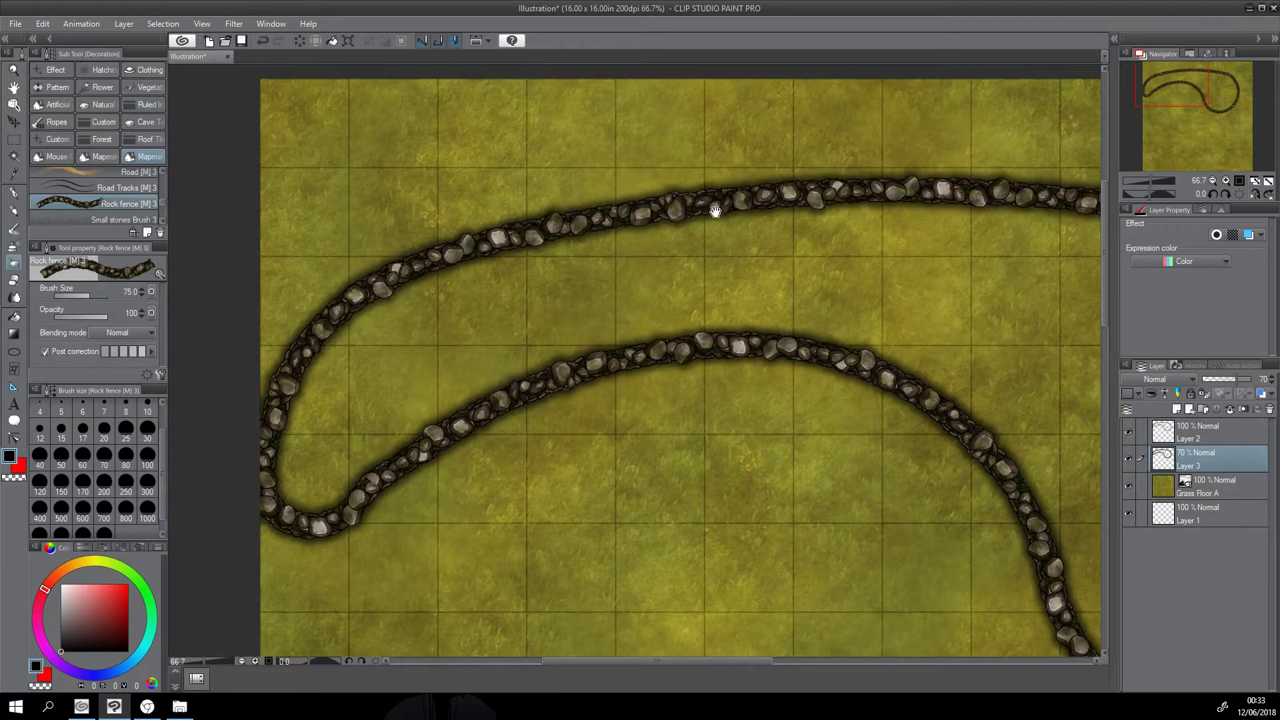
Step: Select Layer 2, hide and show it, and examine the shadow along the rock fence
{"action": "left_click", "coordinate": [1156, 432]}
{"action": "left_click", "coordinate": [1128, 431]}
{"action": "left_click", "coordinate": [1128, 432]}
{"action": "scroll", "coordinate": [688, 208], "scroll_direction": "down", "scroll_amount": 2}
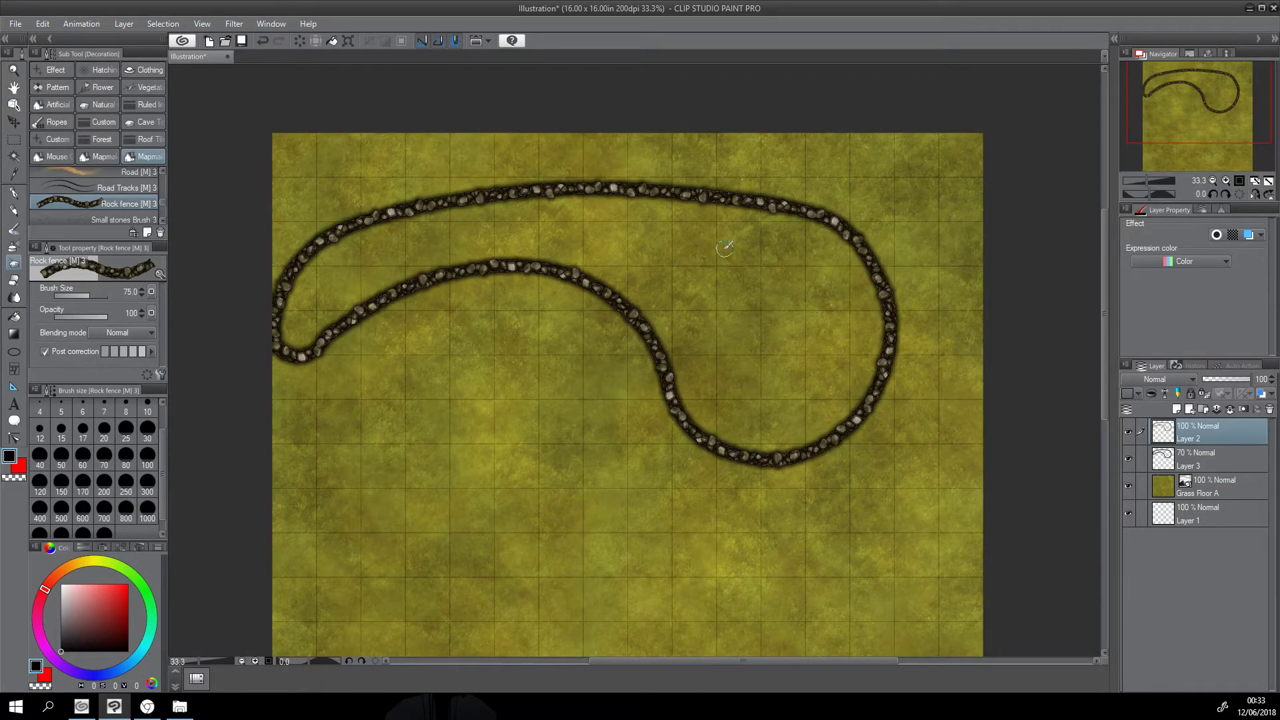
{"action": "scroll", "coordinate": [706, 194], "scroll_direction": "up", "scroll_amount": 1}
{"action": "left_click_drag", "start_coordinate": [842, 203], "coordinate": [695, 242]}
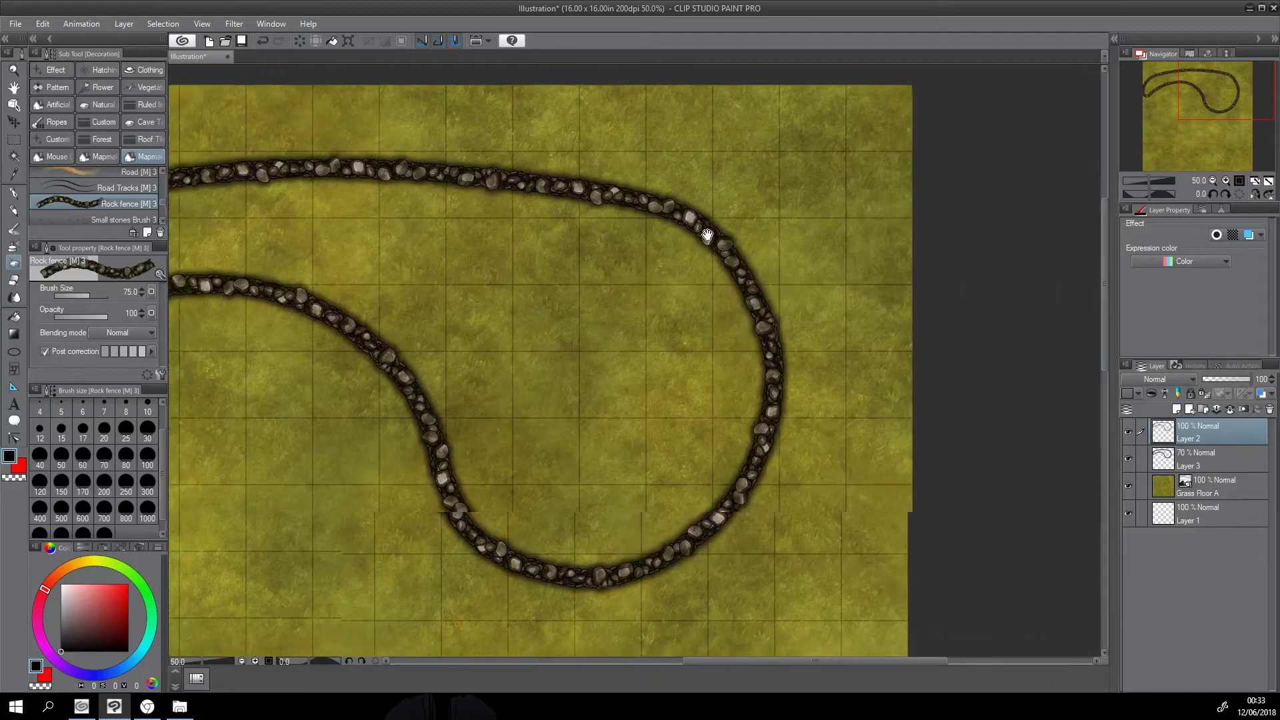
{"action": "scroll", "coordinate": [695, 241], "scroll_direction": "down", "scroll_amount": 2}
{"action": "scroll", "coordinate": [720, 242], "scroll_direction": "up", "scroll_amount": 1}
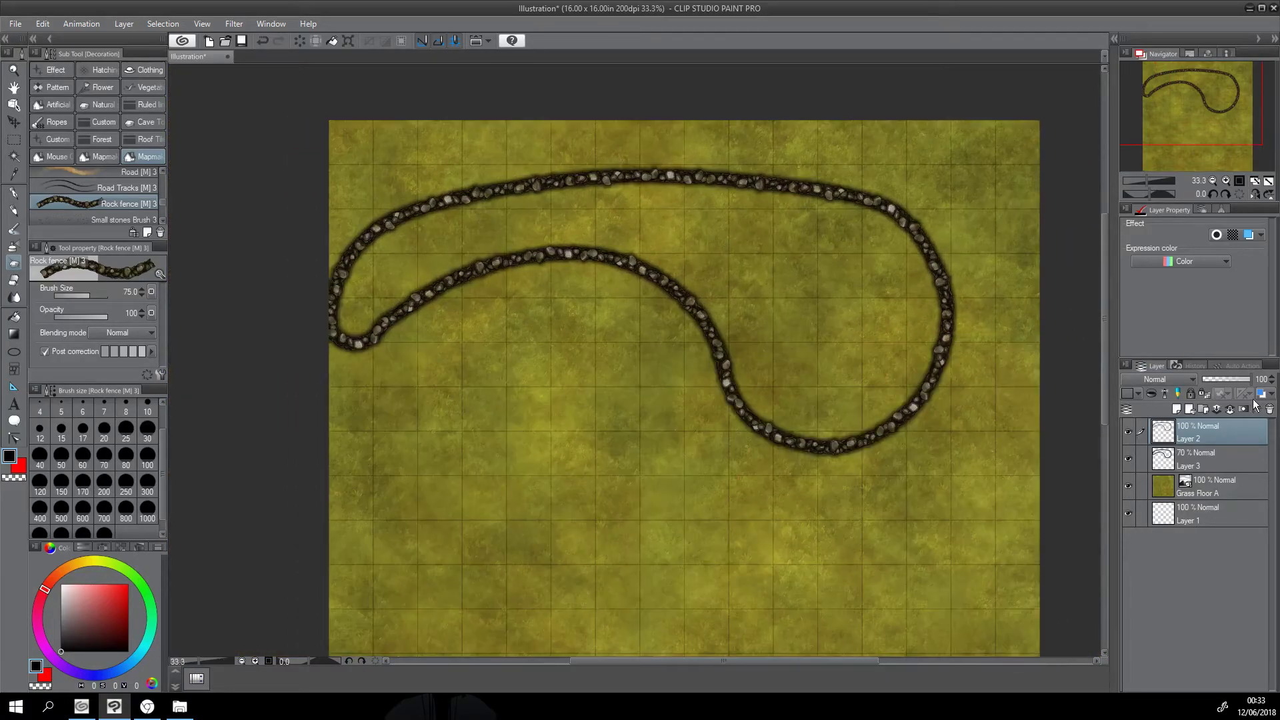
Step: Review the settings of the 200dpi resize Size auto action, view the Assets materials, and return to the auto actions
{"action": "left_click", "coordinate": [1235, 367]}
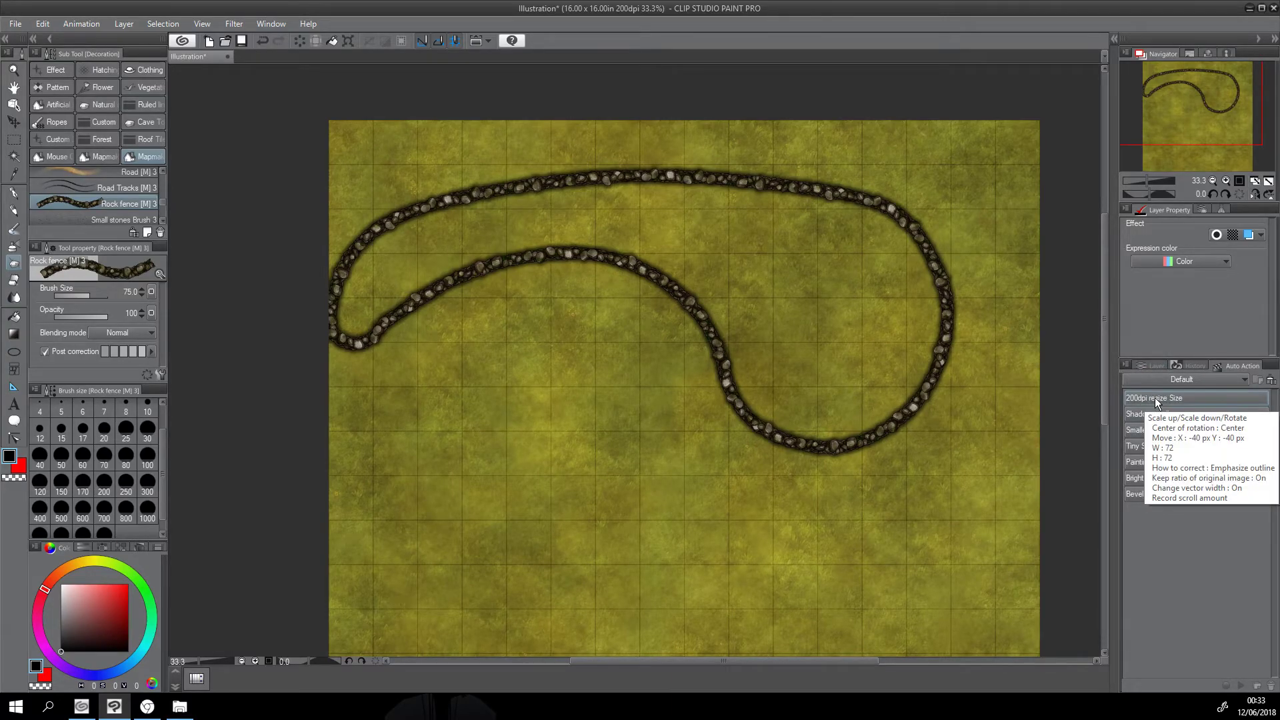
{"action": "left_click", "coordinate": [1111, 40]}
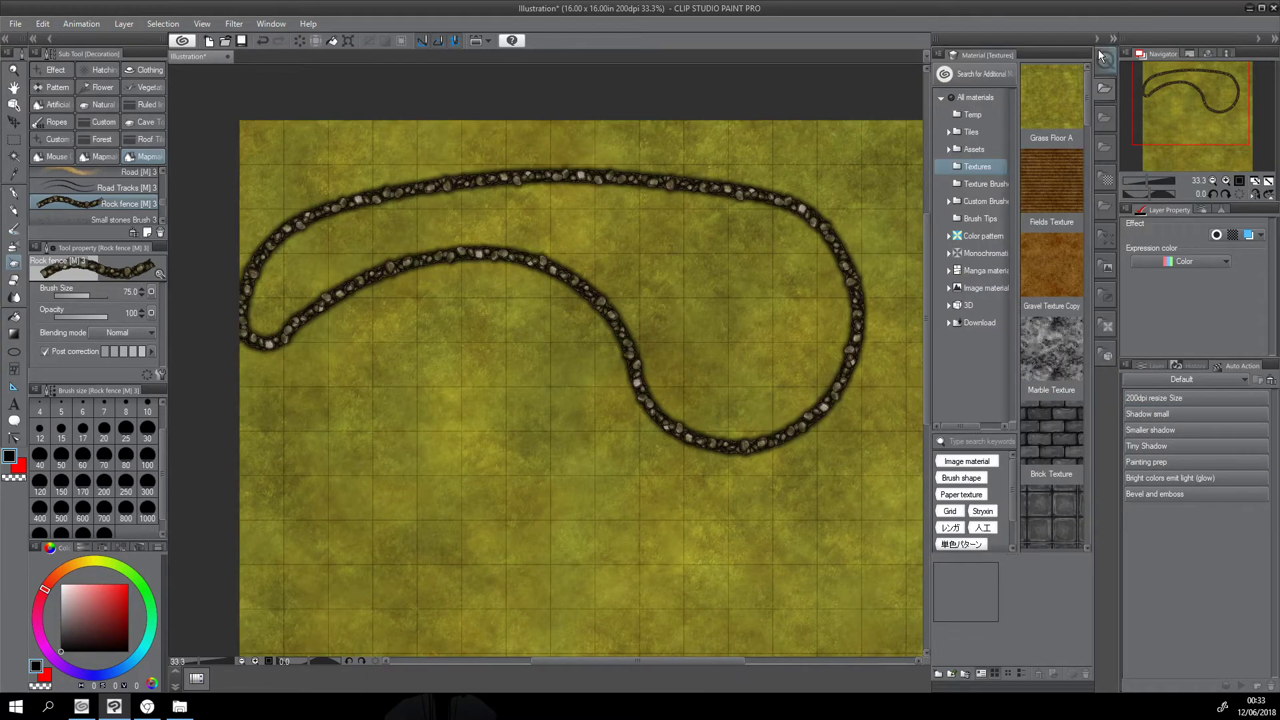
{"action": "left_click", "coordinate": [972, 147]}
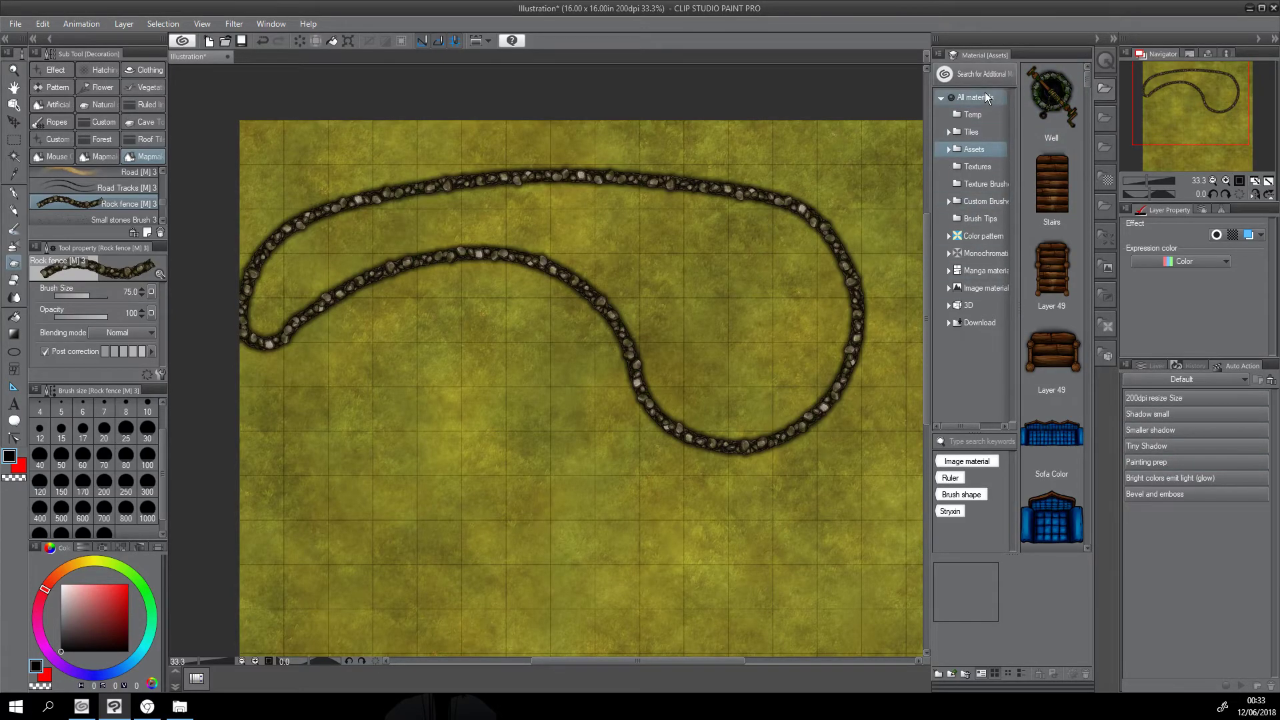
{"action": "left_click", "coordinate": [1117, 38]}
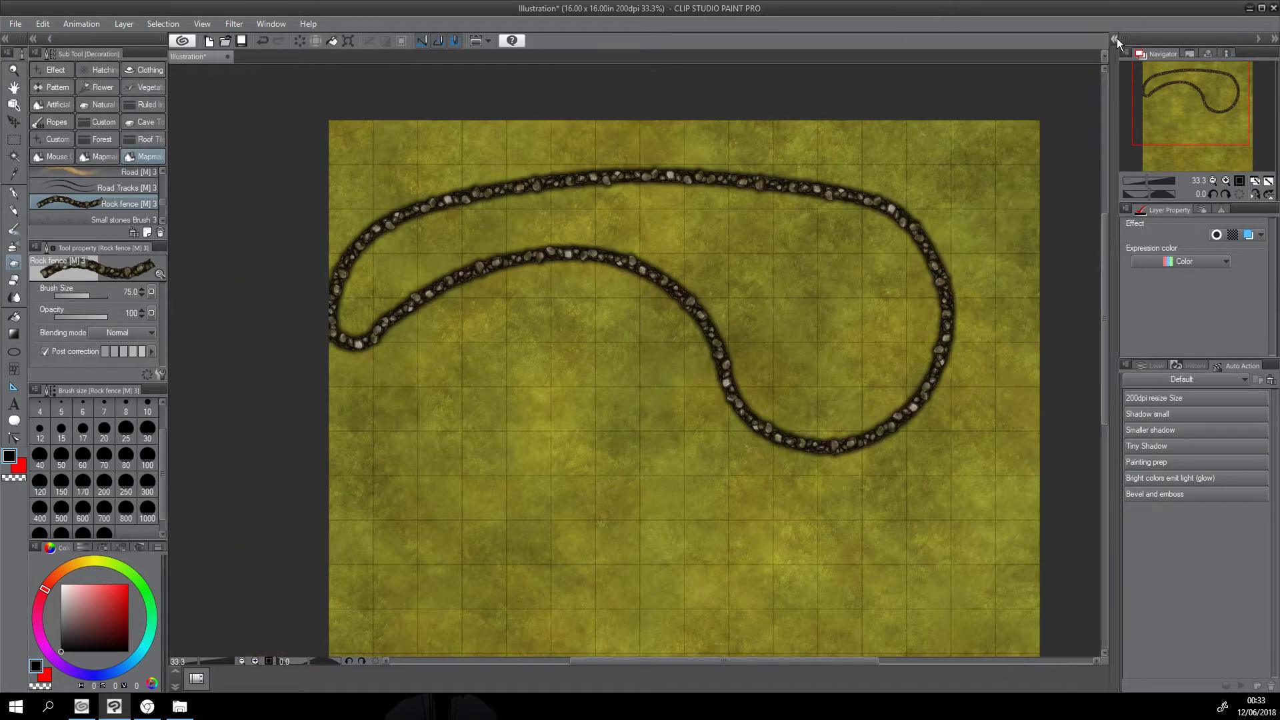
{"action": "left_click", "coordinate": [1141, 365]}
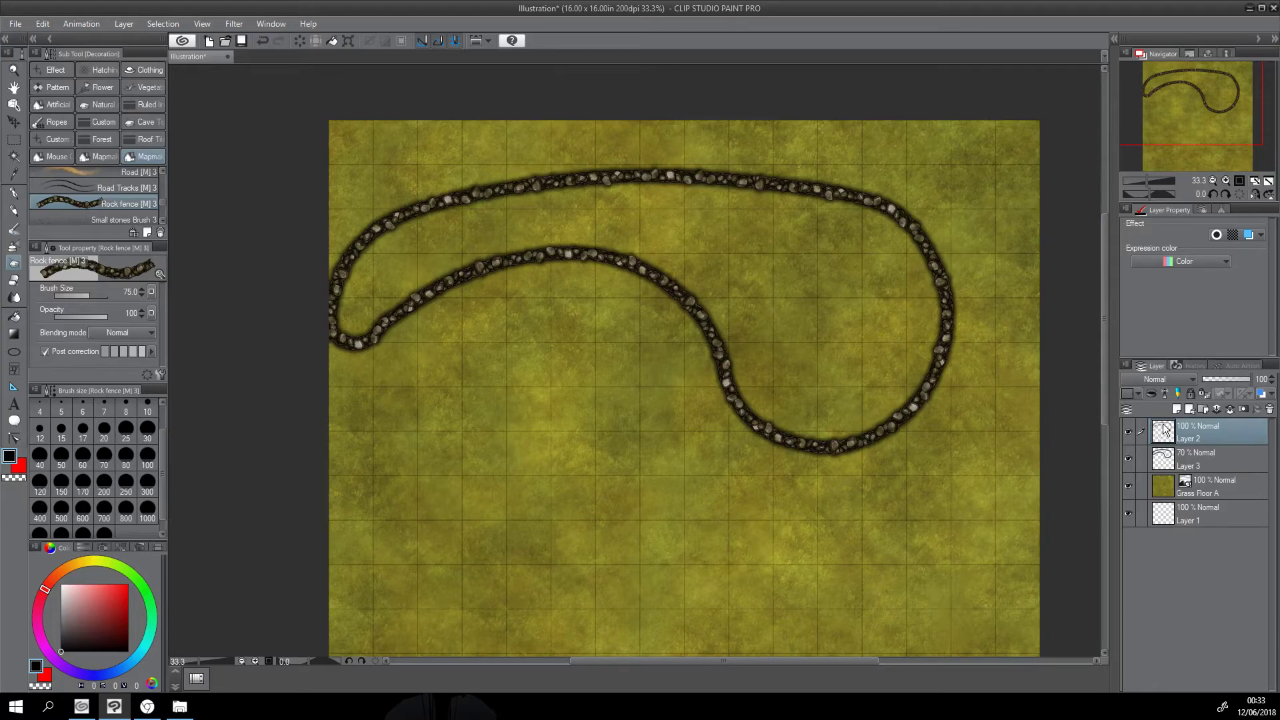
{"action": "left_click", "coordinate": [1250, 368]}
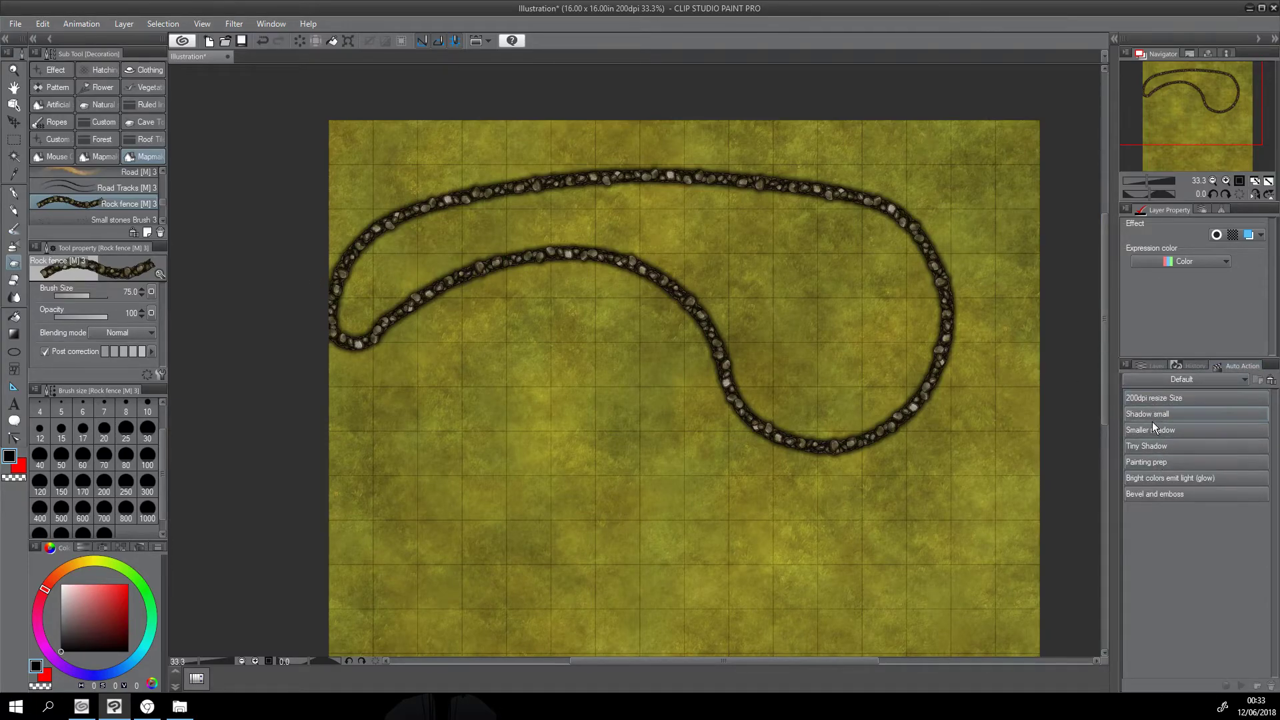
Step: Return to the layer list and delete the rock fence Layer 2 and its shadow Layer 3
{"action": "left_click", "coordinate": [1139, 365]}
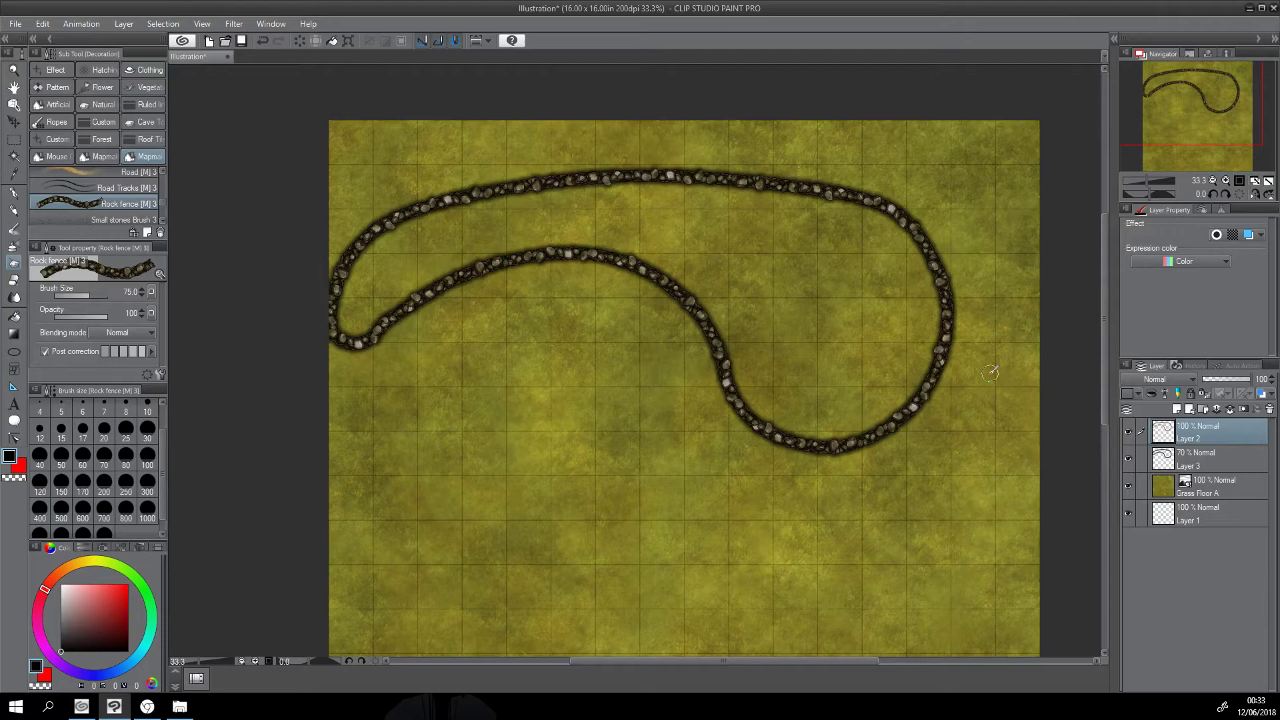
{"action": "left_click", "coordinate": [1269, 409]}
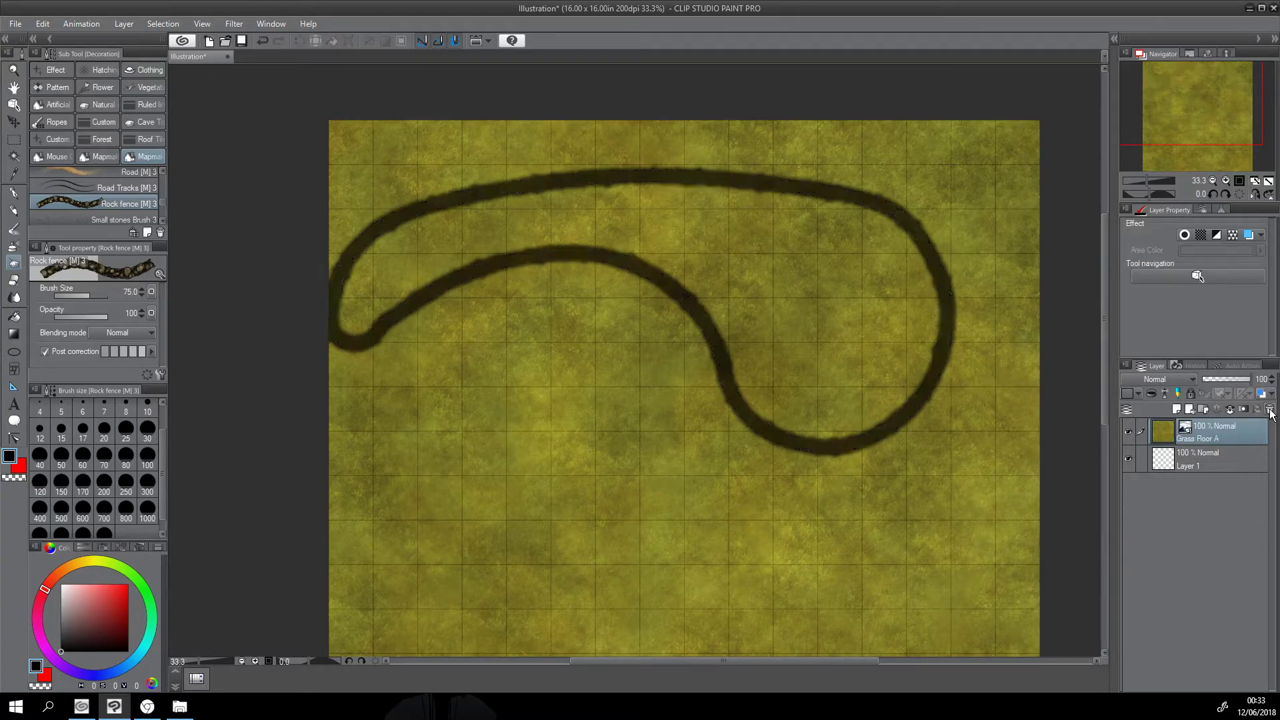
{"action": "left_click", "coordinate": [1269, 410]}
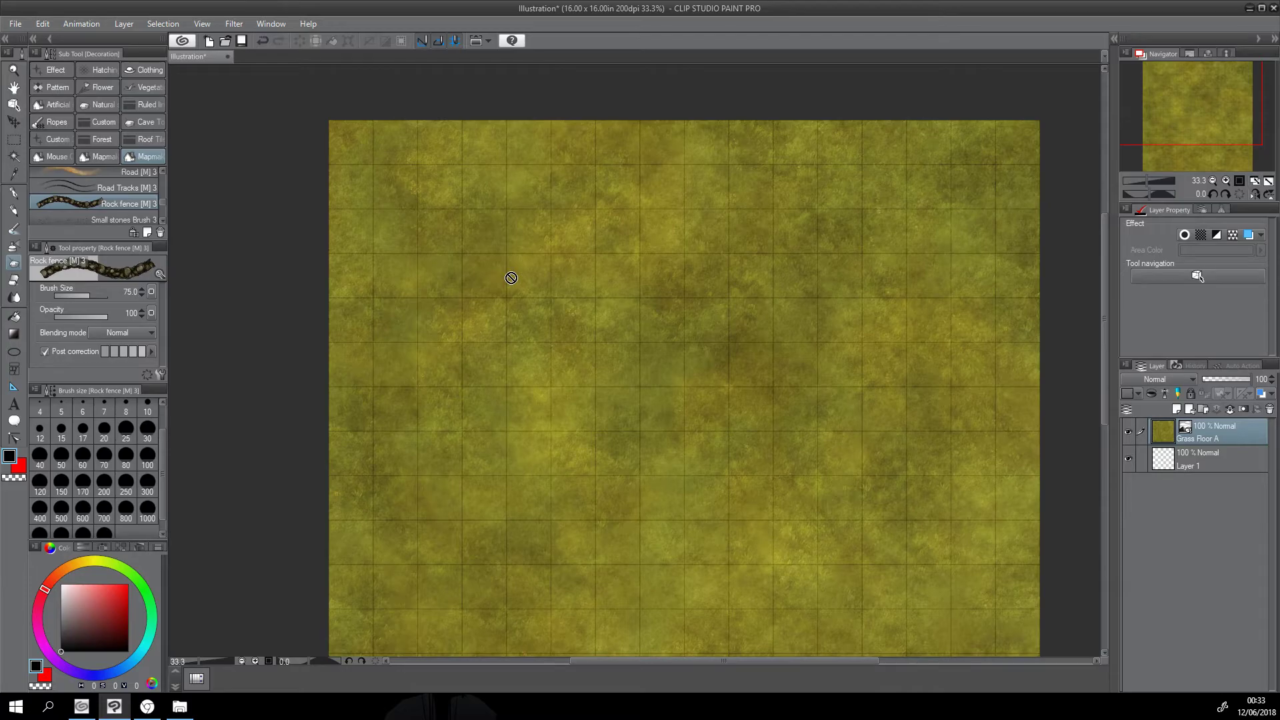
{"action": "scroll", "coordinate": [645, 338], "scroll_direction": "down", "scroll_amount": 1}
{"action": "left_click_drag", "start_coordinate": [644, 338], "coordinate": [564, 252]}
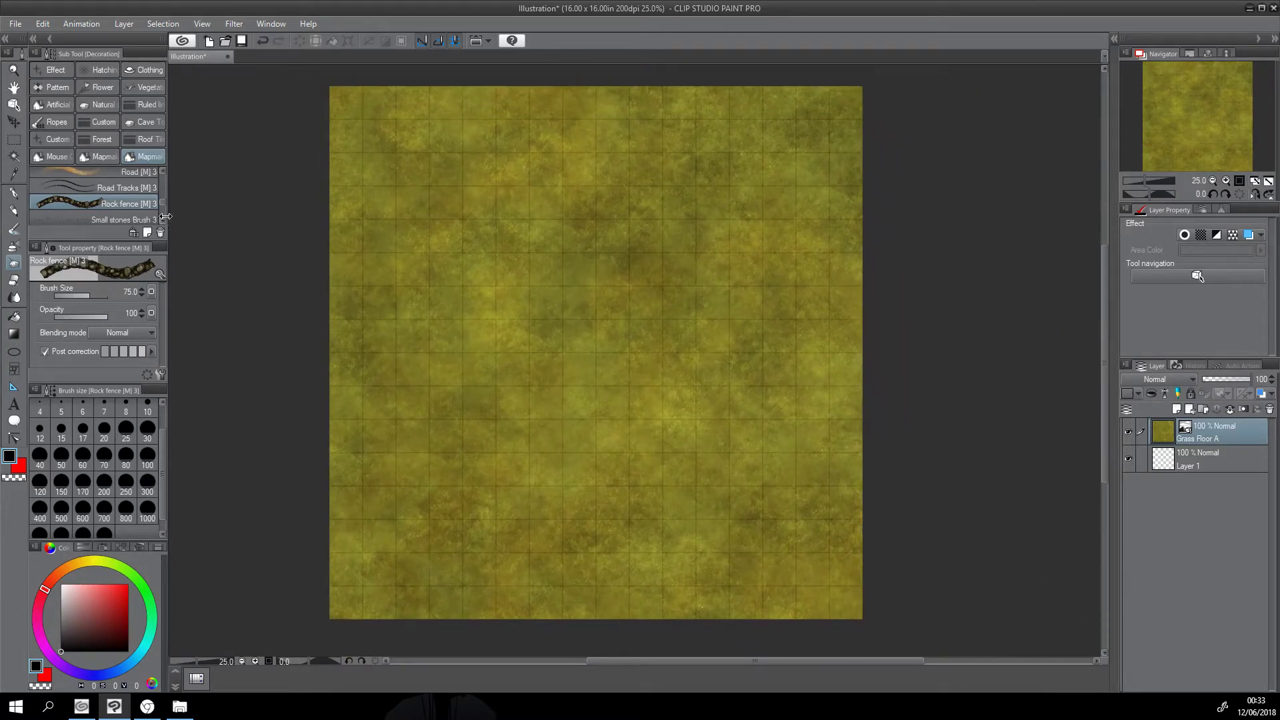
Step: Look through the map brushes and the Figure sub tools, including Rectangle and Continuous curve, ending on the Rock fence brush
{"action": "scroll", "coordinate": [158, 204], "scroll_direction": "down", "scroll_amount": 3}
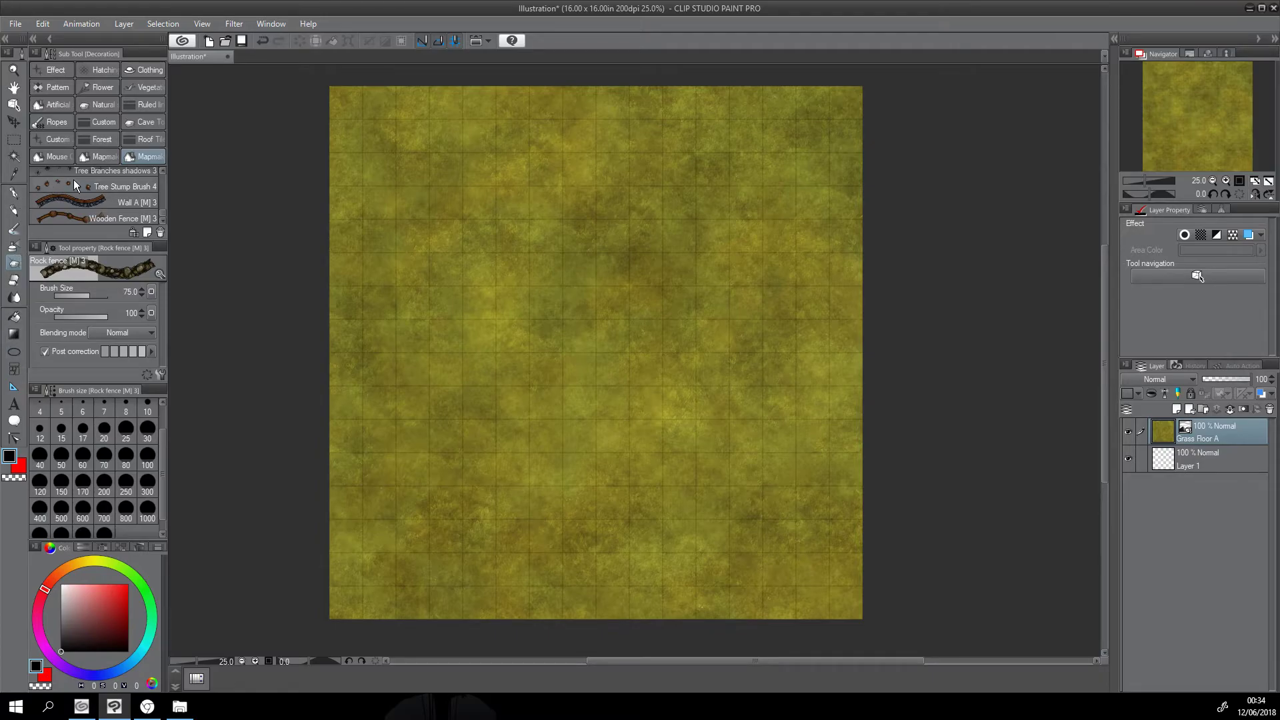
{"action": "left_click", "coordinate": [12, 355]}
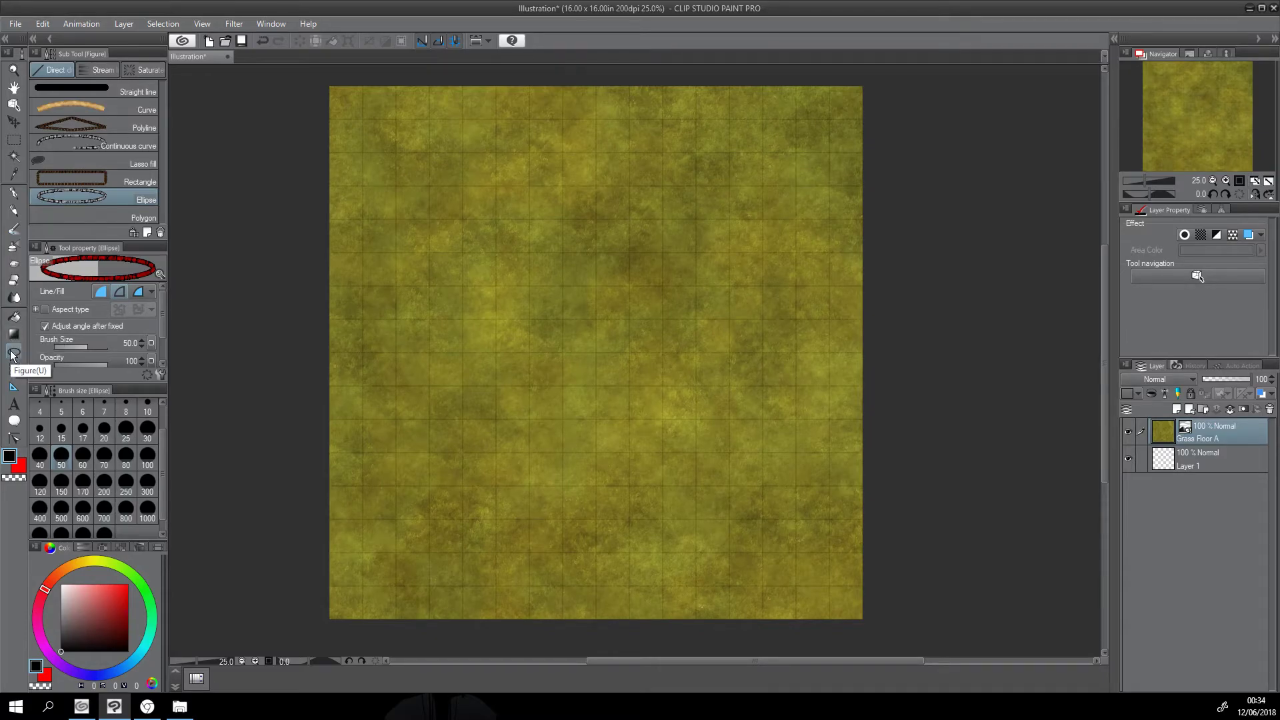
{"action": "left_click", "coordinate": [116, 185]}
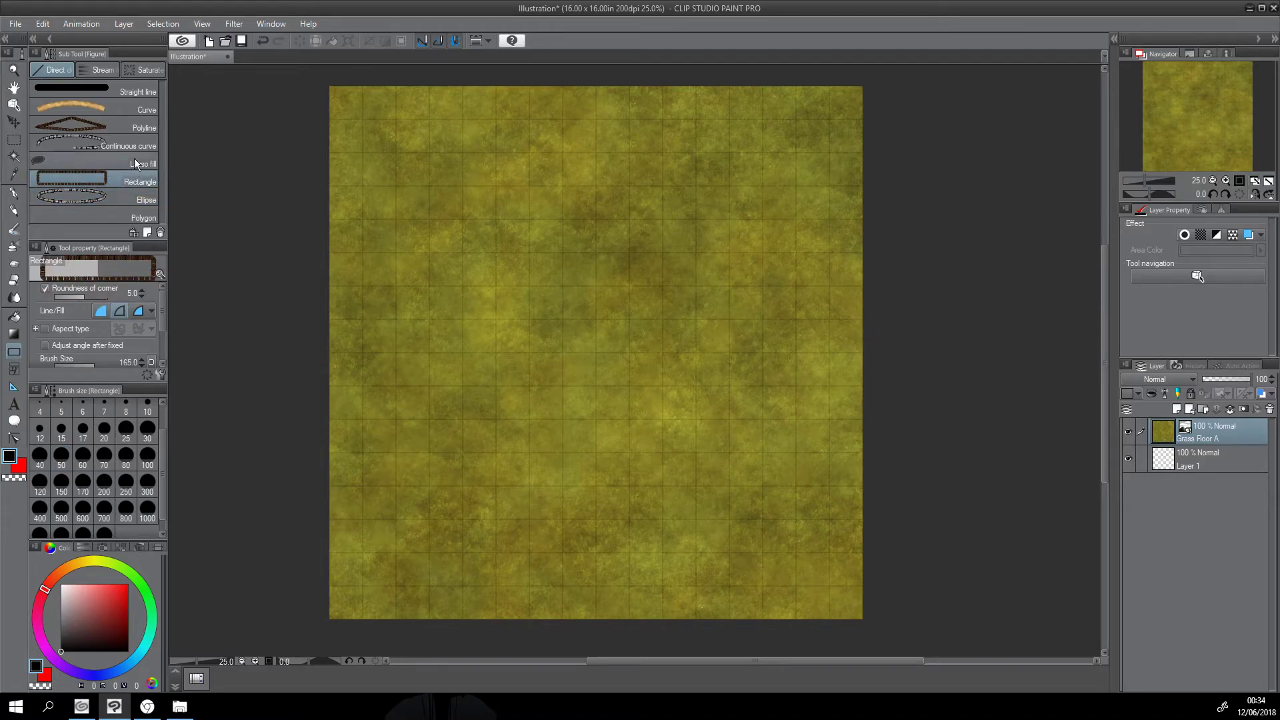
{"action": "left_click", "coordinate": [118, 141]}
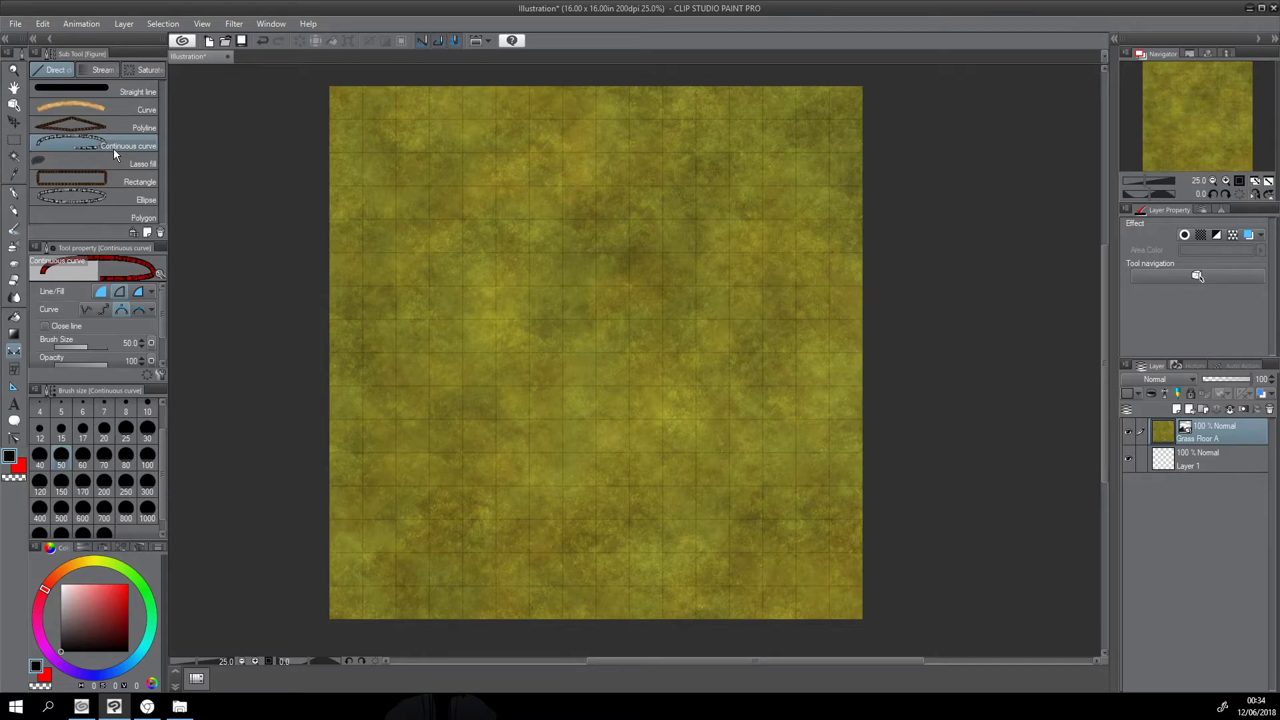
{"action": "left_click", "coordinate": [14, 334]}
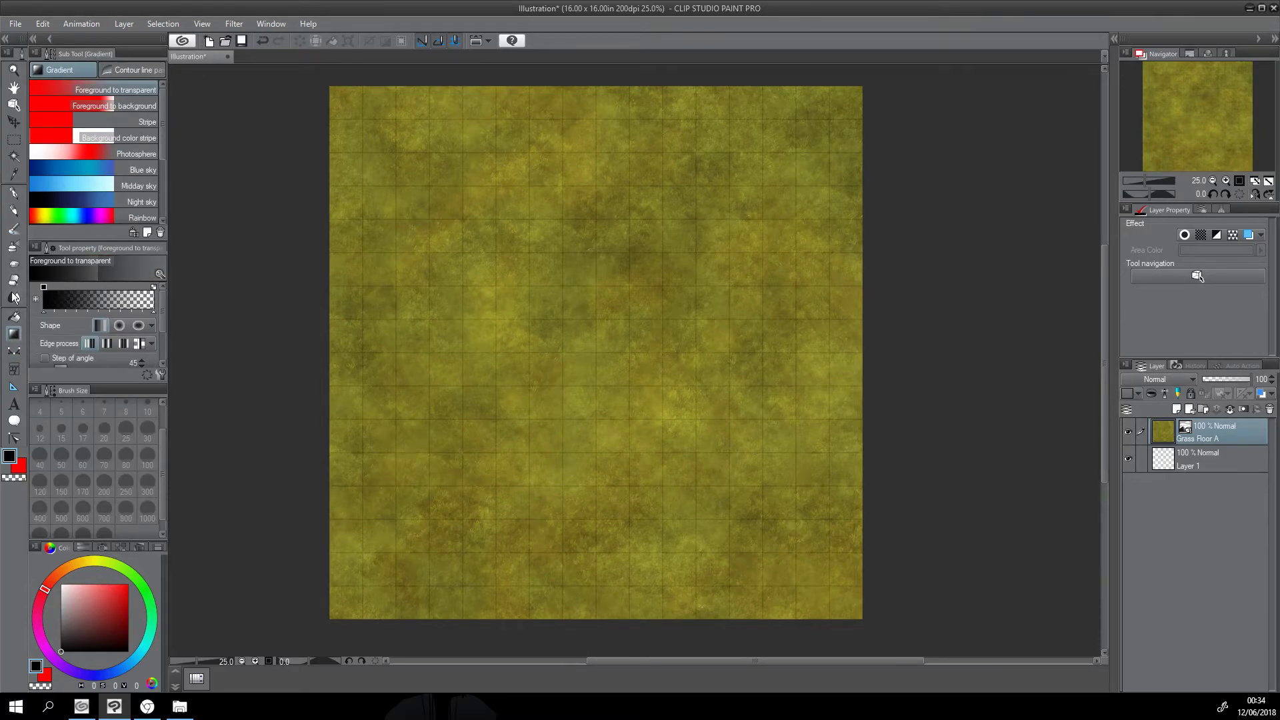
{"action": "left_click", "coordinate": [13, 264]}
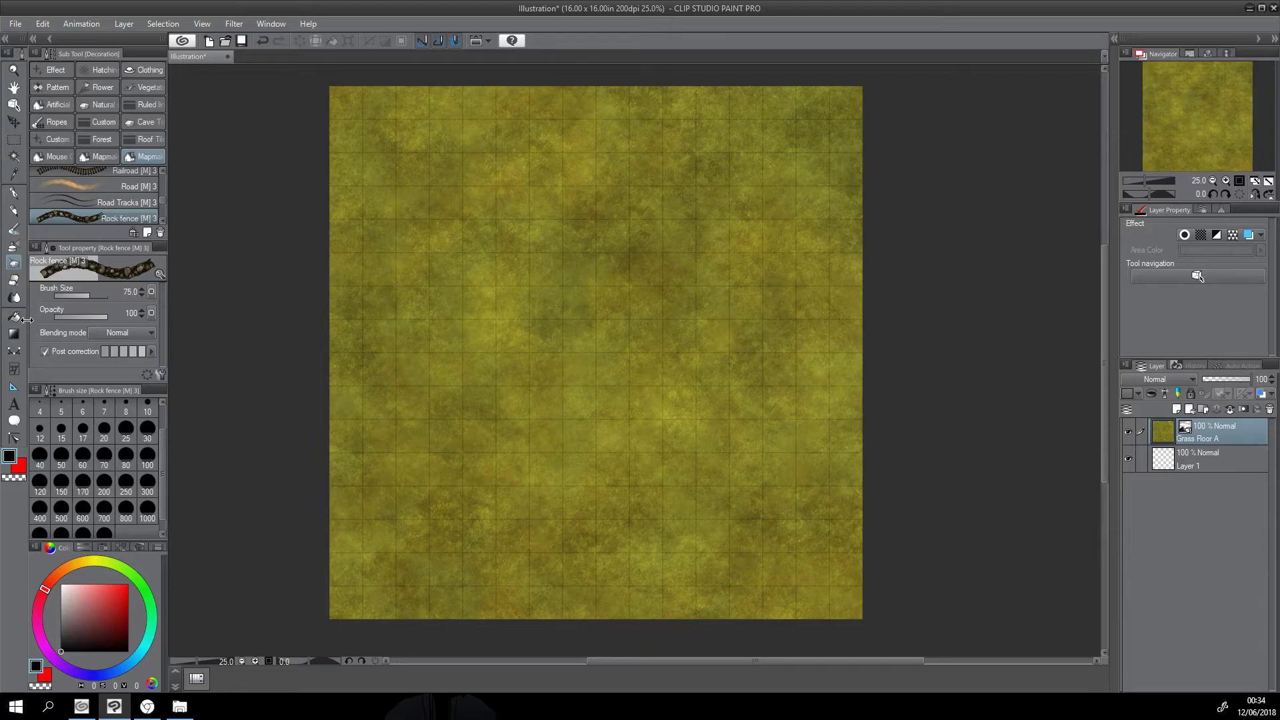
{"action": "left_click", "coordinate": [14, 351]}
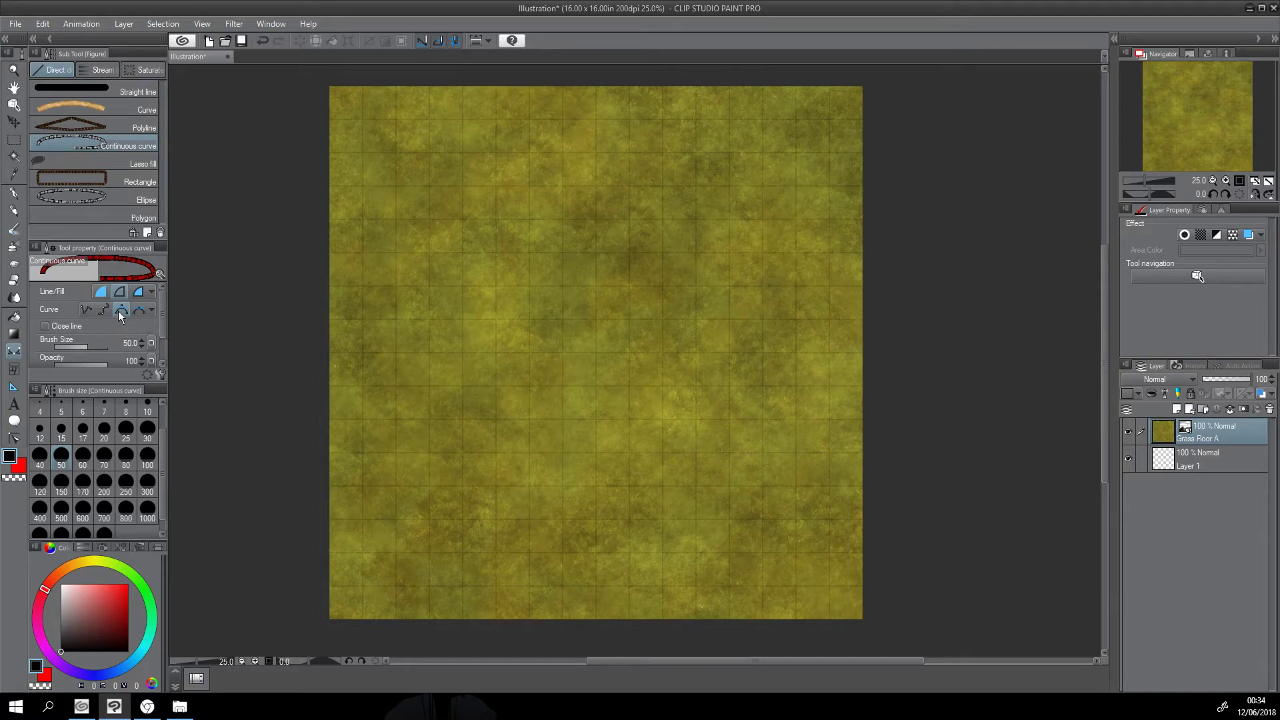
{"action": "left_click", "coordinate": [15, 266]}
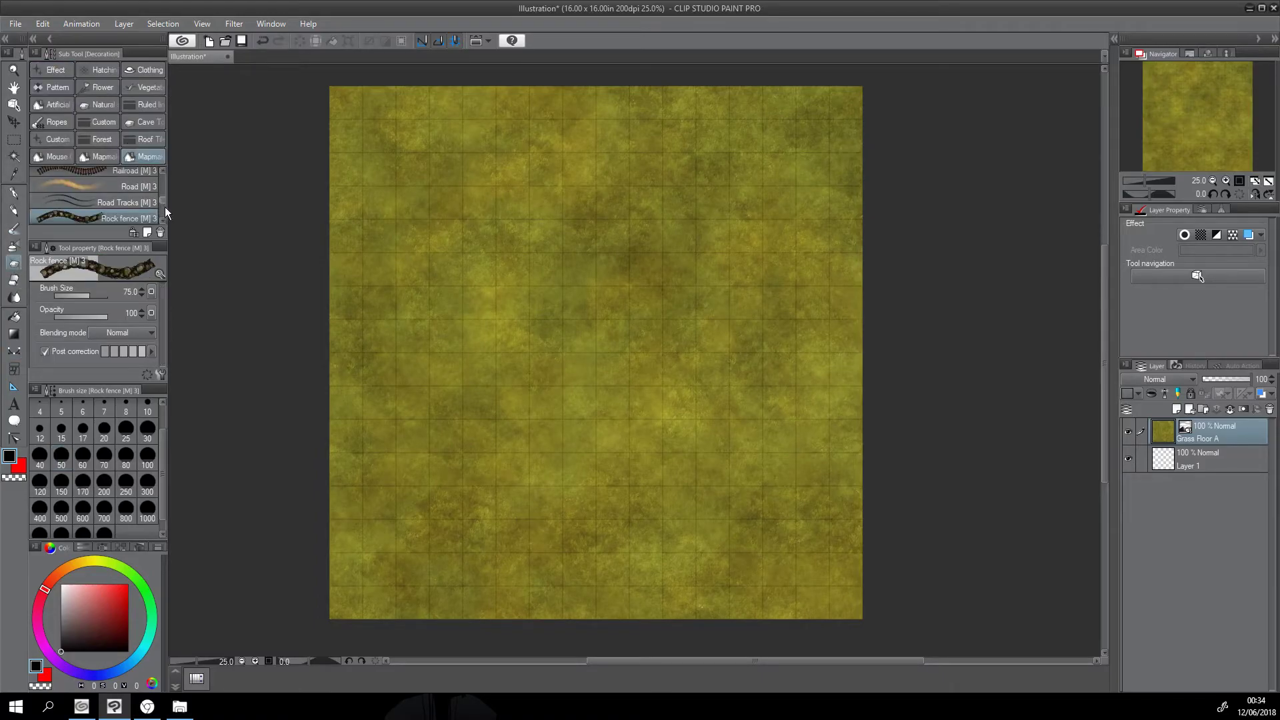
{"action": "left_click_drag", "start_coordinate": [162, 202], "coordinate": [159, 206]}
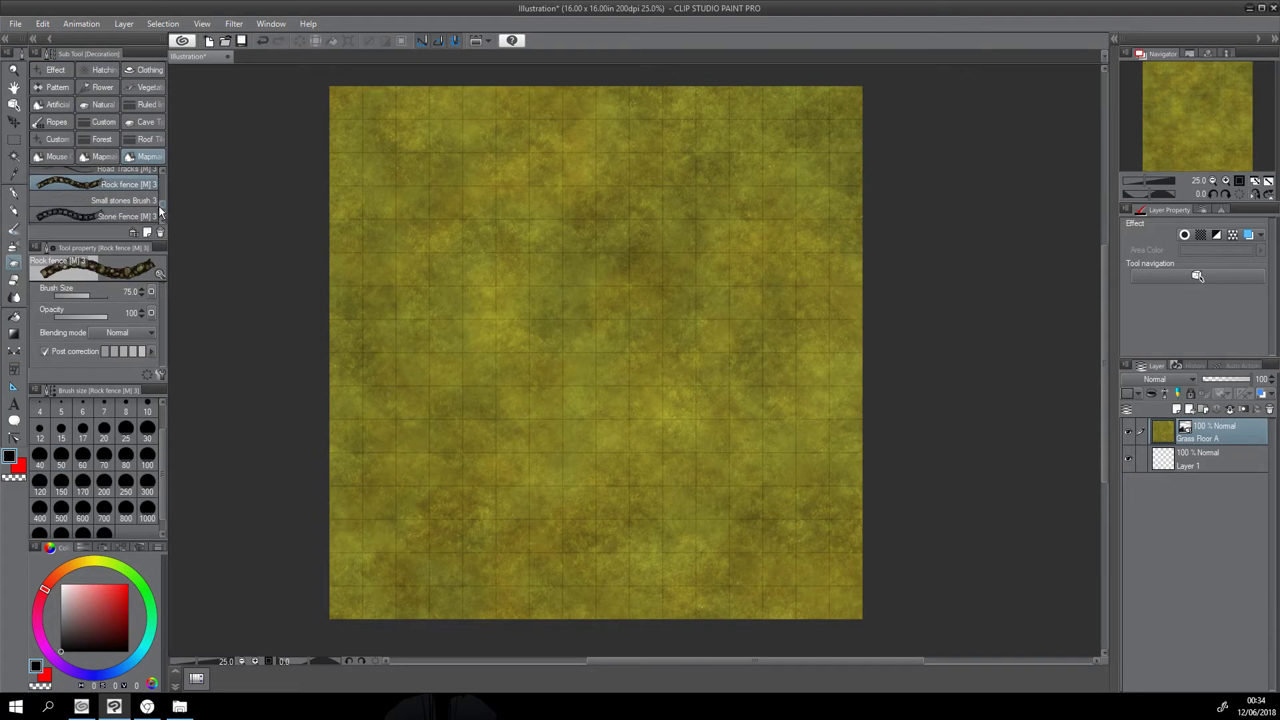
Step: Review the brush shape presets in the Rock fence brush's detailed settings and close them
{"action": "left_click", "coordinate": [159, 375]}
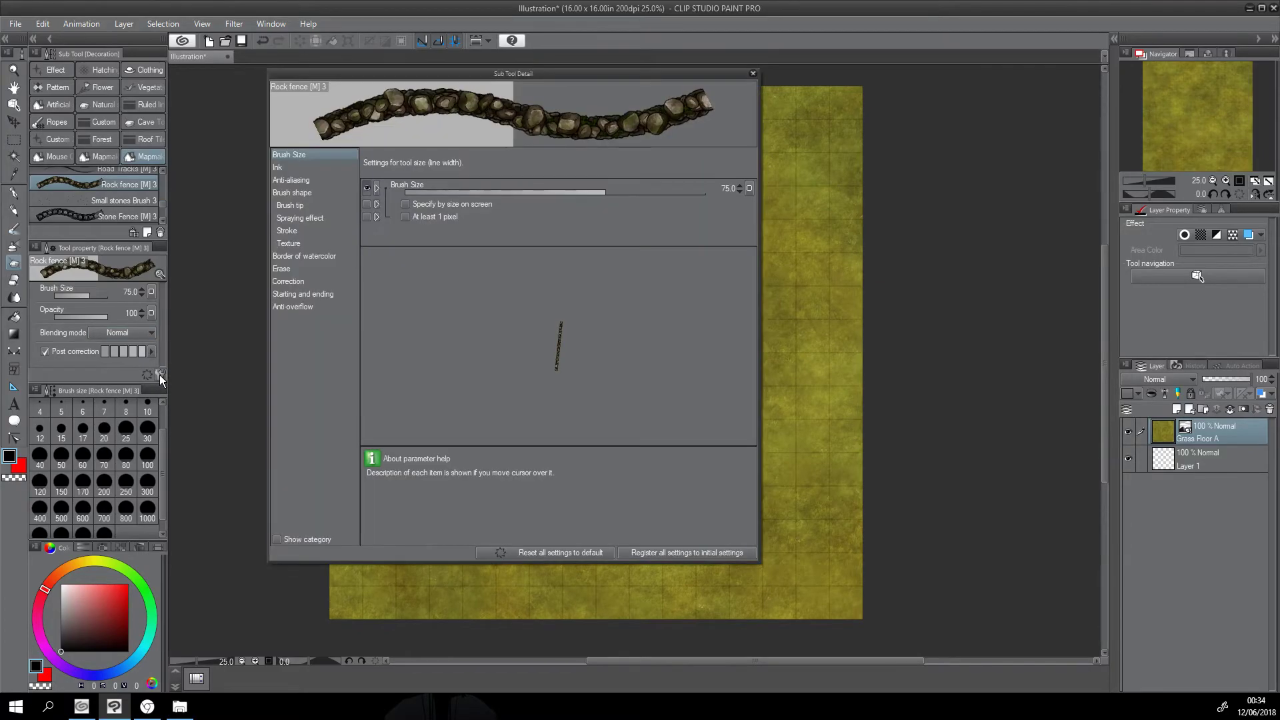
{"action": "left_click", "coordinate": [287, 193]}
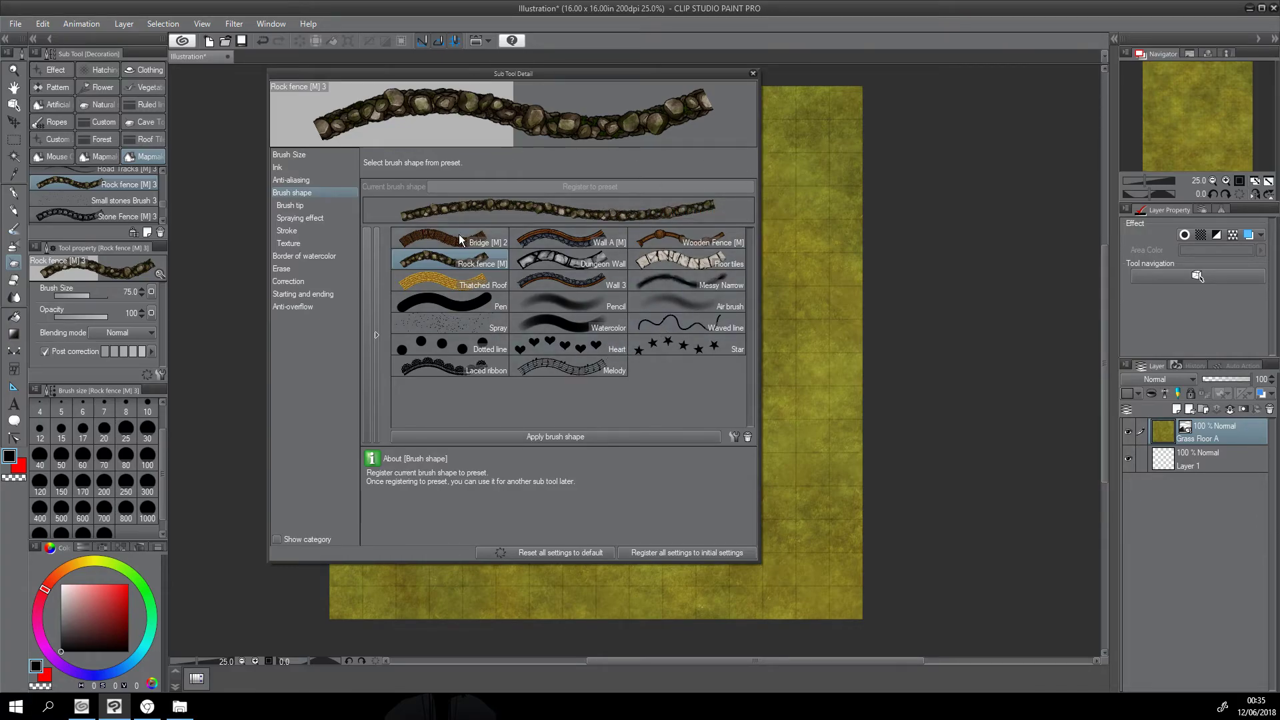
{"action": "left_click", "coordinate": [753, 75]}
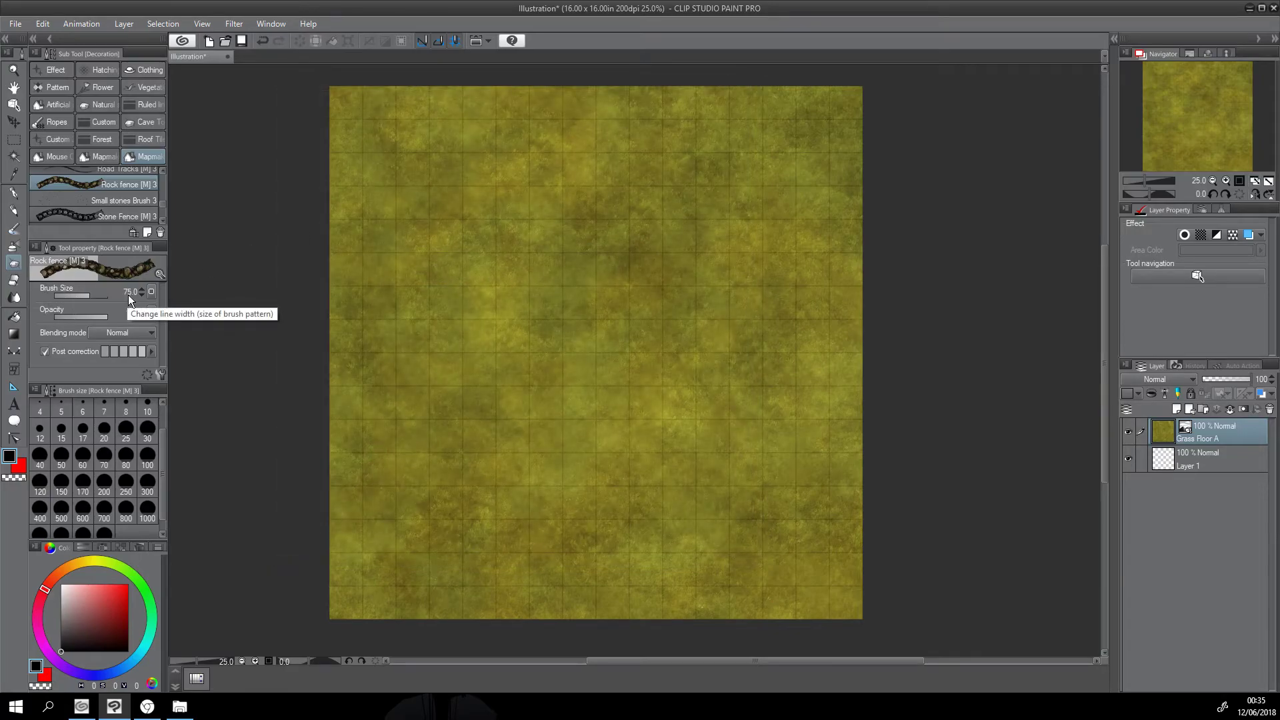
Step: Set the brush size of the Continuous curve figure tool to 75
{"action": "left_click", "coordinate": [14, 352]}
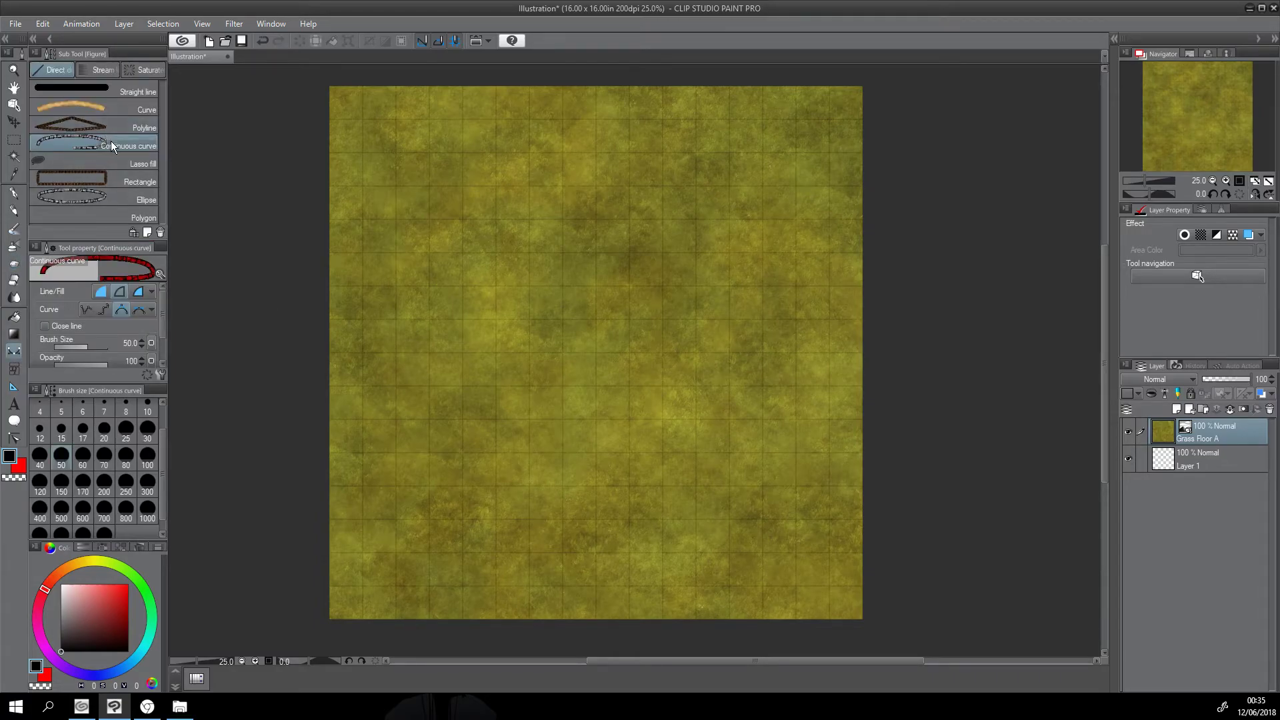
{"action": "left_click", "coordinate": [121, 310]}
{"action": "left_click", "coordinate": [130, 343]}
{"action": "key", "text": "BackSpace"}
{"action": "key", "text": "Return"}
Step: Set the Continuous curve tool's brush shape to the Rock fence [M] preset
{"action": "left_click", "coordinate": [23, 266]}
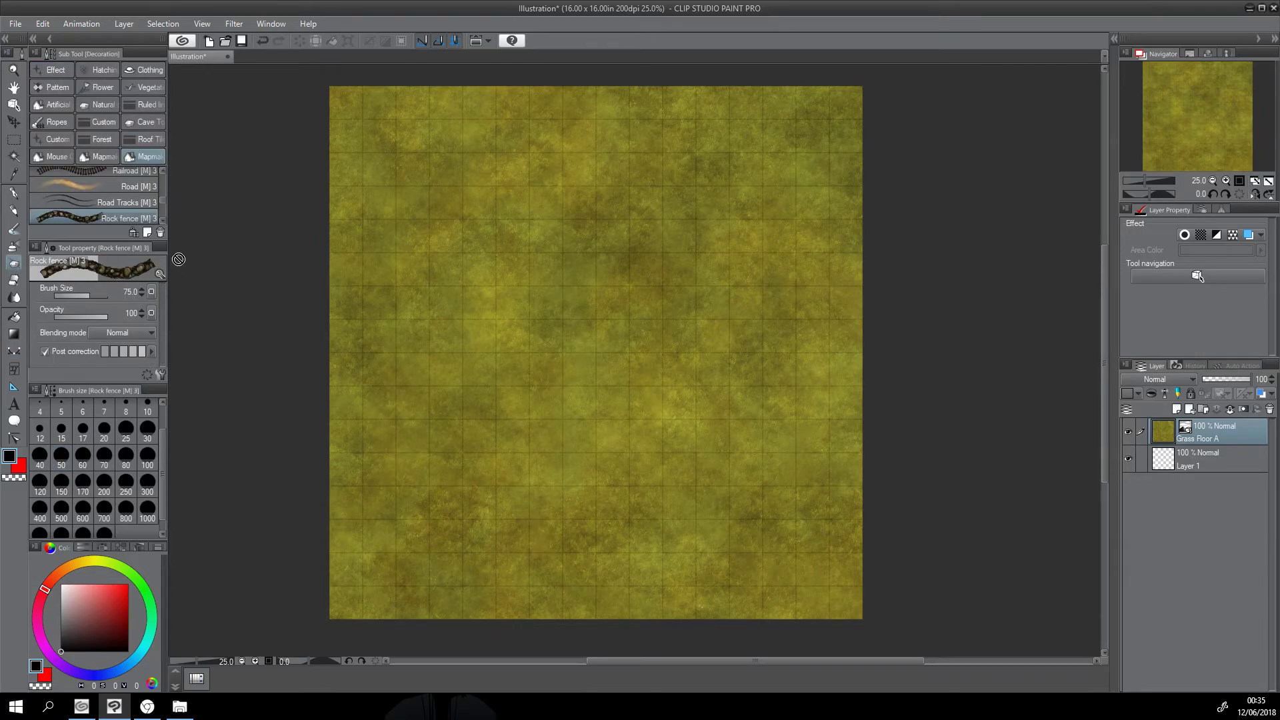
{"action": "left_click", "coordinate": [14, 353]}
{"action": "mouse_move", "coordinate": [161, 314]}
{"action": "left_mouse_down"}
{"action": "mouse_move", "coordinate": [162, 340]}
{"action": "mouse_move", "coordinate": [162, 302]}
{"action": "mouse_move", "coordinate": [163, 330]}
{"action": "left_mouse_up"}
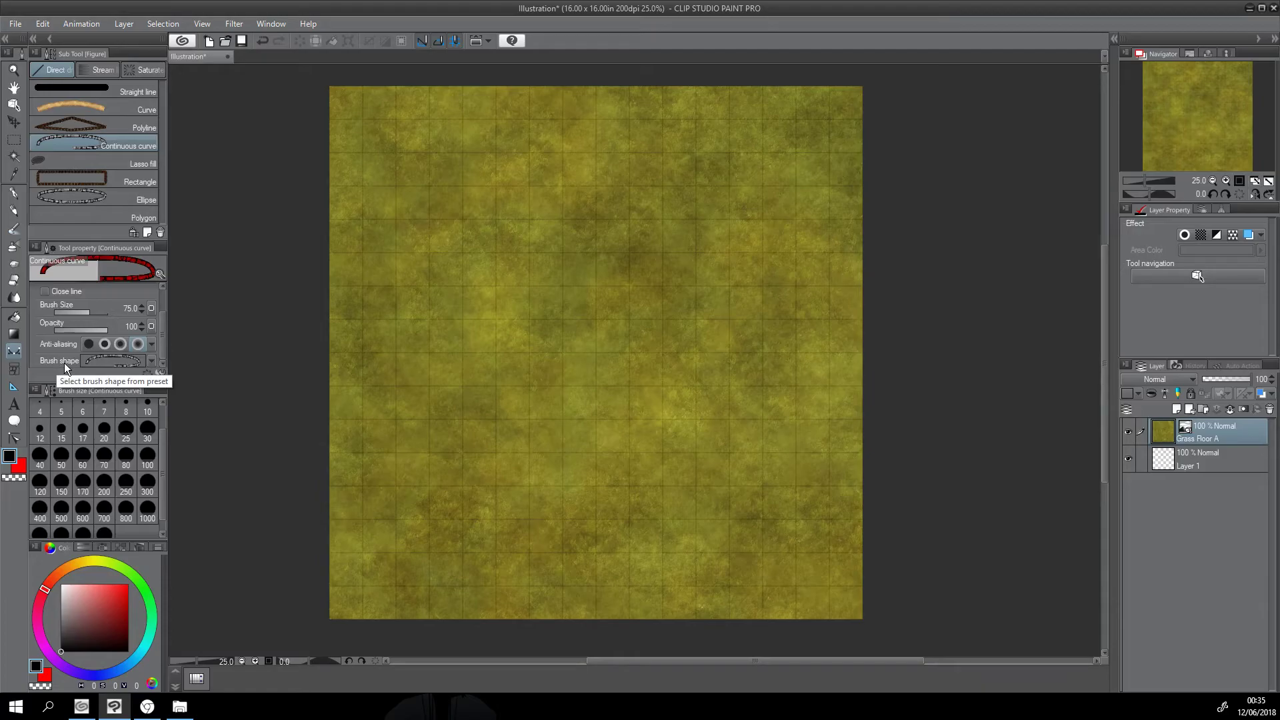
{"action": "left_click", "coordinate": [151, 361]}
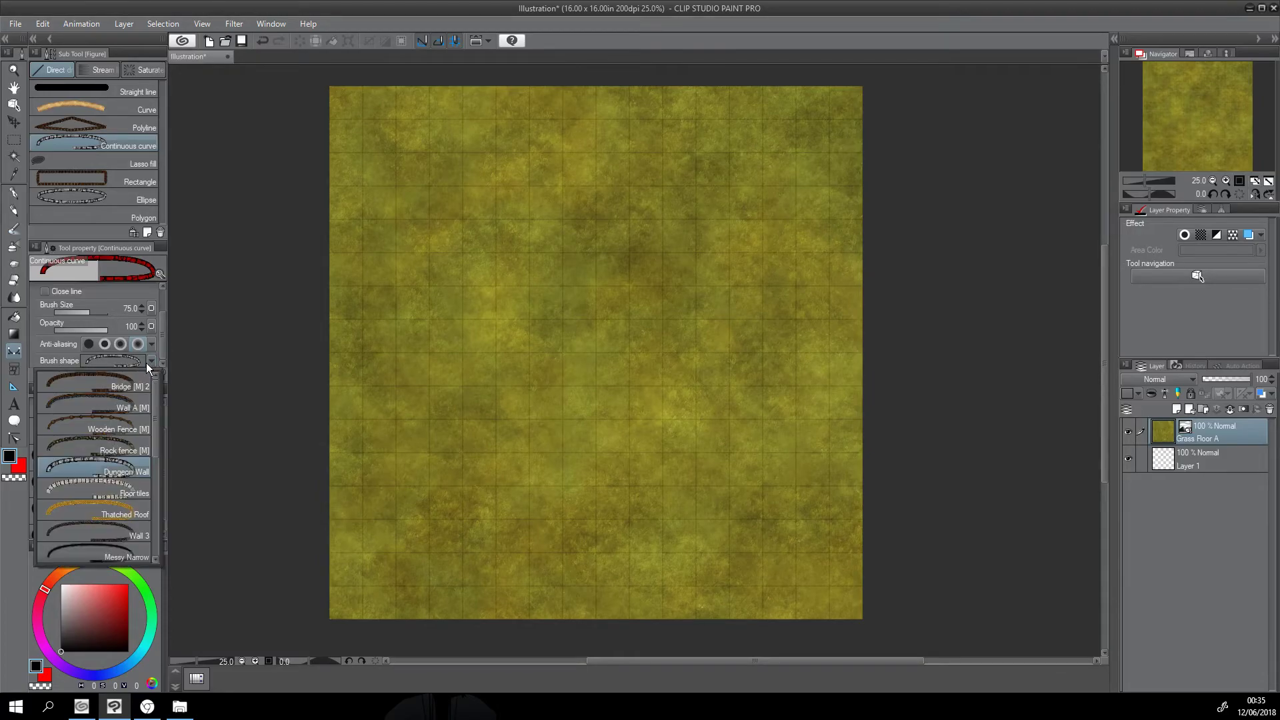
{"action": "left_click", "coordinate": [98, 445]}
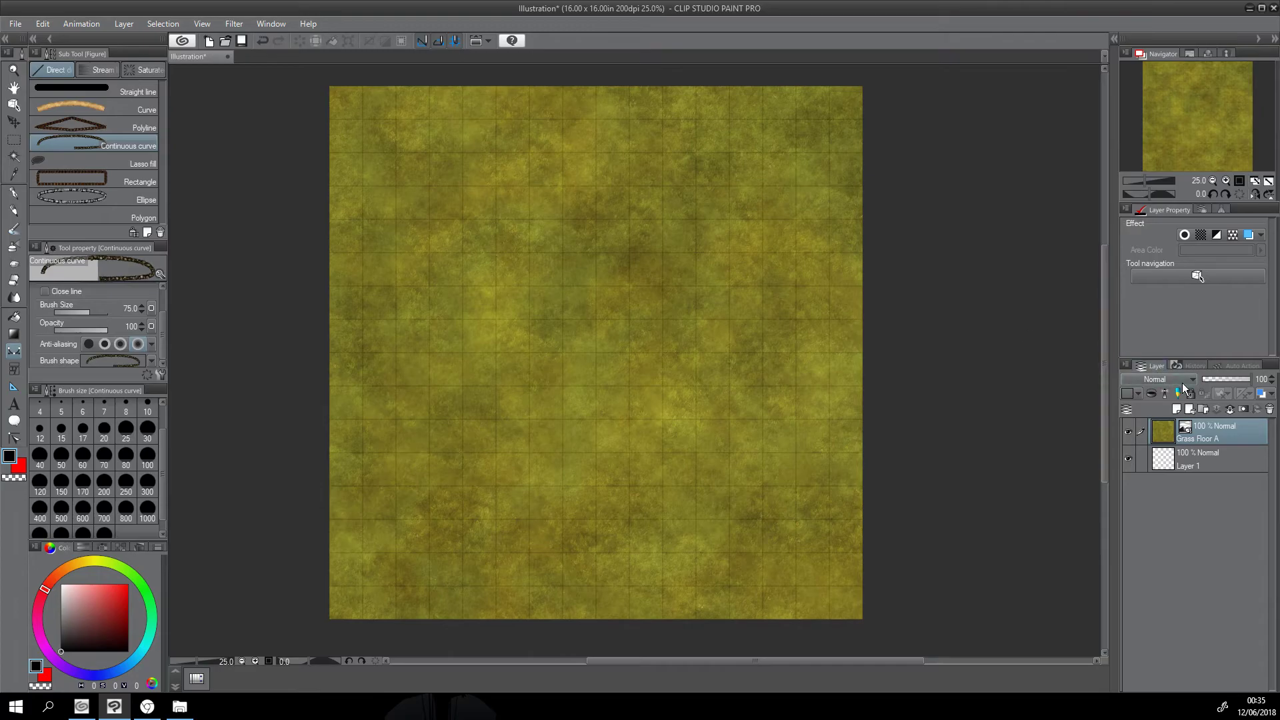
Step: Move Layer 1 above the Grass Floor A layer
{"action": "left_click_drag", "start_coordinate": [1235, 458], "coordinate": [1181, 417]}
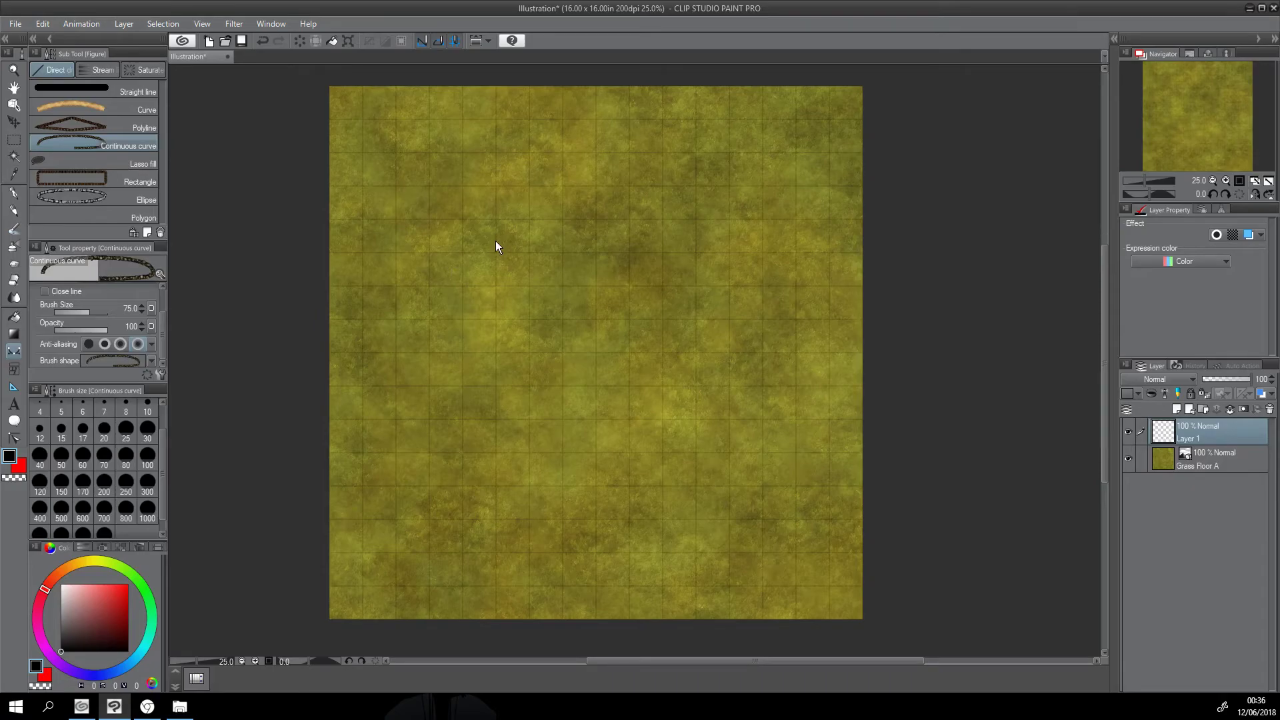
{"action": "scroll", "coordinate": [495, 321], "scroll_direction": "up", "scroll_amount": 1}
{"action": "scroll", "coordinate": [494, 321], "scroll_direction": "up", "scroll_amount": 1}
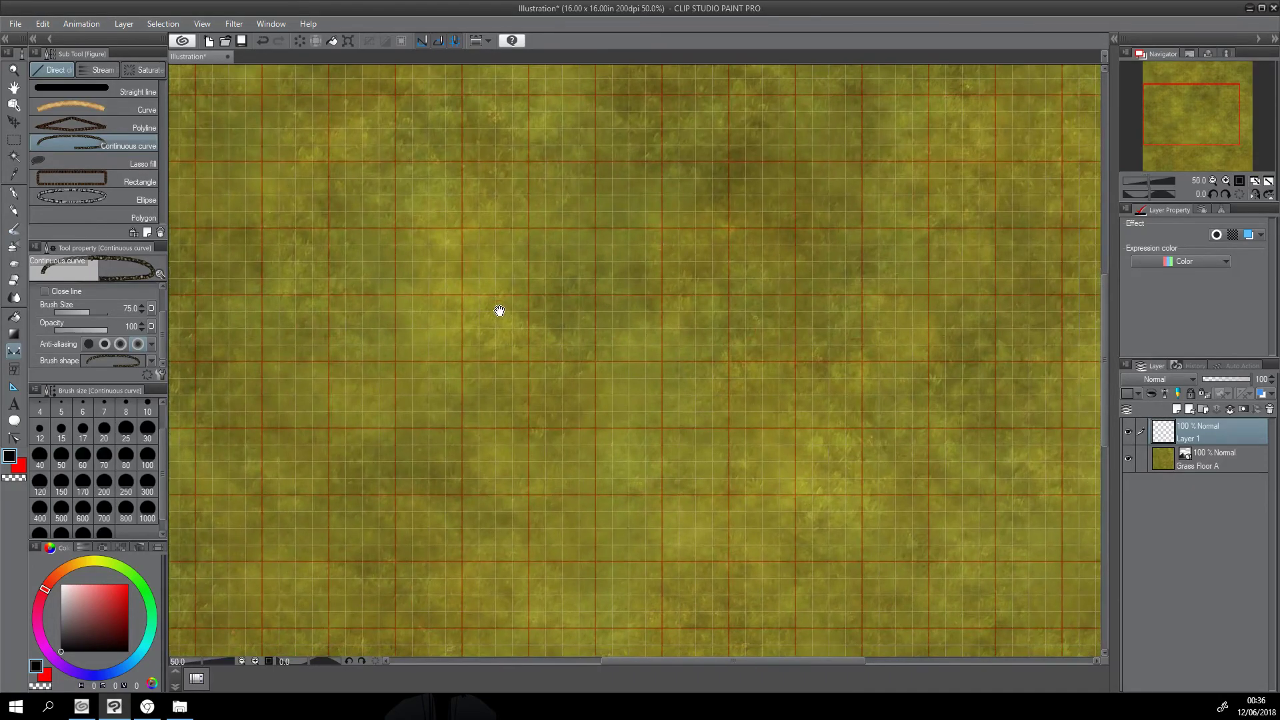
Step: Draw a closed rock fence with the Continuous curve, about 8.5 grid squares wide and 5 high, with a diagonal upper-right corner
{"action": "mouse_move", "coordinate": [396, 295]}
{"action": "left_mouse_down"}
{"action": "mouse_move", "coordinate": [749, 288]}
{"action": "mouse_move", "coordinate": [729, 289]}
{"action": "left_mouse_up"}
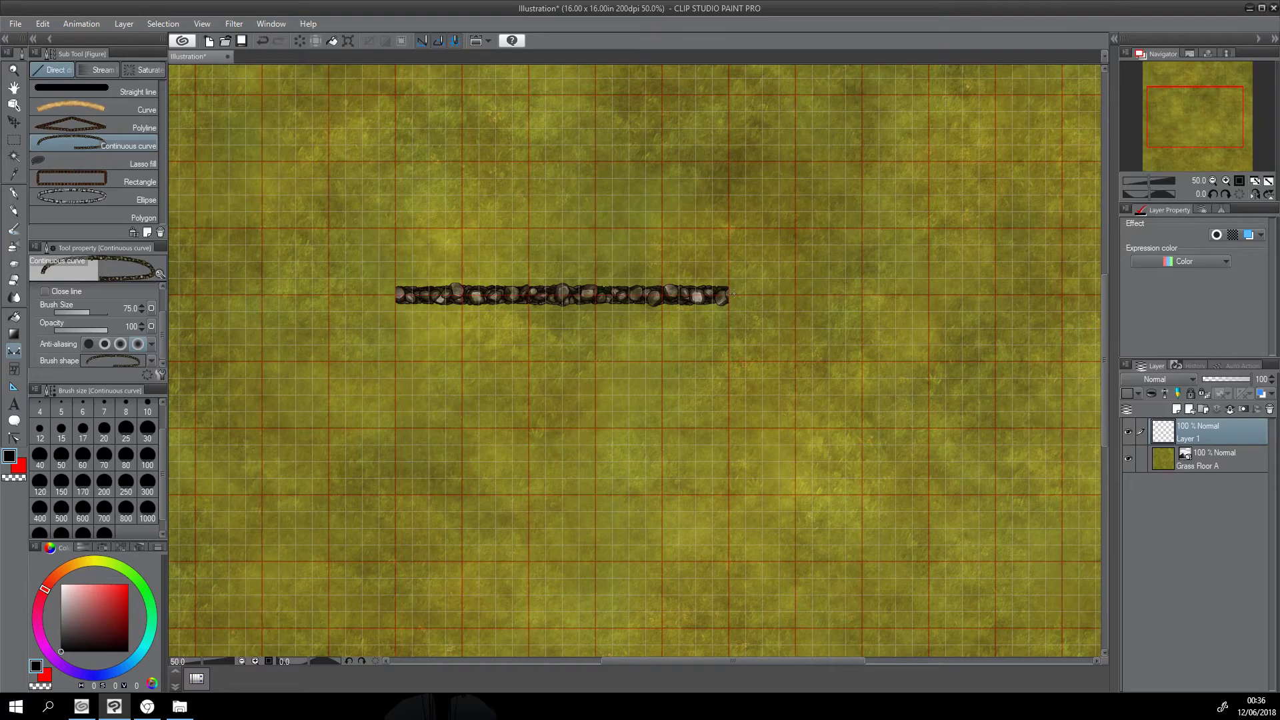
{"action": "left_click", "coordinate": [731, 294]}
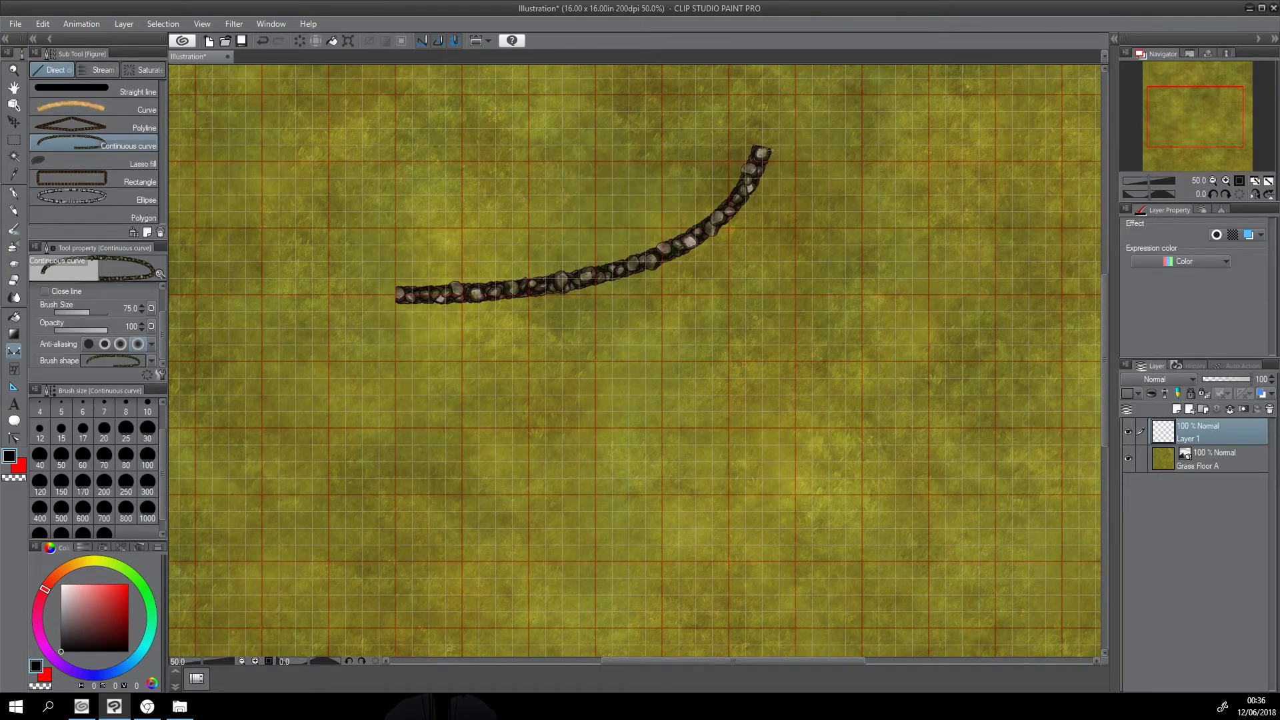
{"action": "left_click_drag", "start_coordinate": [855, 314], "coordinate": [709, 282]}
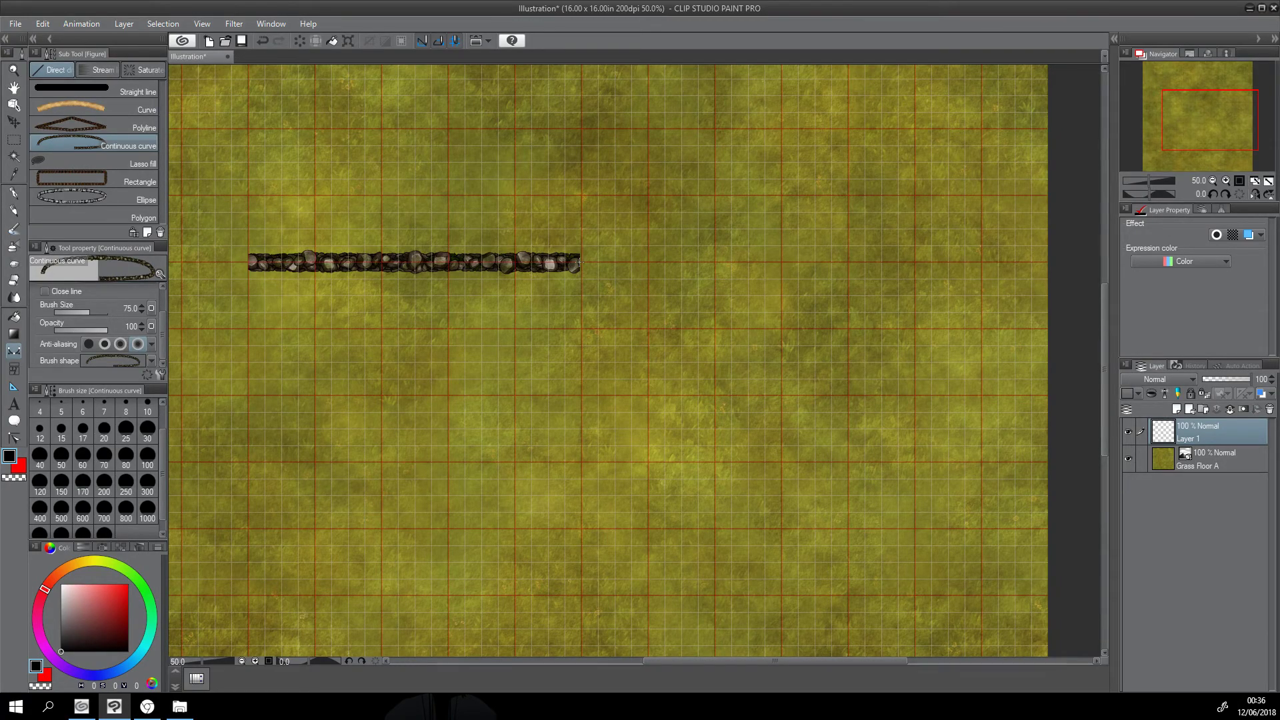
{"action": "left_click_drag", "start_coordinate": [579, 264], "coordinate": [630, 261]}
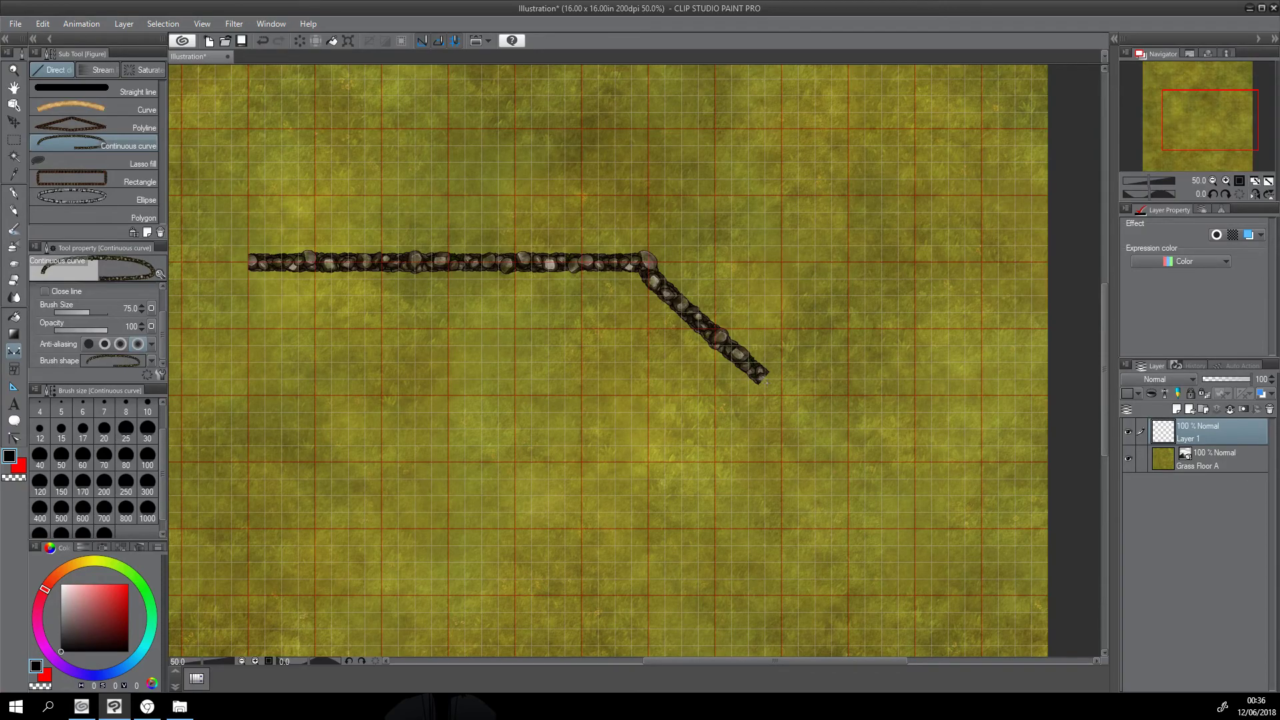
{"action": "left_click", "coordinate": [781, 396]}
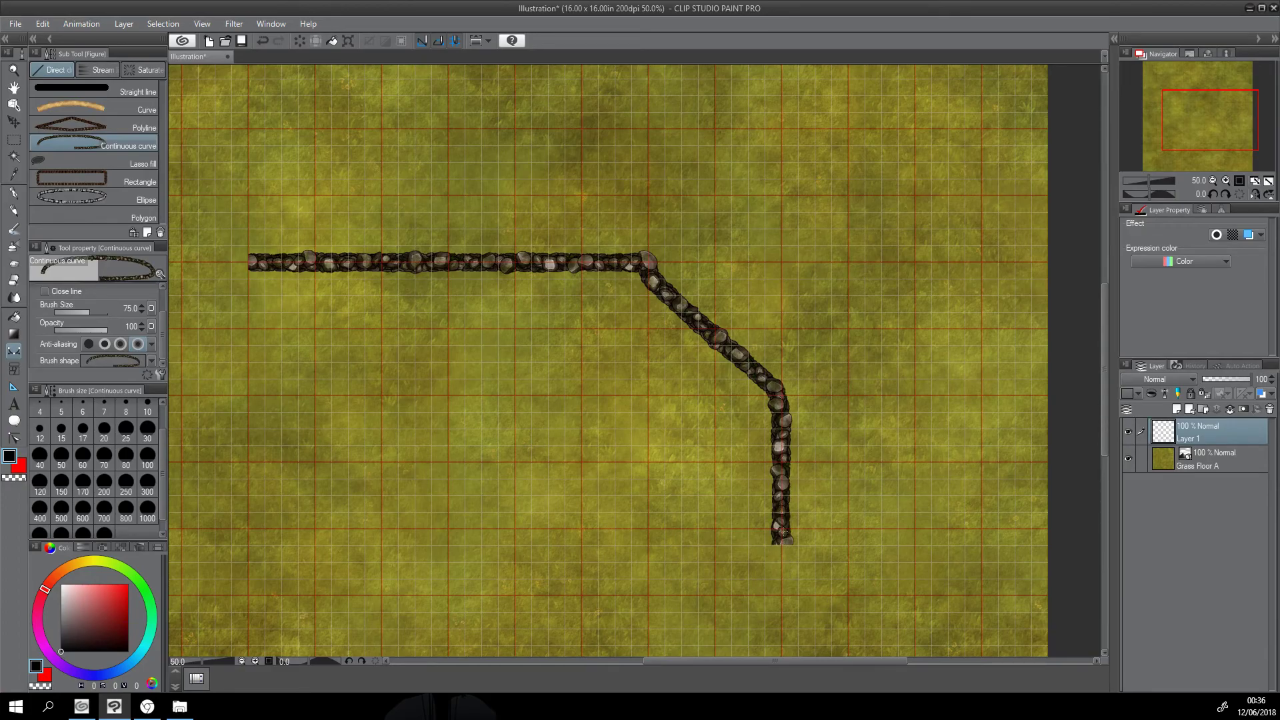
{"action": "scroll", "coordinate": [781, 516], "scroll_direction": "down", "scroll_amount": 3}
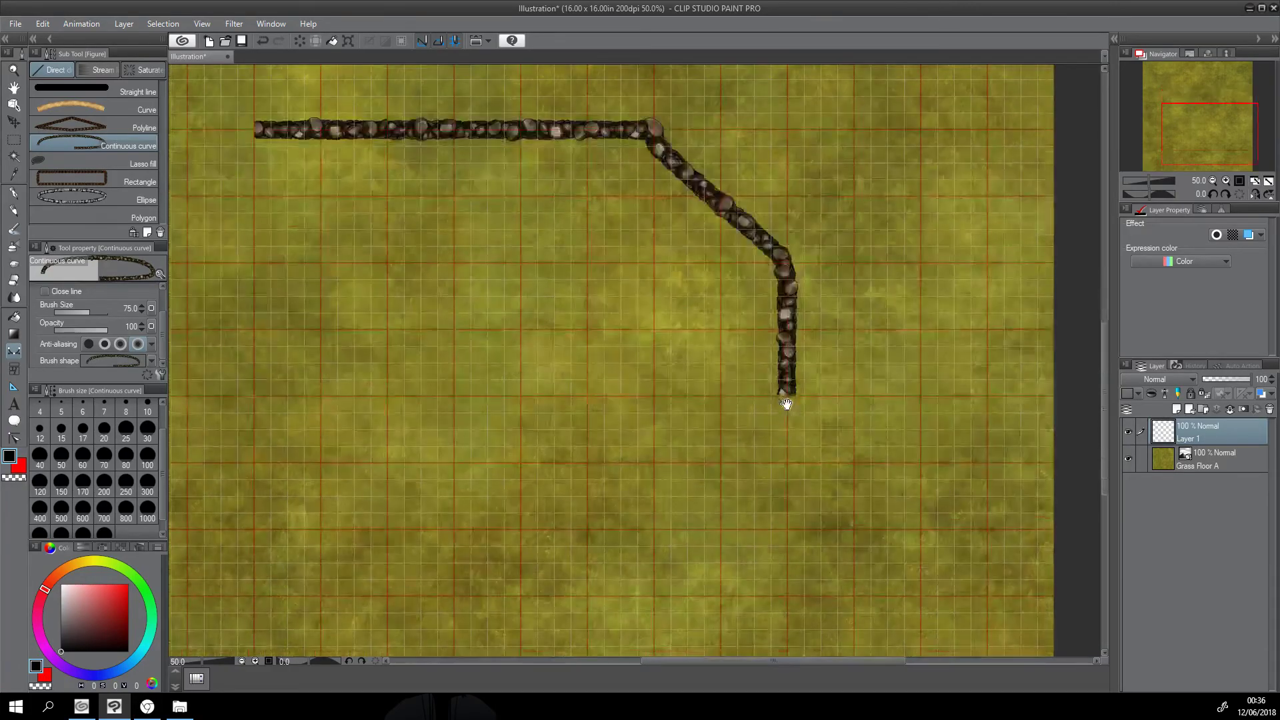
{"action": "left_click", "coordinate": [788, 413]}
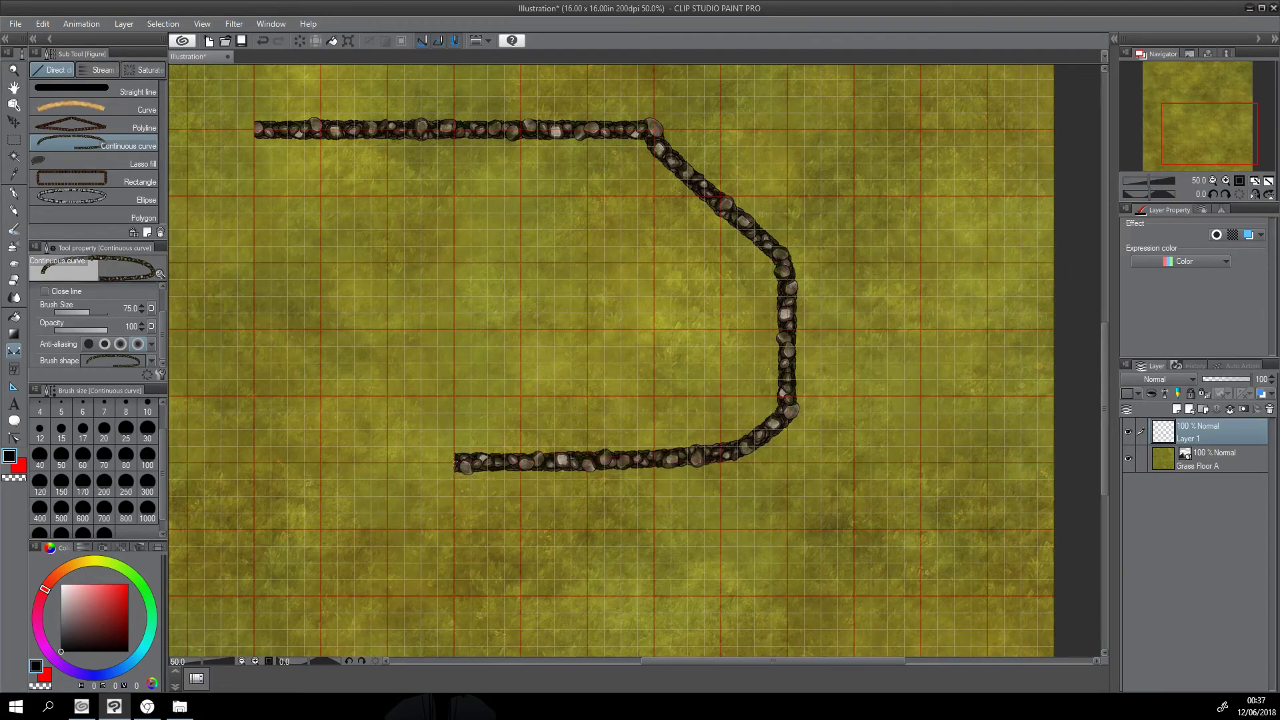
{"action": "left_click", "coordinate": [270, 460]}
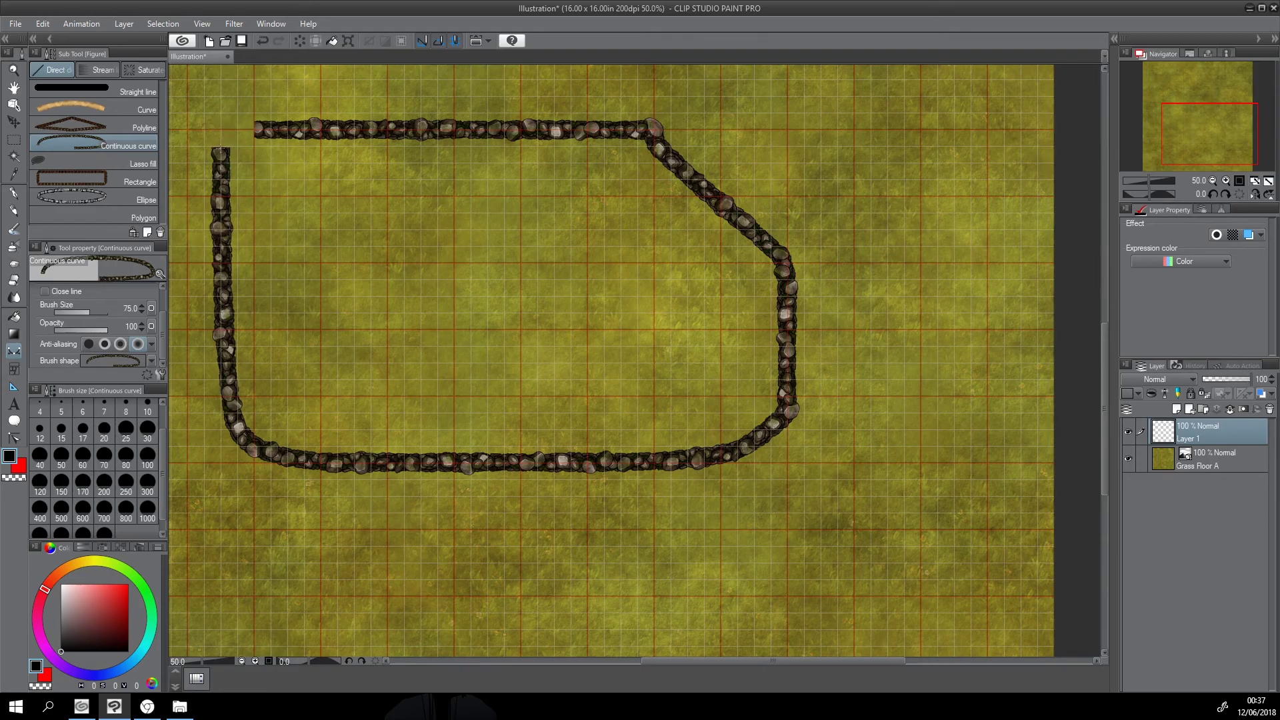
{"action": "double_click", "coordinate": [249, 127]}
Step: Examine the drawn rock fence up close along its sides and corners
{"action": "left_click_drag", "start_coordinate": [258, 130], "coordinate": [337, 140]}
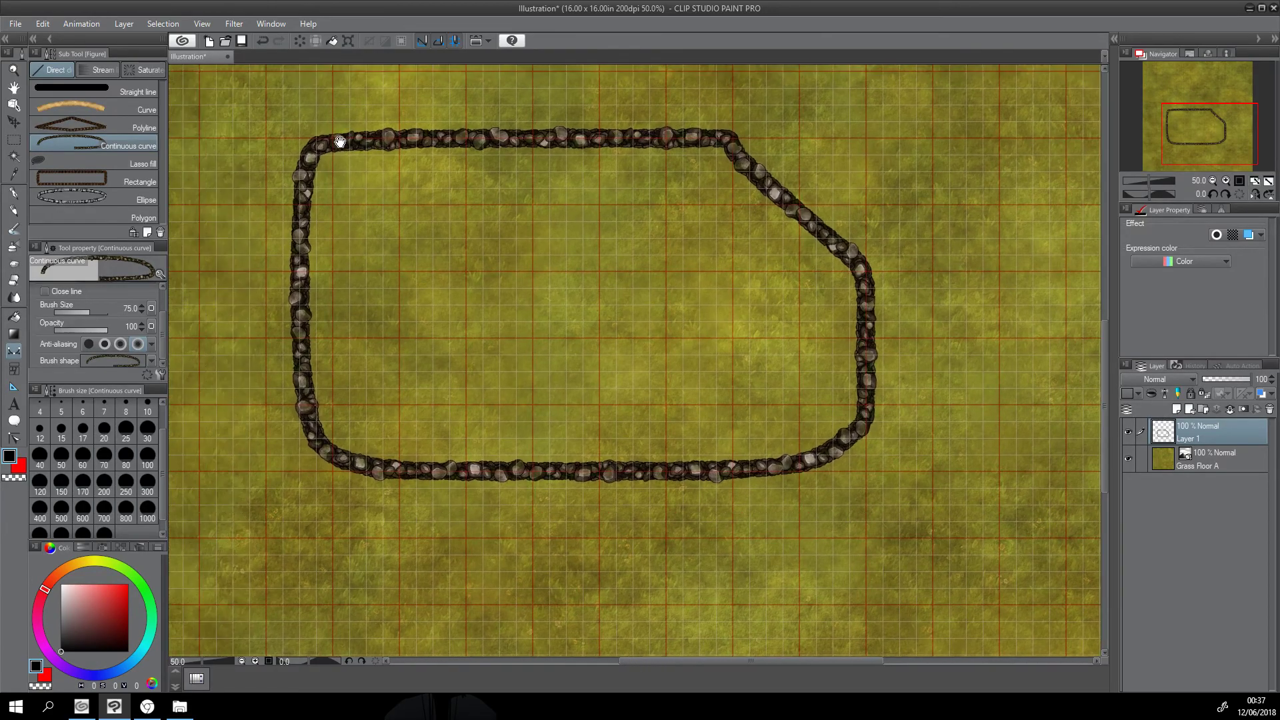
{"action": "scroll", "coordinate": [337, 139], "scroll_direction": "down", "scroll_amount": 1}
{"action": "left_click_drag", "start_coordinate": [458, 165], "coordinate": [474, 256]}
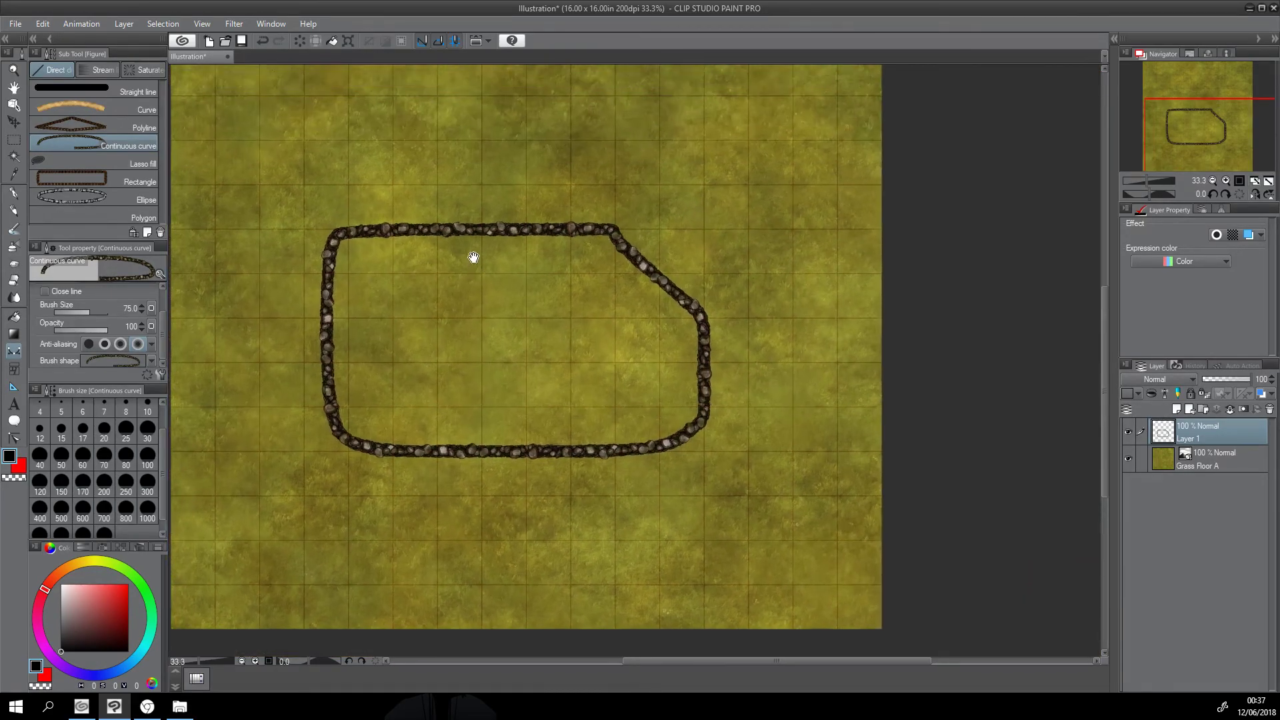
{"action": "left_click", "coordinate": [349, 231], "text": "ctrl"}
{"action": "left_click", "coordinate": [349, 231], "text": "ctrl"}
{"action": "left_click", "coordinate": [349, 230], "text": "ctrl"}
{"action": "left_click_drag", "start_coordinate": [531, 289], "coordinate": [353, 287]}
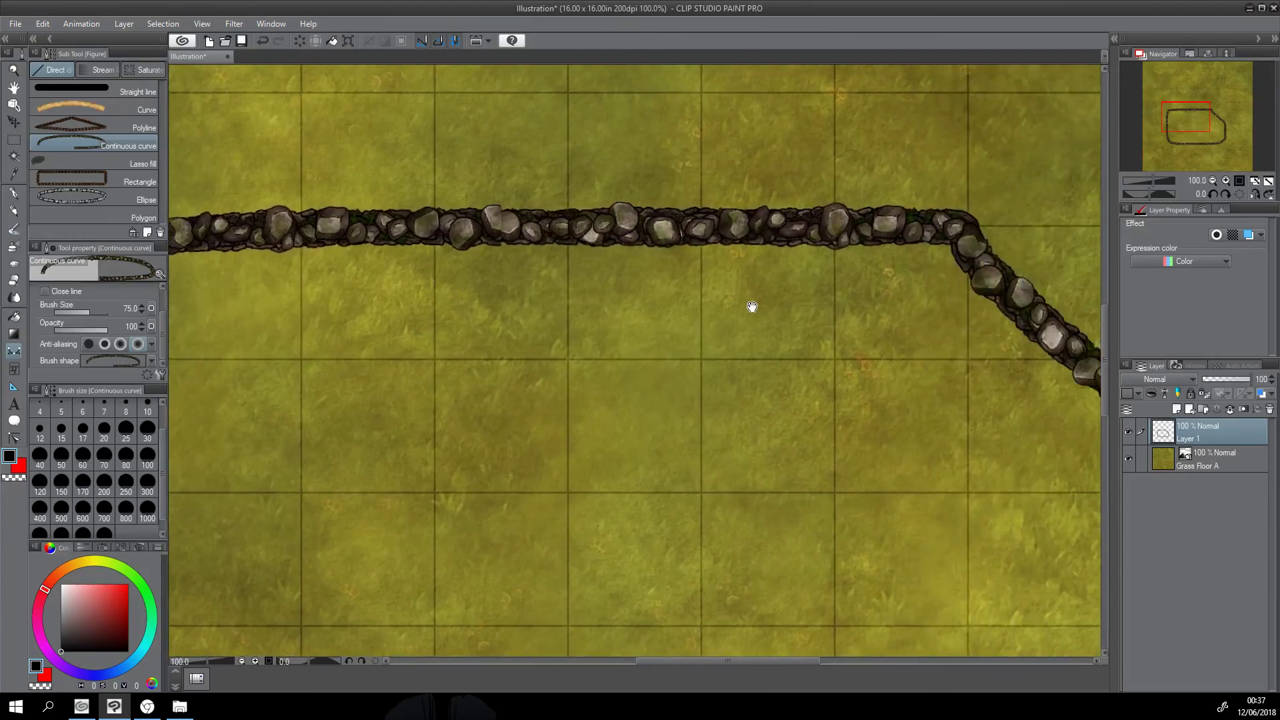
{"action": "left_click_drag", "start_coordinate": [726, 303], "coordinate": [468, 282]}
{"action": "left_click_drag", "start_coordinate": [777, 428], "coordinate": [571, 275]}
{"action": "left_click_drag", "start_coordinate": [628, 470], "coordinate": [655, 269]}
{"action": "left_click_drag", "start_coordinate": [459, 374], "coordinate": [703, 317]}
{"action": "left_click_drag", "start_coordinate": [467, 372], "coordinate": [711, 354]}
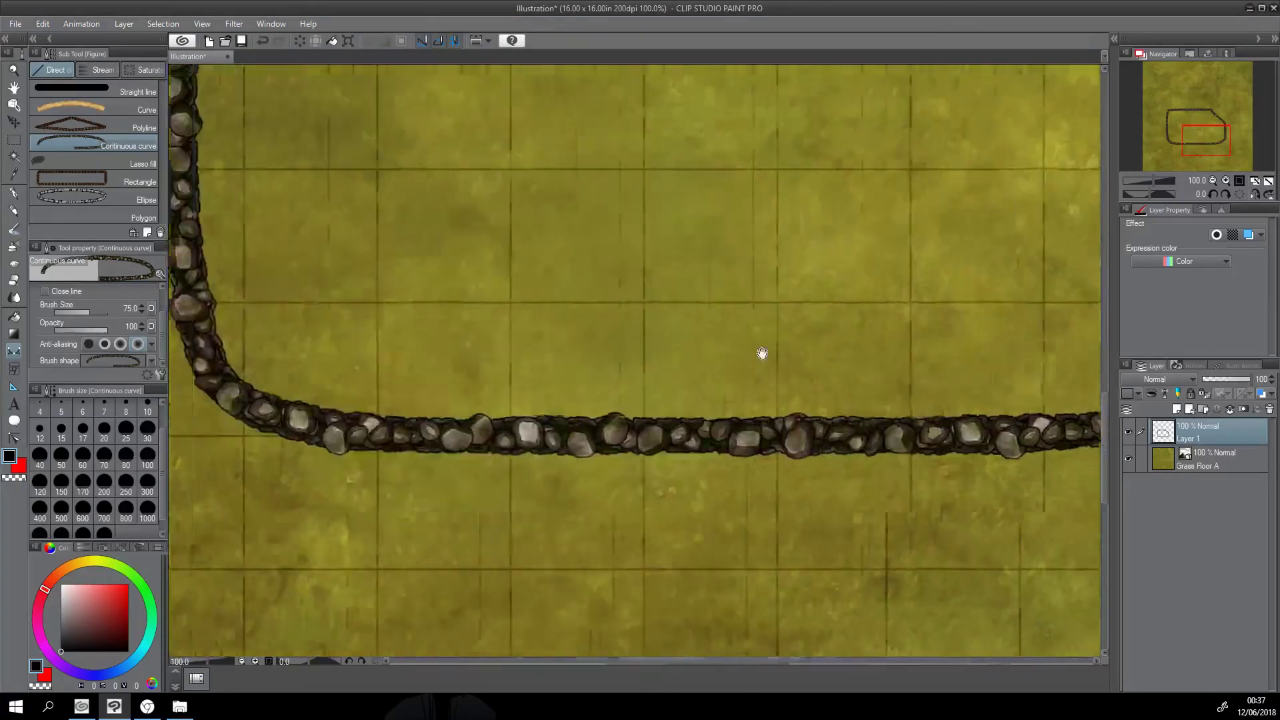
Step: Run the shadow auto action on the rock fence layer and move the shadow layer between Layer 1 and Grass Floor A
{"action": "left_click_drag", "start_coordinate": [347, 336], "coordinate": [566, 360]}
{"action": "left_click_drag", "start_coordinate": [519, 218], "coordinate": [519, 408]}
{"action": "left_click_drag", "start_coordinate": [505, 148], "coordinate": [453, 396]}
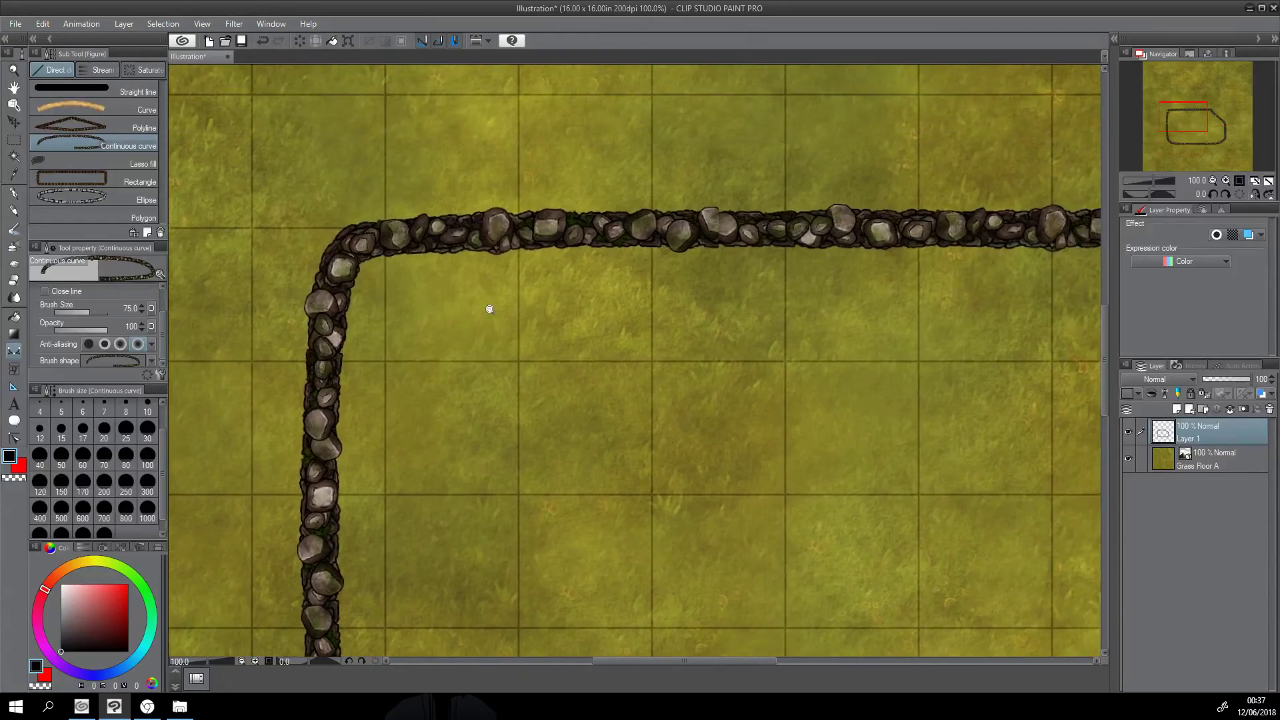
{"action": "left_click", "coordinate": [488, 309], "text": "alt"}
{"action": "left_click", "coordinate": [489, 309], "text": "alt"}
{"action": "left_click_drag", "start_coordinate": [568, 314], "coordinate": [505, 276]}
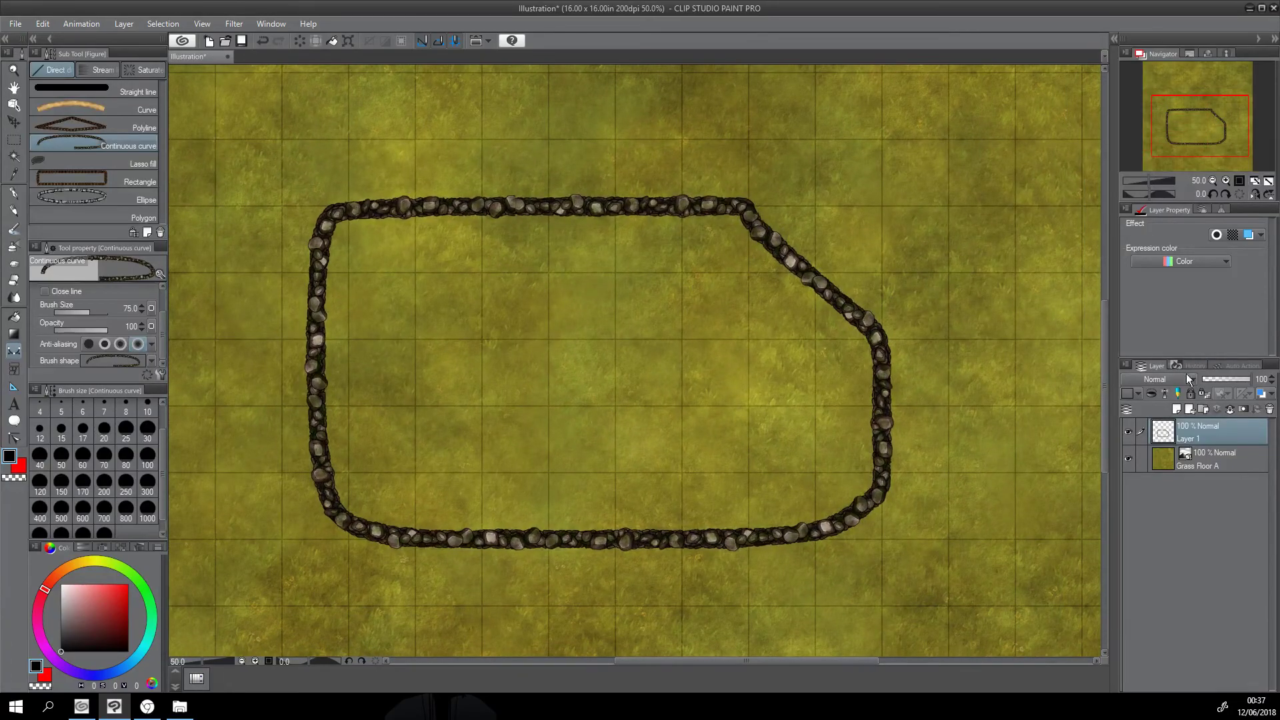
{"action": "left_click", "coordinate": [1234, 362]}
{"action": "left_click", "coordinate": [1154, 414]}
{"action": "left_click", "coordinate": [1137, 366]}
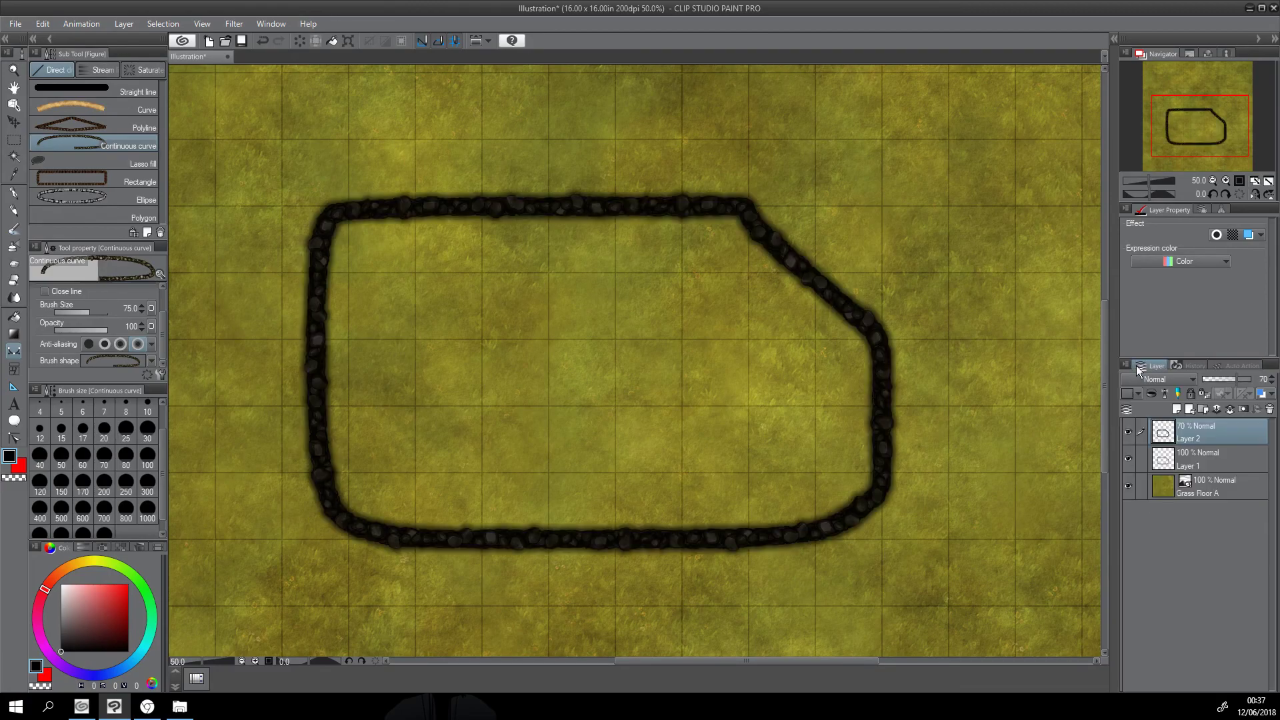
{"action": "left_click_drag", "start_coordinate": [1197, 424], "coordinate": [1192, 466]}
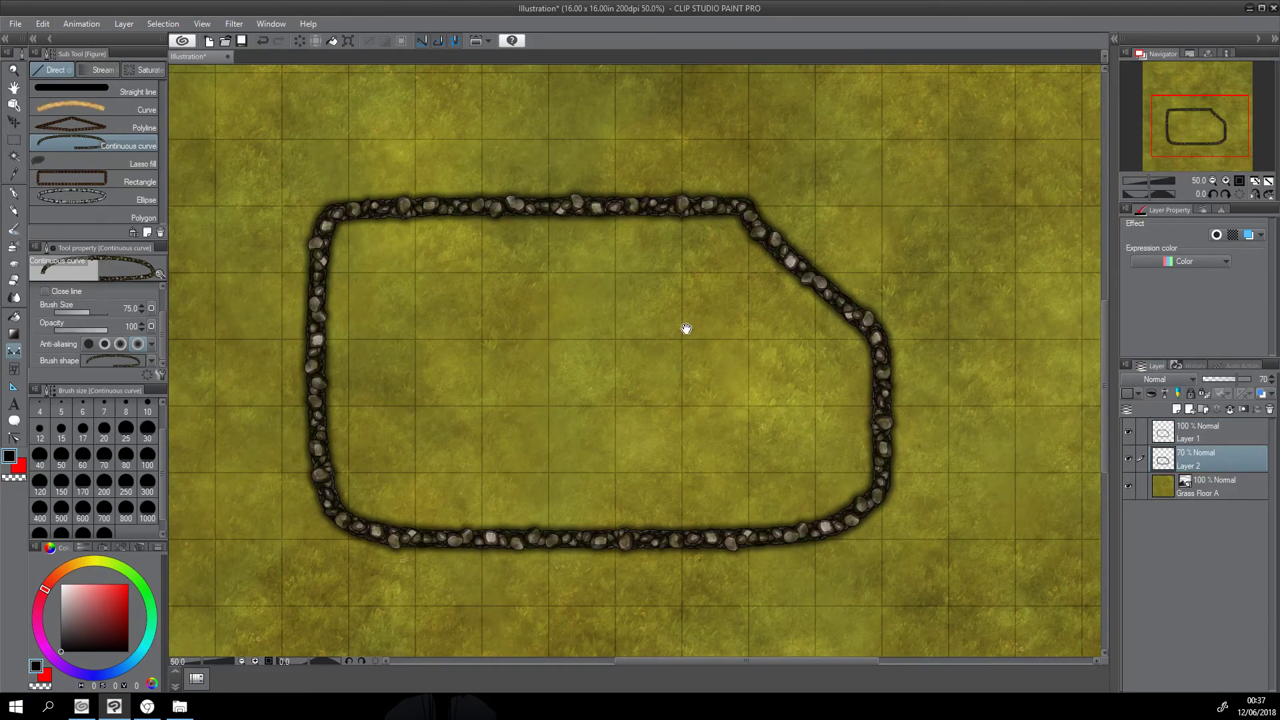
Step: Switch to the Decoration map brushes and browse back to the start of the list, around Bridge [M] and Bush Brush
{"action": "scroll", "coordinate": [586, 309], "scroll_direction": "down", "scroll_amount": 1}
{"action": "left_click_drag", "start_coordinate": [597, 298], "coordinate": [551, 313]}
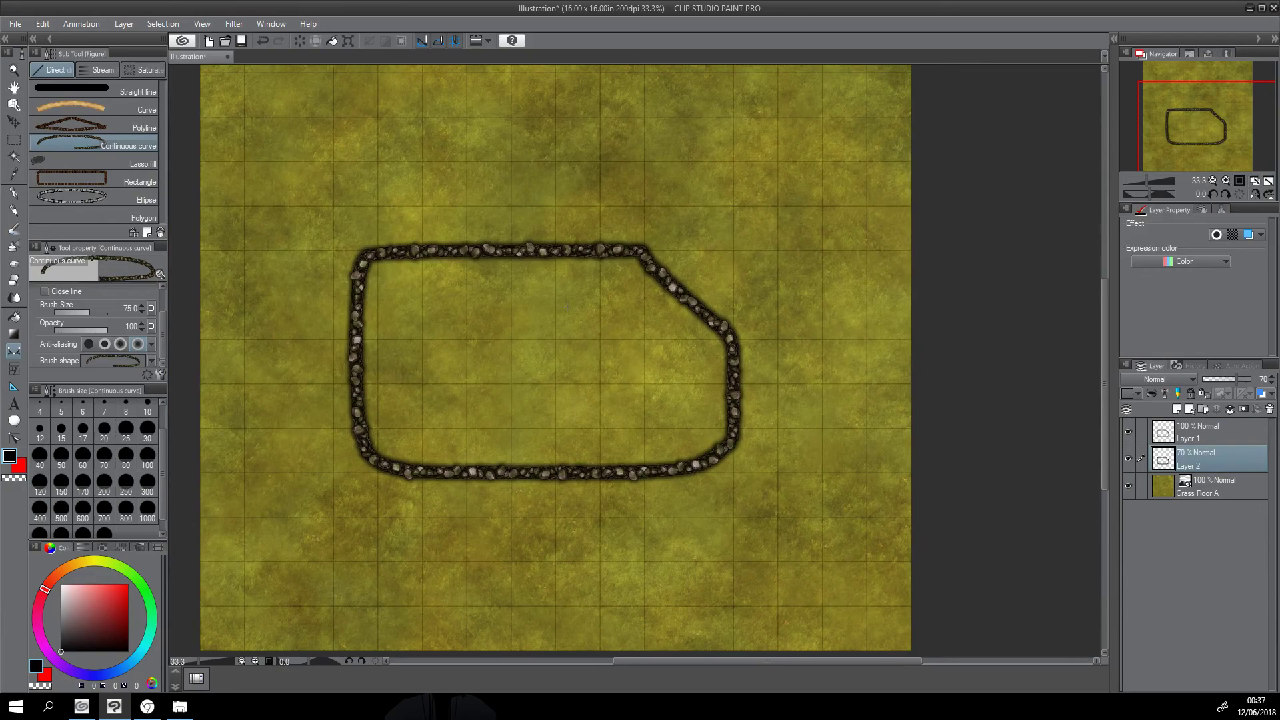
{"action": "left_click", "coordinate": [15, 264]}
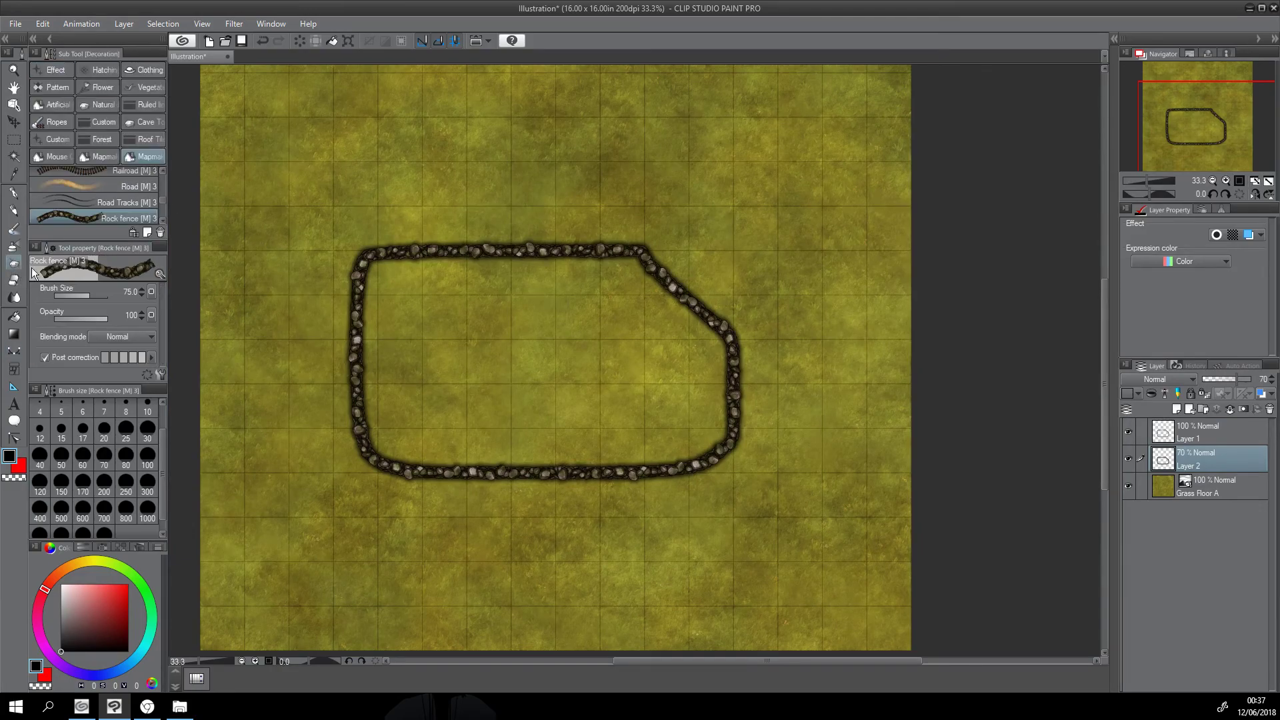
{"action": "mouse_move", "coordinate": [161, 201]}
{"action": "left_mouse_down"}
{"action": "mouse_move", "coordinate": [162, 218]}
{"action": "mouse_move", "coordinate": [162, 172]}
{"action": "left_mouse_up"}
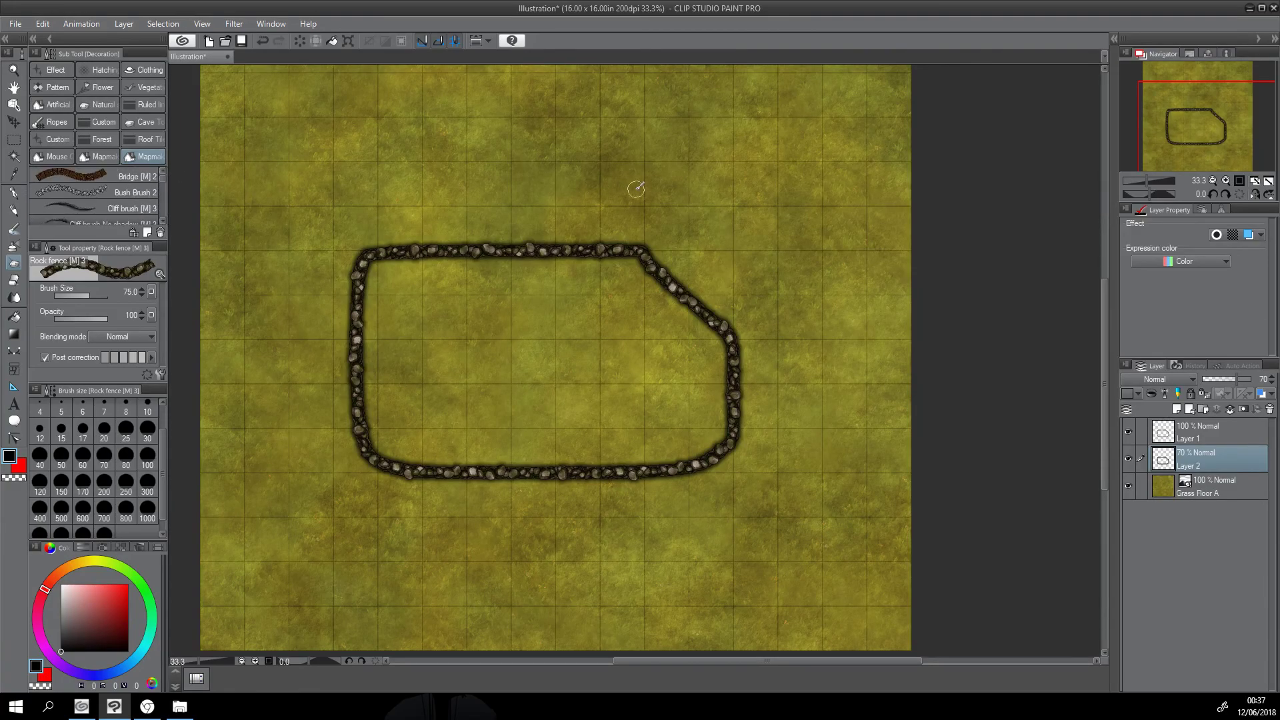